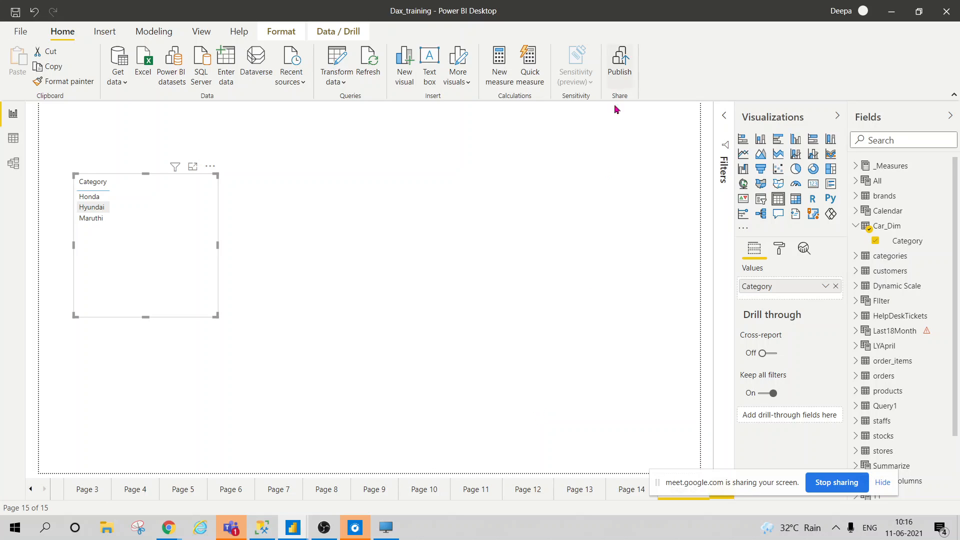
Deselect the Category table visual and bring up the View ribbon
left_click(578, 158)
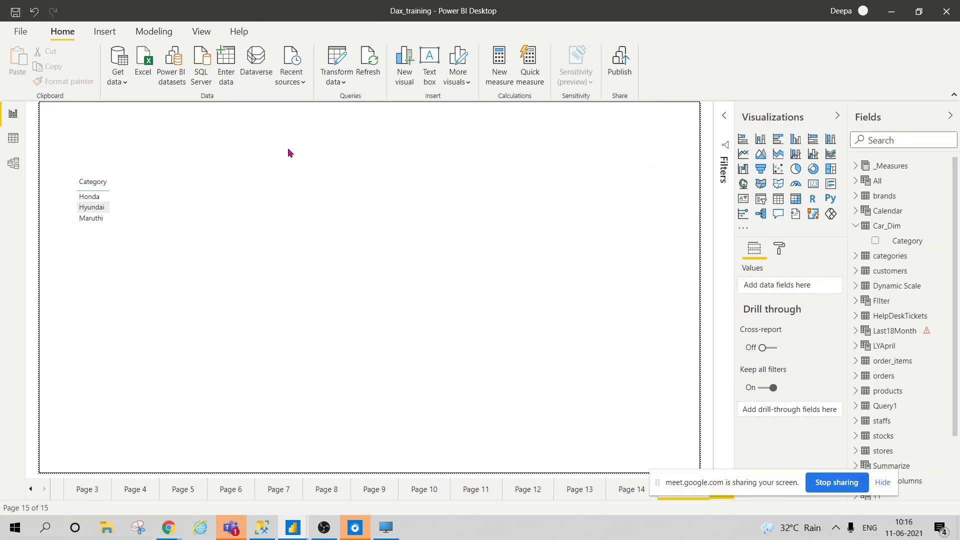
left_click(200, 31)
Open the Performance analyzer, narrow its pane, and start recording visual timings
left_click(580, 87)
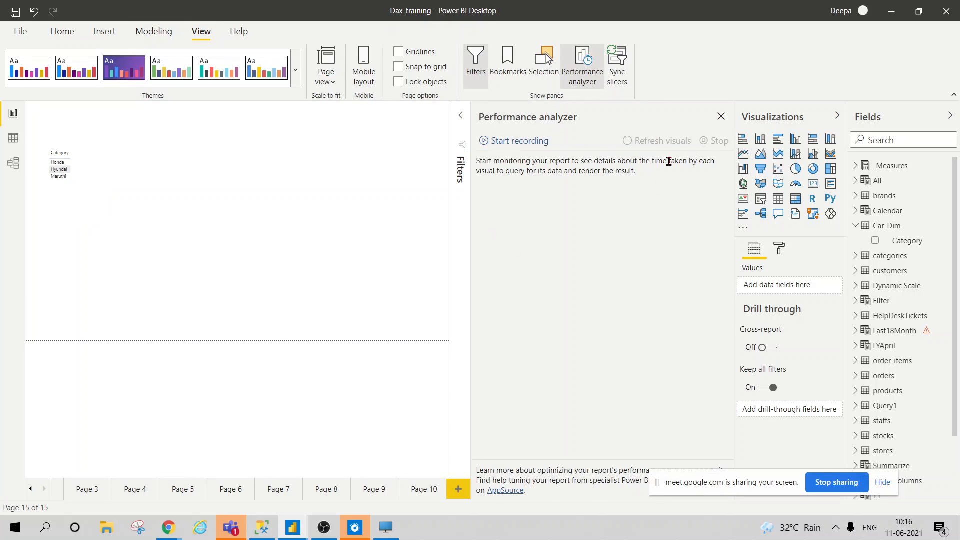
left_click_drag(474, 244, 578, 233)
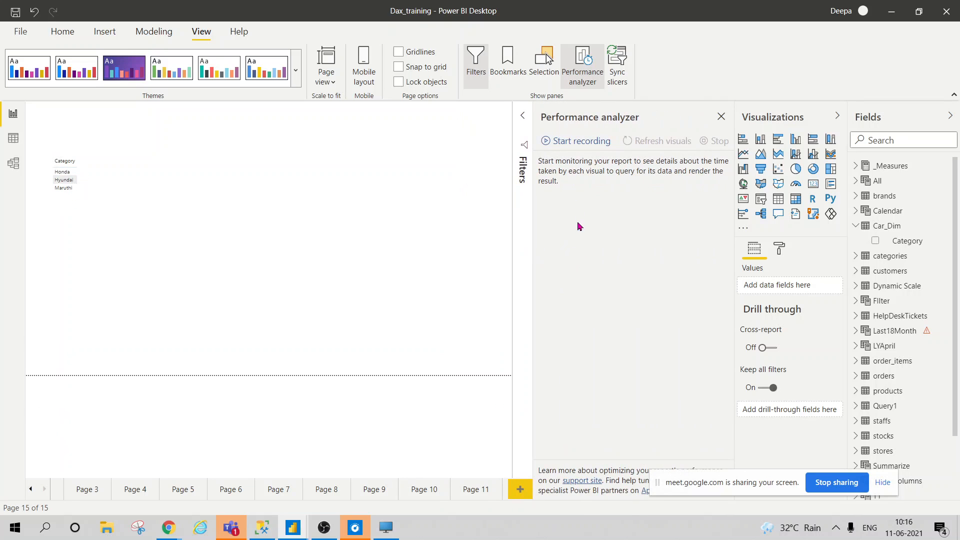
left_click(575, 141)
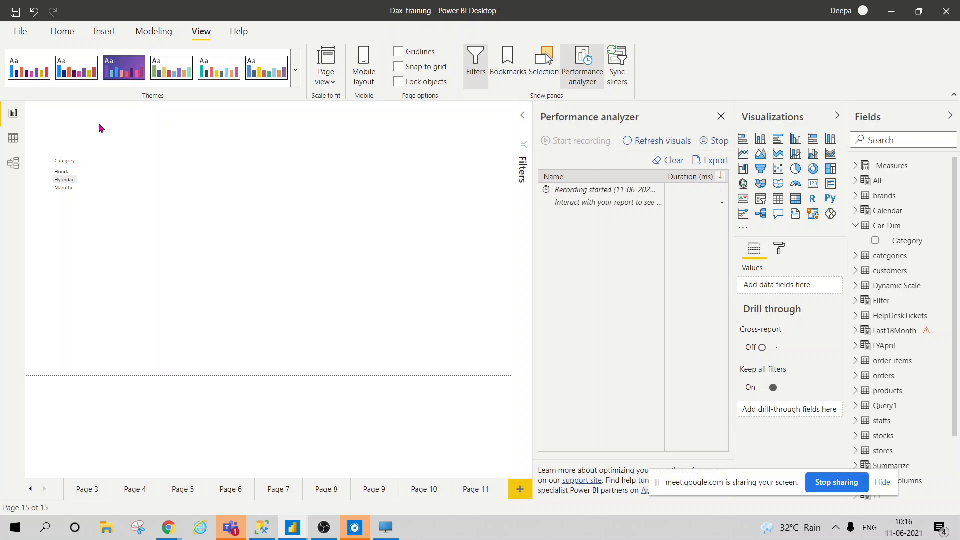
Add the All table's ALLCount measure to the Category table visual
left_click(115, 202)
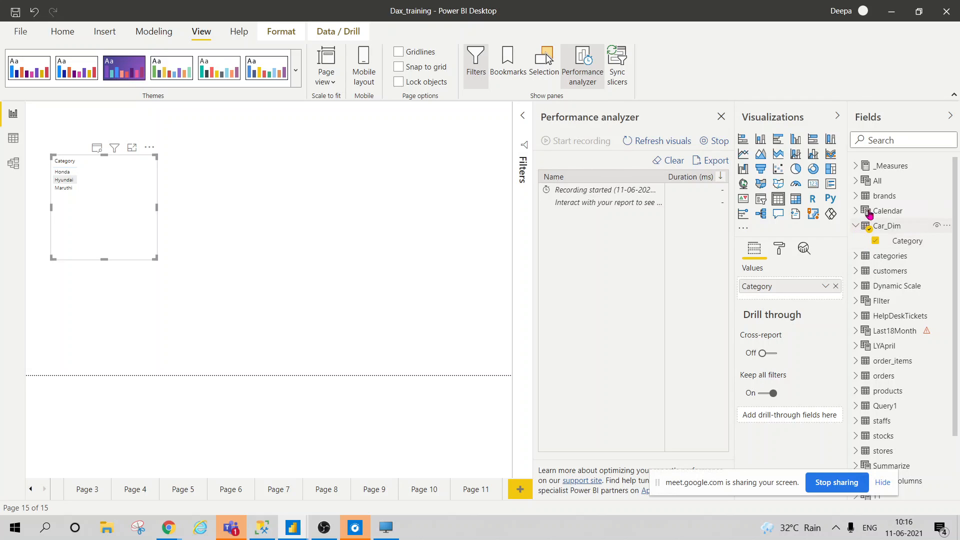
left_click(875, 257)
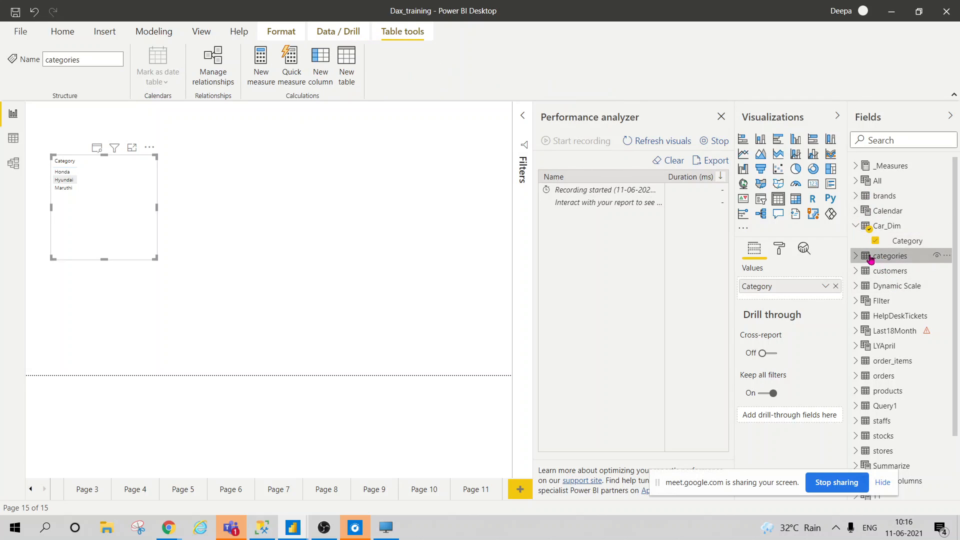
left_click(864, 185)
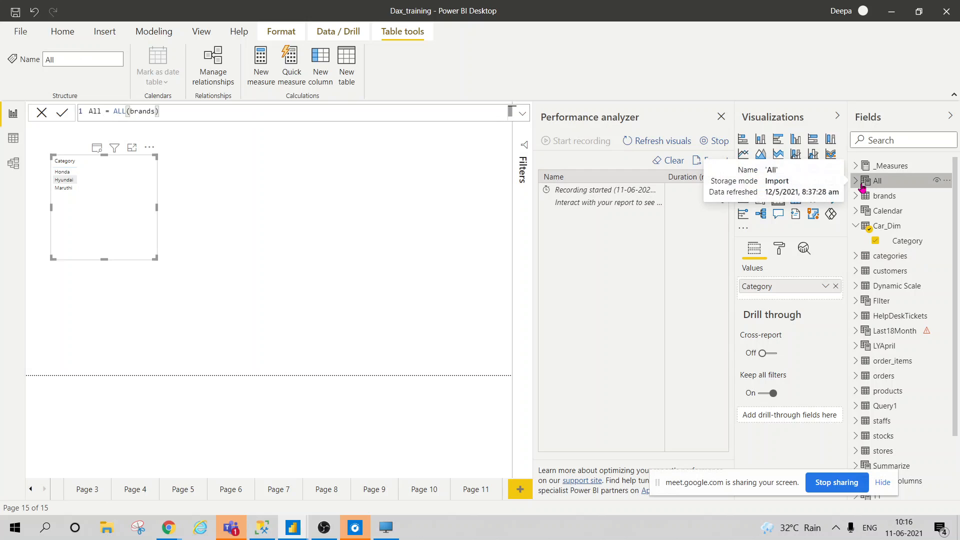
left_click(860, 185)
left_click(859, 186)
left_click(859, 186)
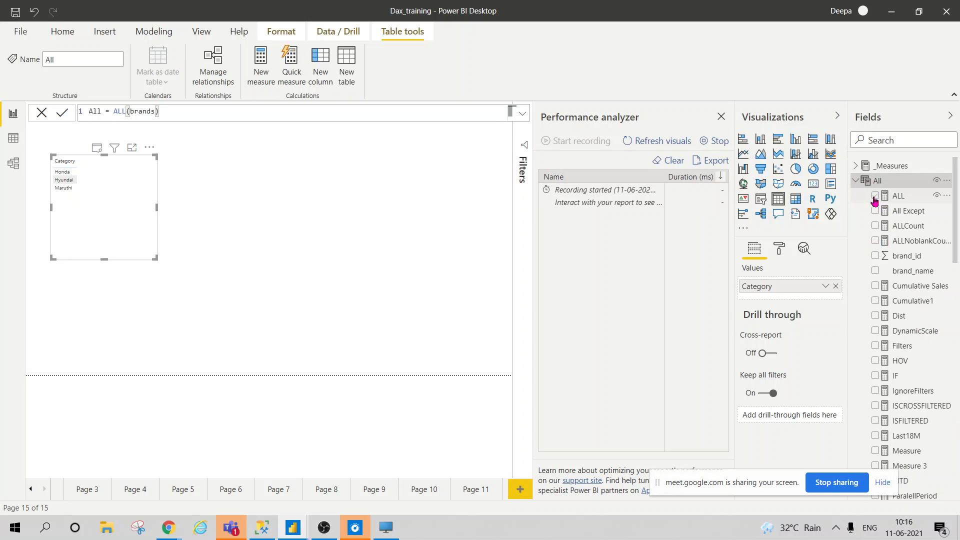
left_click(876, 226)
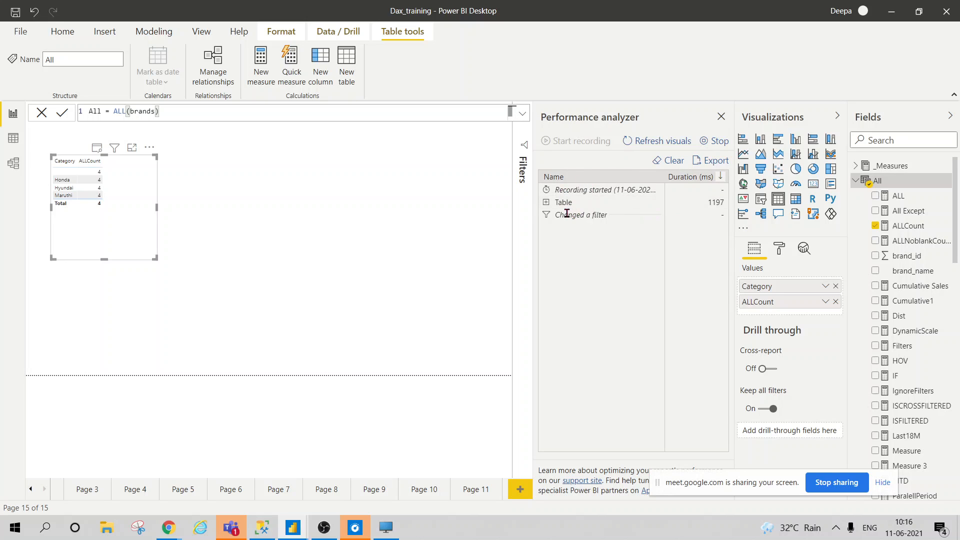
Expand the Table timing breakdown (1197 ms) and copy its DAX query
left_click(547, 203)
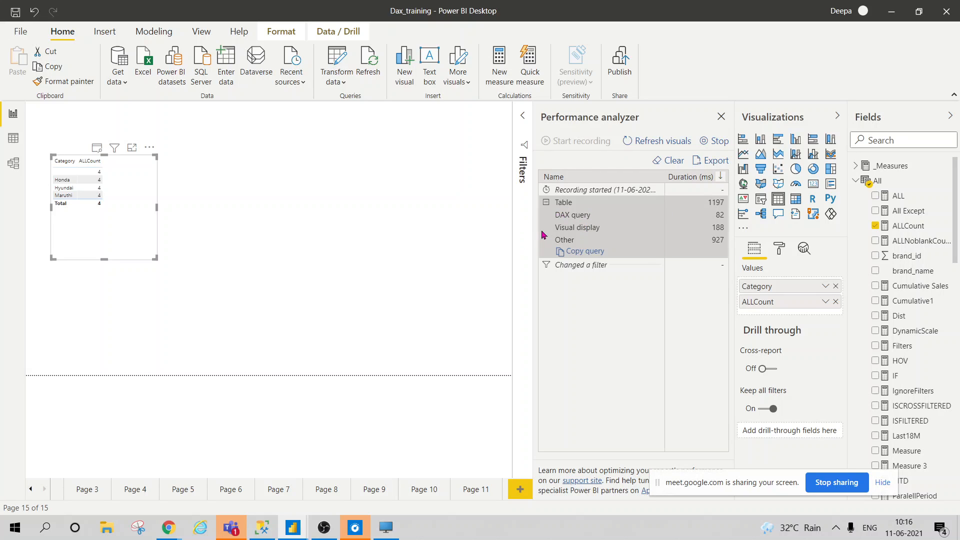
left_click(589, 253)
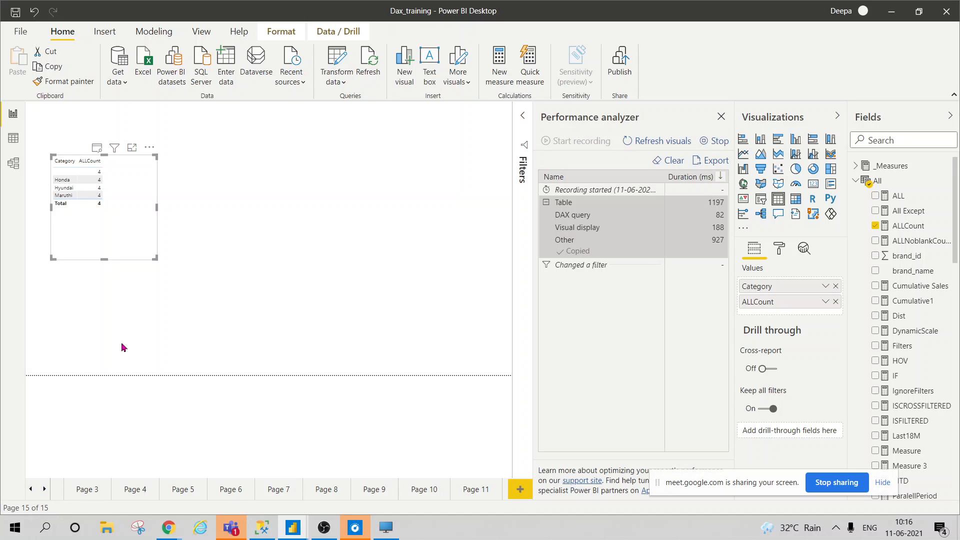
left_click(116, 368)
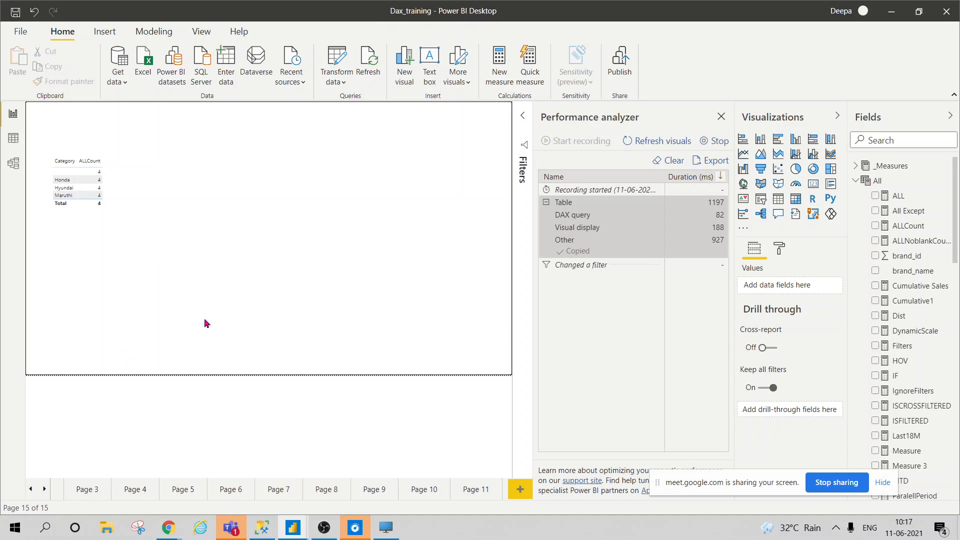
Paste the copied DAX query into a text box and size it beside the table
left_click(113, 33)
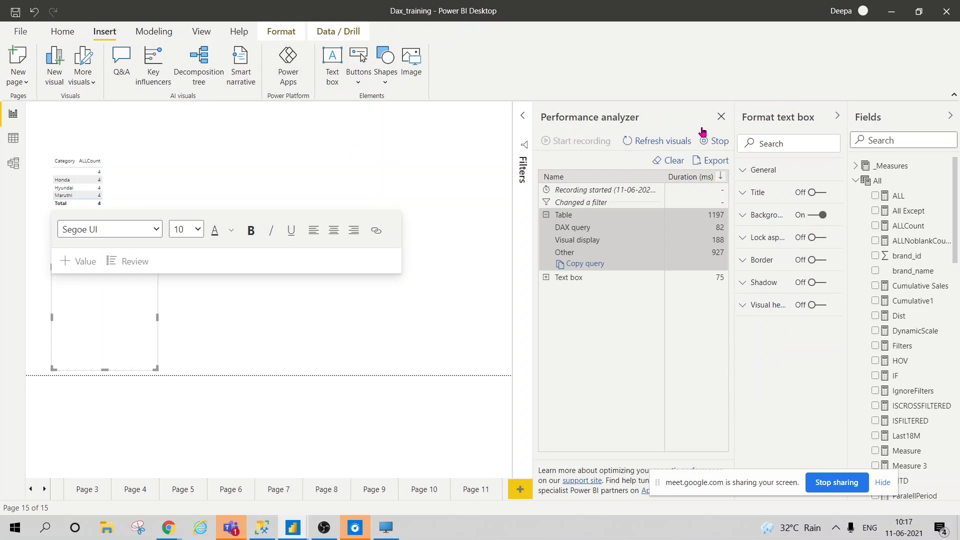
left_click(721, 117)
left_click(155, 371)
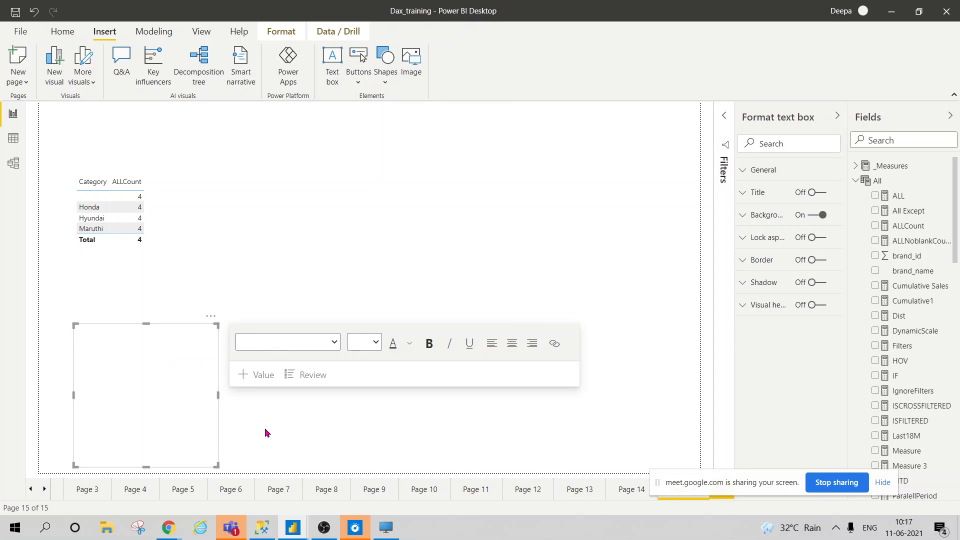
key("ctrl+v")
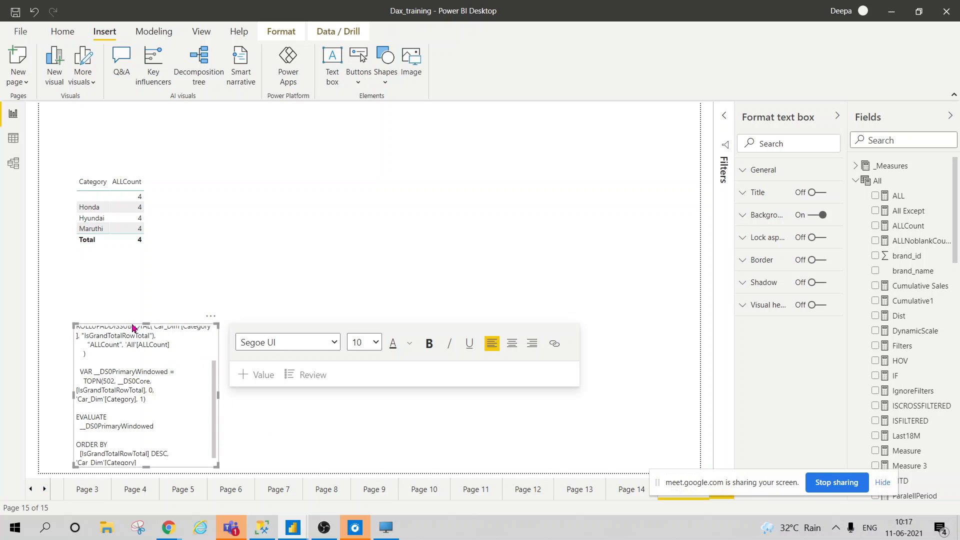
left_click_drag(131, 328, 283, 148)
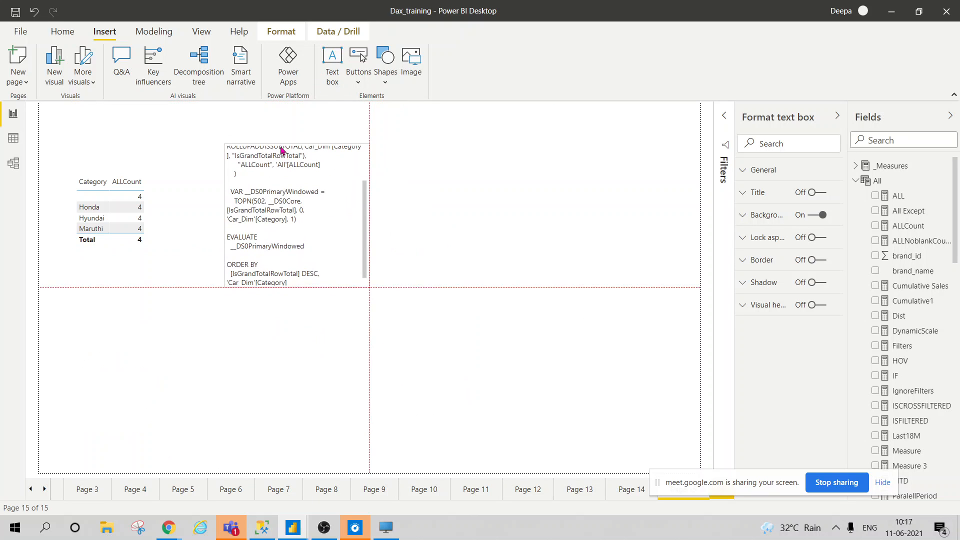
left_click_drag(368, 284, 516, 328)
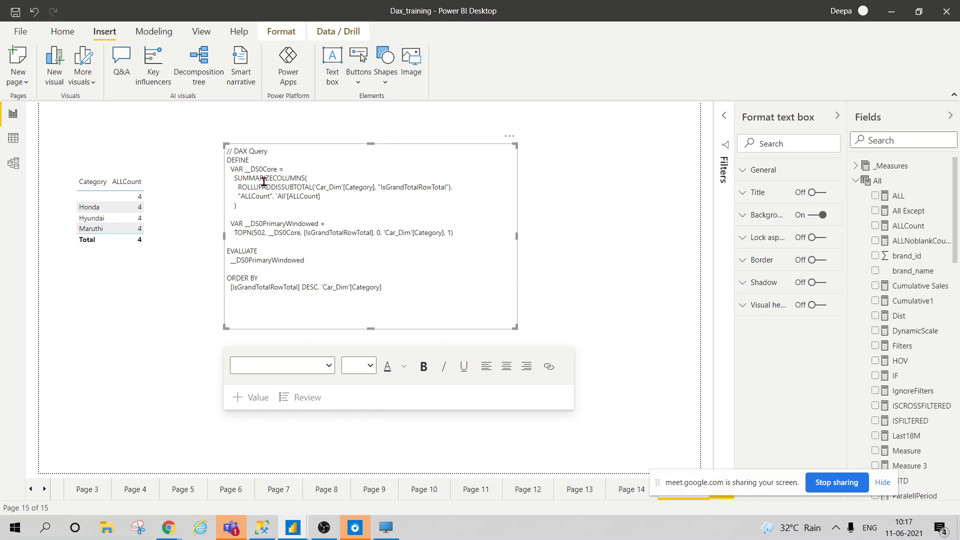
Highlight the SUMMARIZECOLUMNS, ALLCount, TOPN, EVALUATE and ORDER BY parts of the query
left_click(229, 178)
left_click_drag(229, 179, 378, 190)
left_click(377, 190)
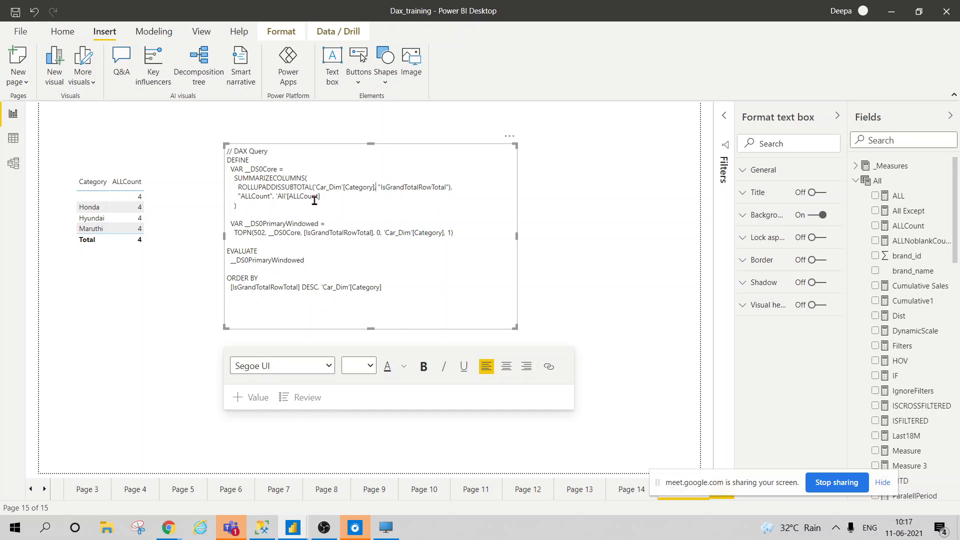
left_click_drag(230, 196, 323, 196)
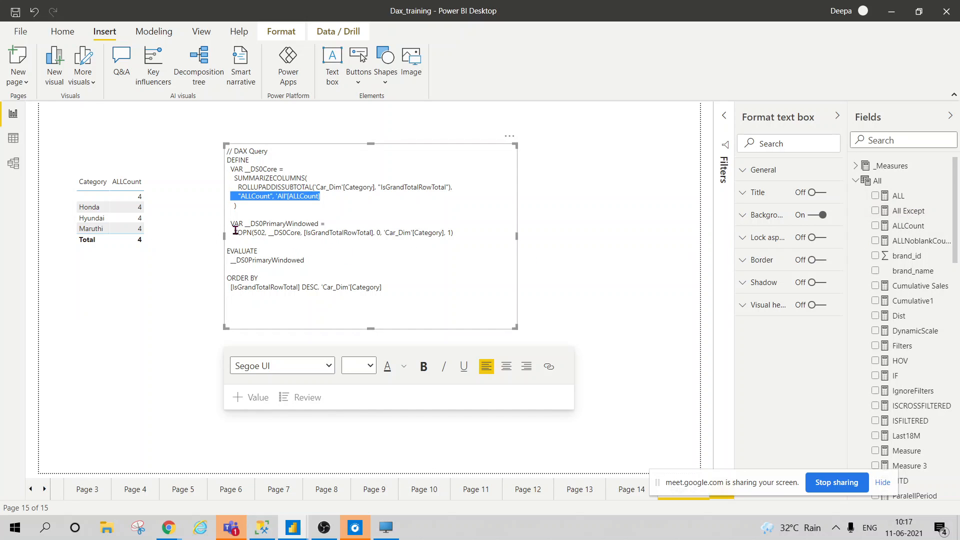
left_click_drag(235, 230, 322, 234)
left_click(478, 237)
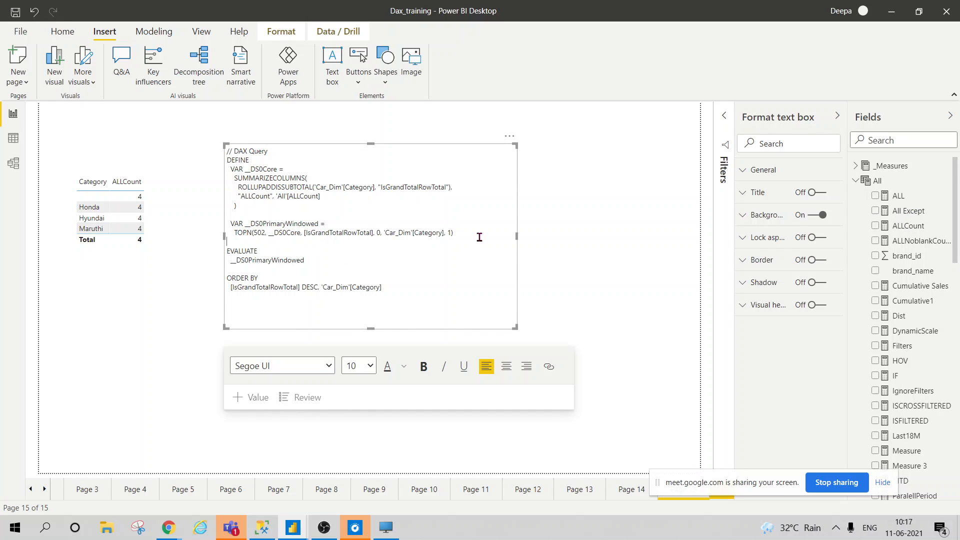
left_click_drag(231, 255, 474, 293)
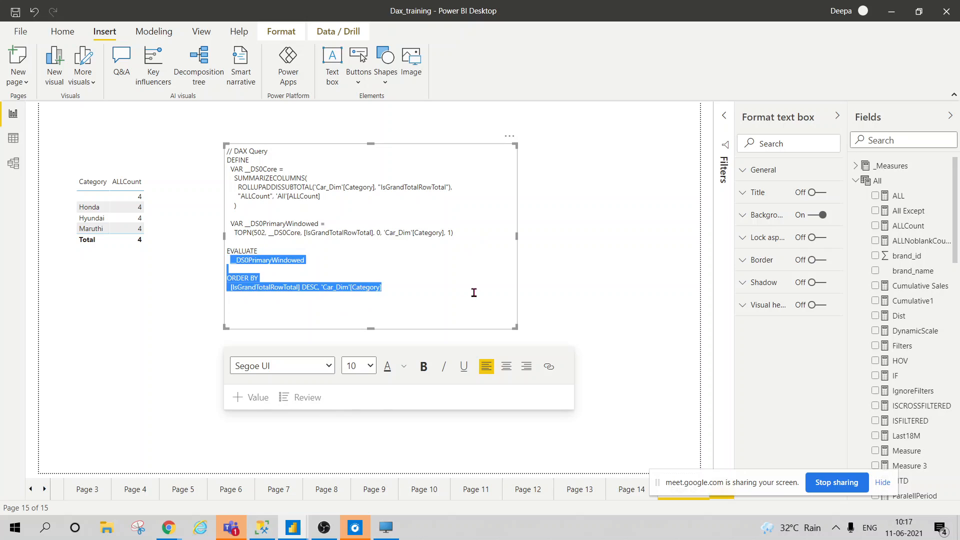
left_click(399, 314)
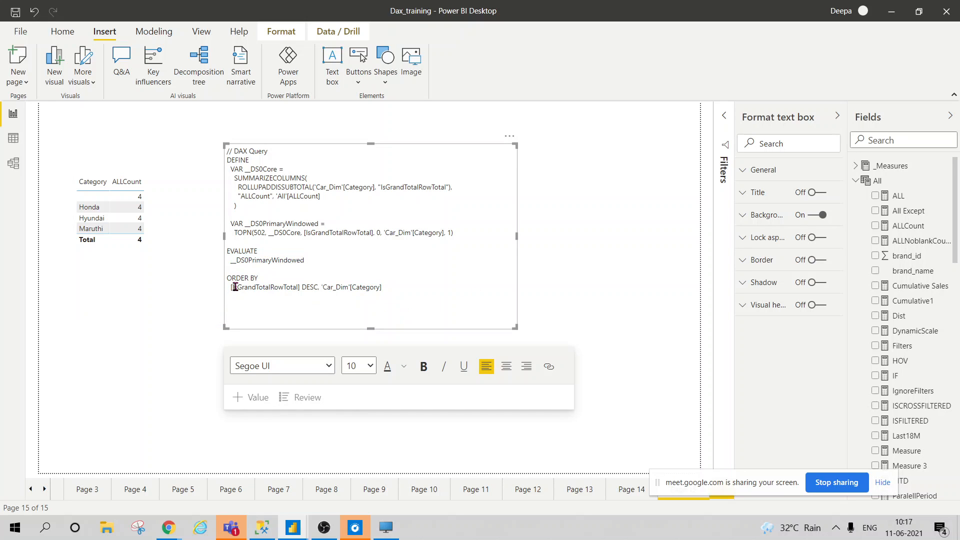
left_click_drag(235, 287, 403, 288)
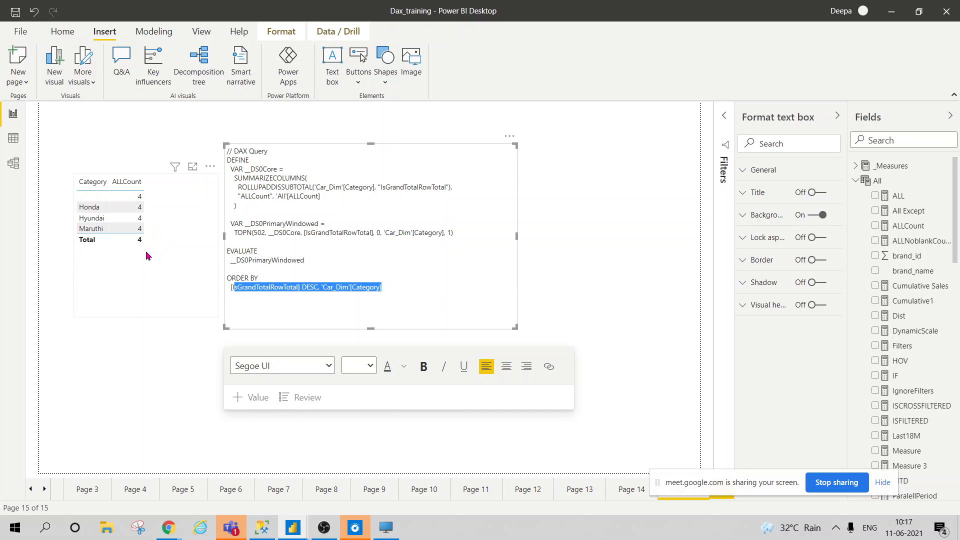
left_click(504, 138)
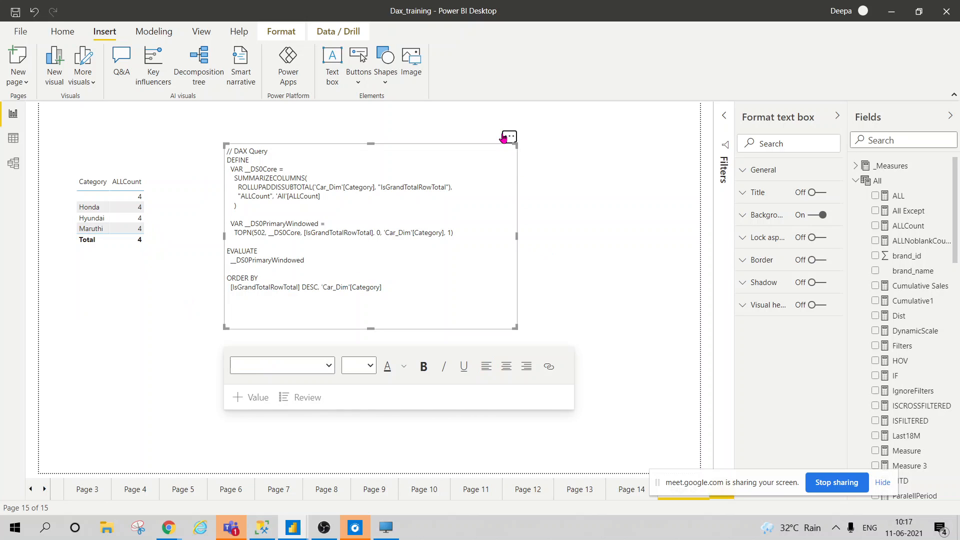
left_click(506, 138)
Remove the DAX query text box and the Category/ALLCount table visual
left_click(532, 158)
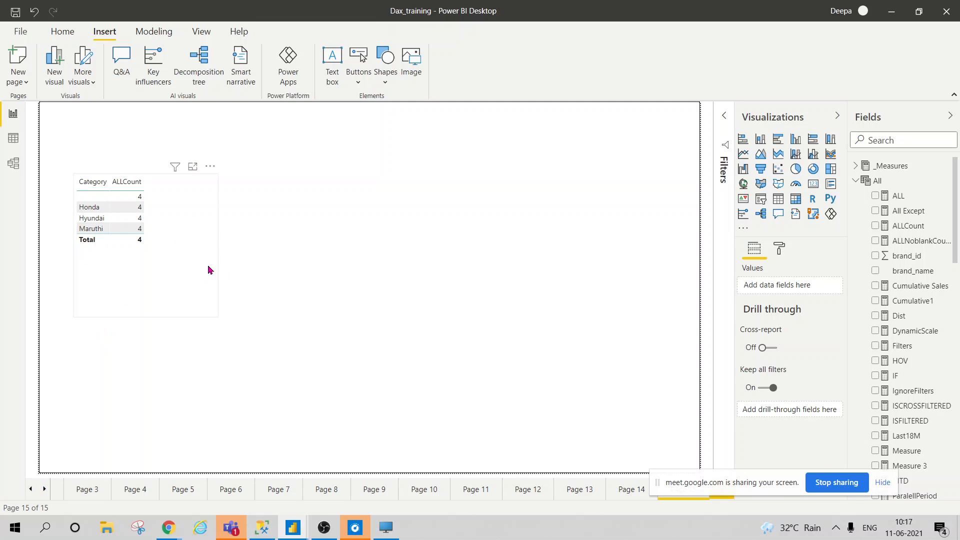
left_click(210, 195)
left_click(210, 166)
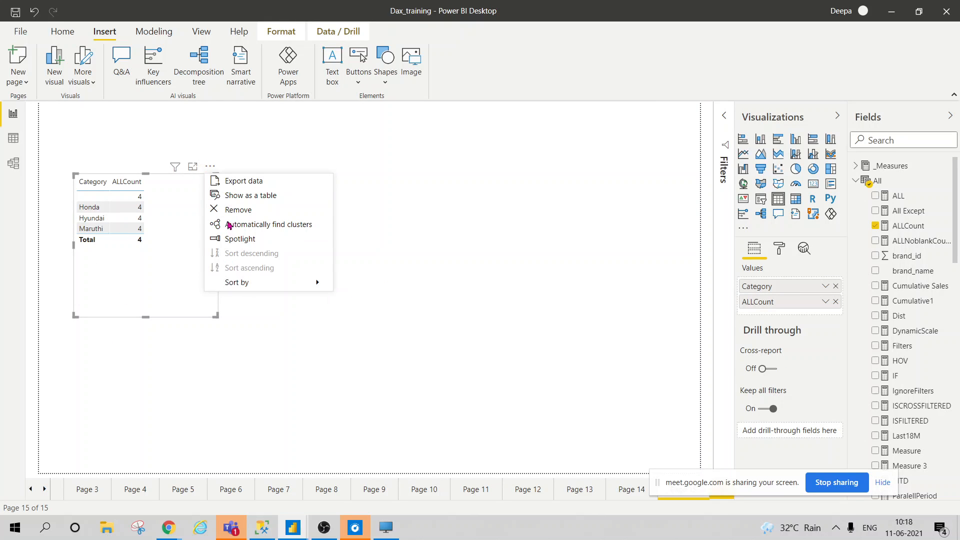
left_click(230, 210)
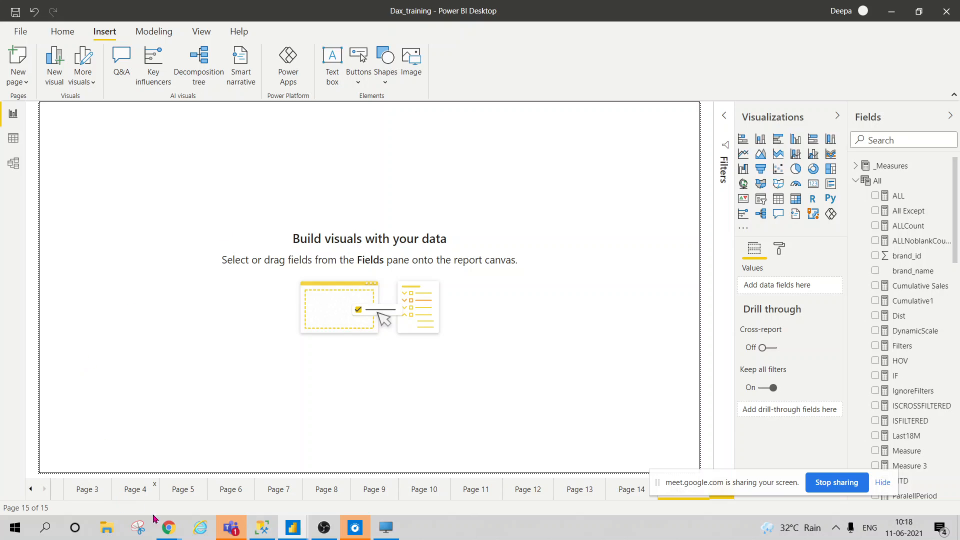
Switch through the browser's image search to the Untitled Power BI report
mouse_move(170, 528)
left_click(110, 475)
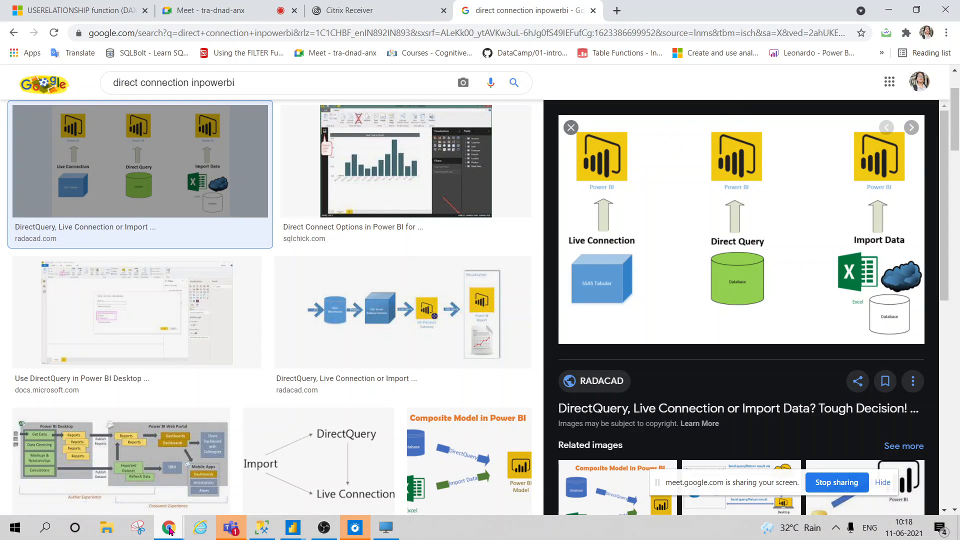
mouse_move(302, 531)
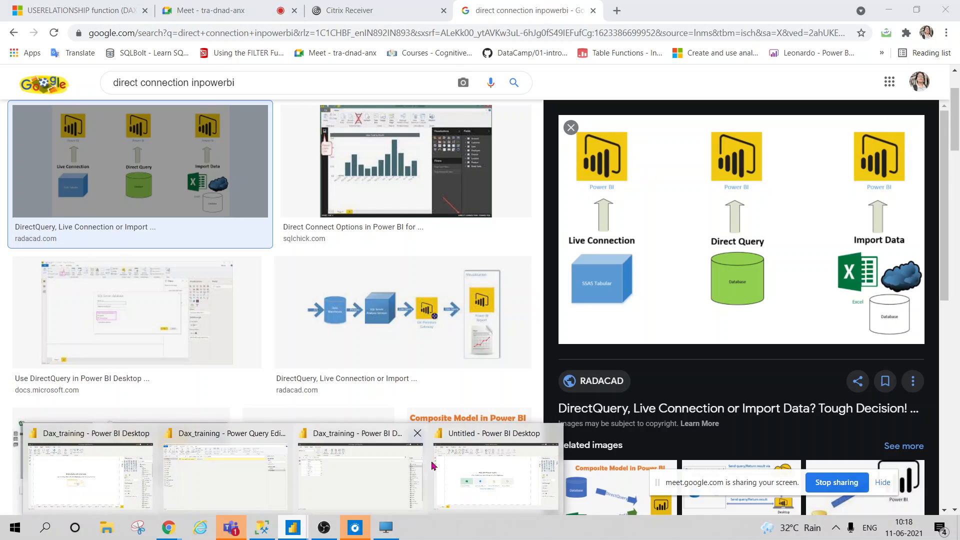
left_click(457, 472)
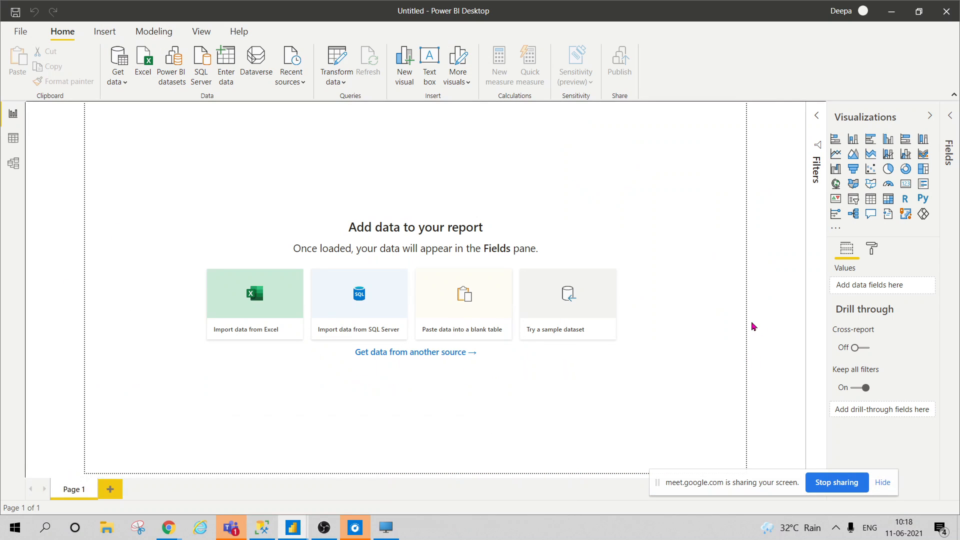
Expand the Fields pane and cancel the Create Table dialog without creating a table
left_click(951, 116)
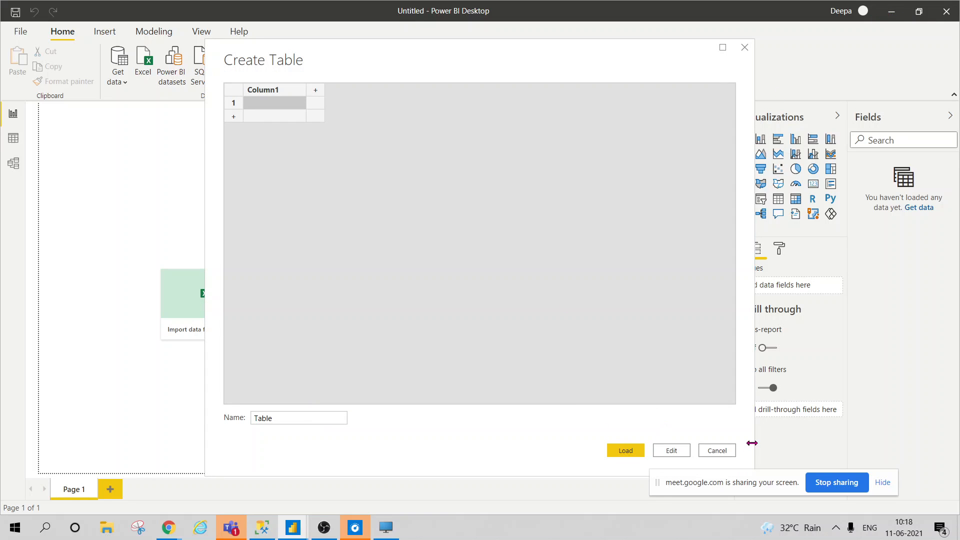
left_click(730, 451)
Return to the Dax_training report window and scroll the field list
mouse_move(299, 529)
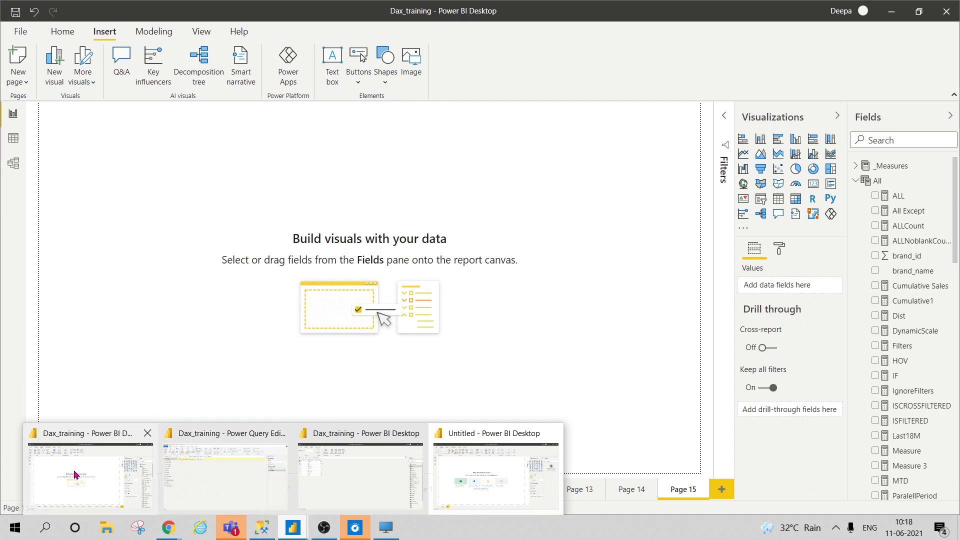
left_click(75, 475)
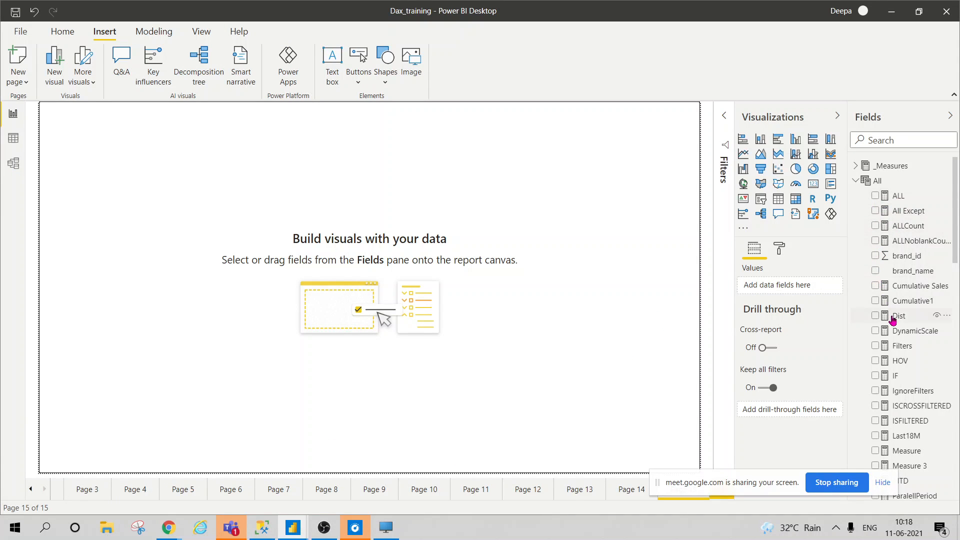
scroll(917, 422, "down", 6)
scroll(915, 421, "down", 7)
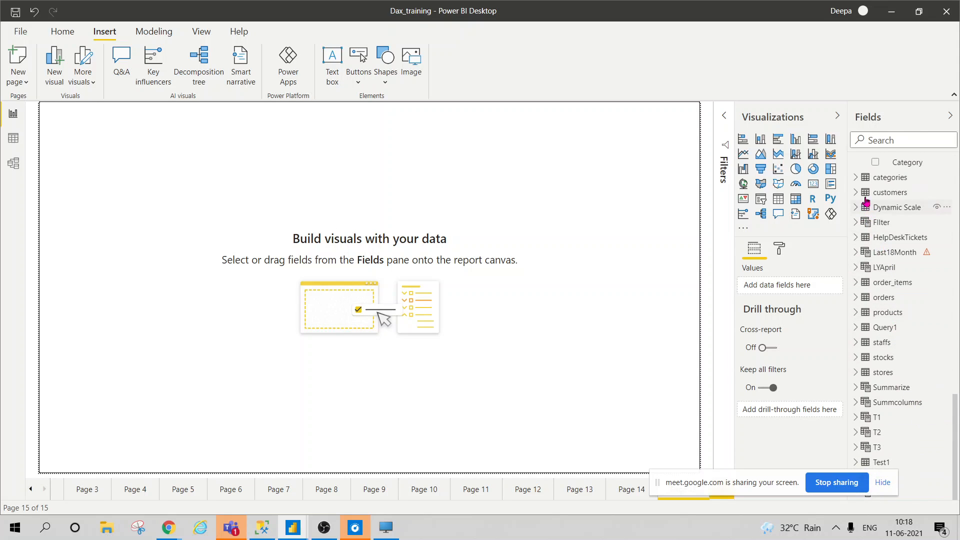
Add a table visual of customers city values, then switch to the browser's DirectQuery search
left_click(869, 192)
left_click(856, 193)
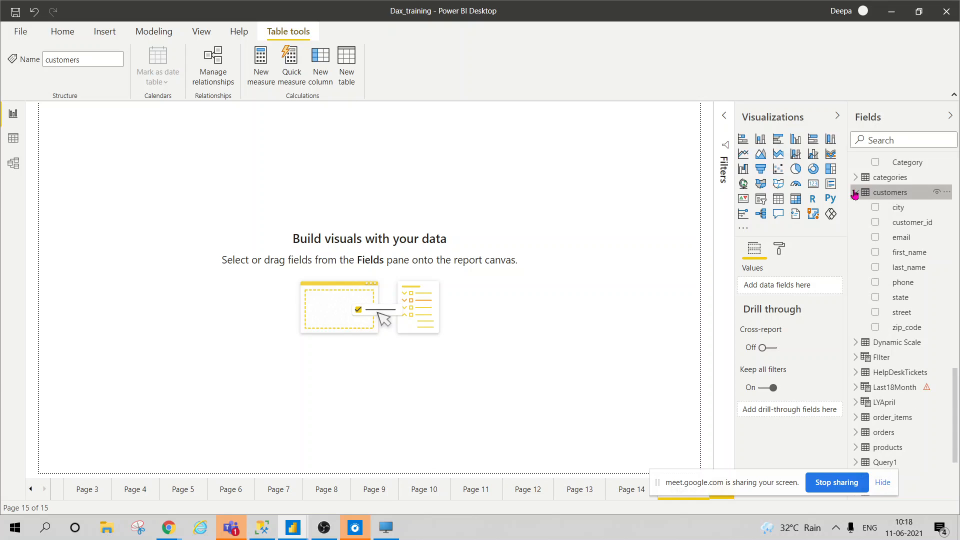
left_click(875, 208)
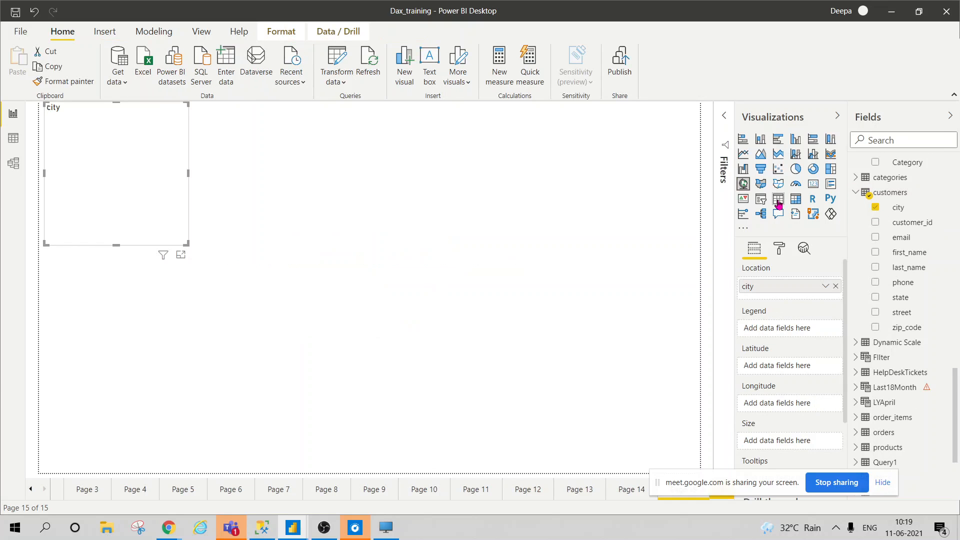
left_click(777, 200)
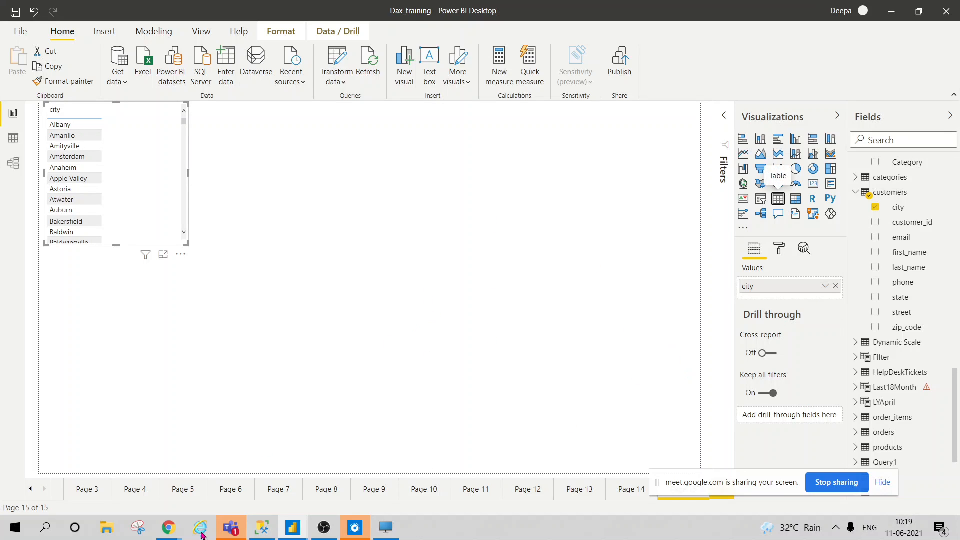
mouse_move(166, 528)
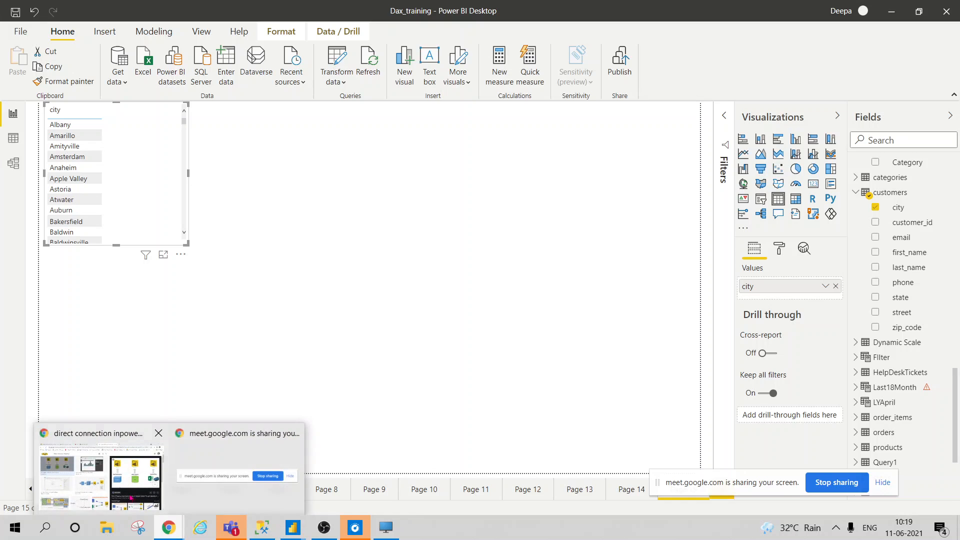
left_click(127, 492)
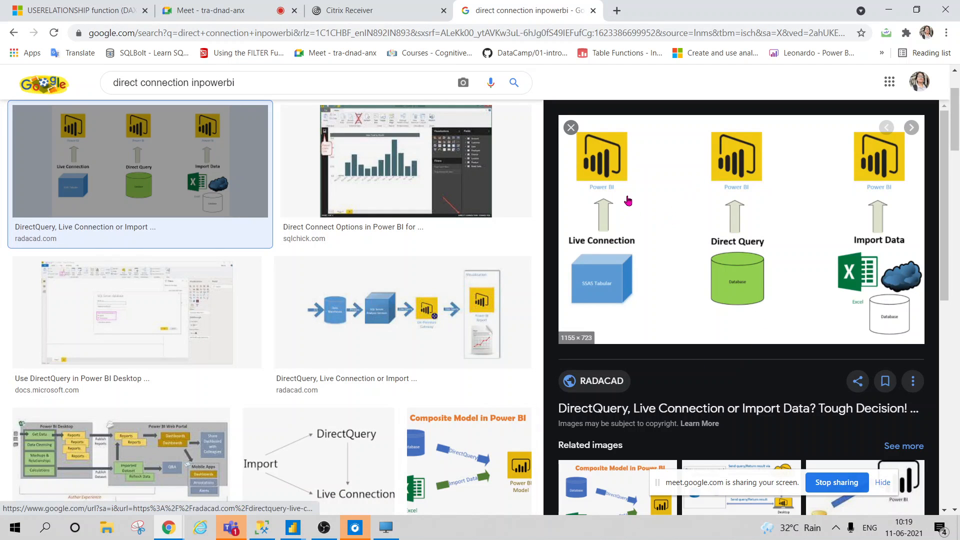
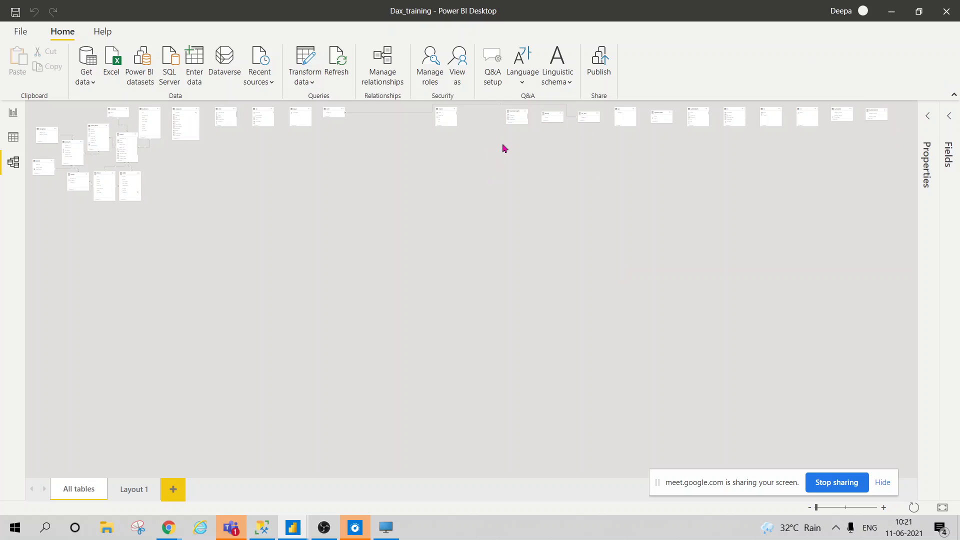
Zoom into the Dax_training model diagram and pan left to the linked orders, products, stores, staffs and customers tables
left_click(515, 119)
left_click(823, 507)
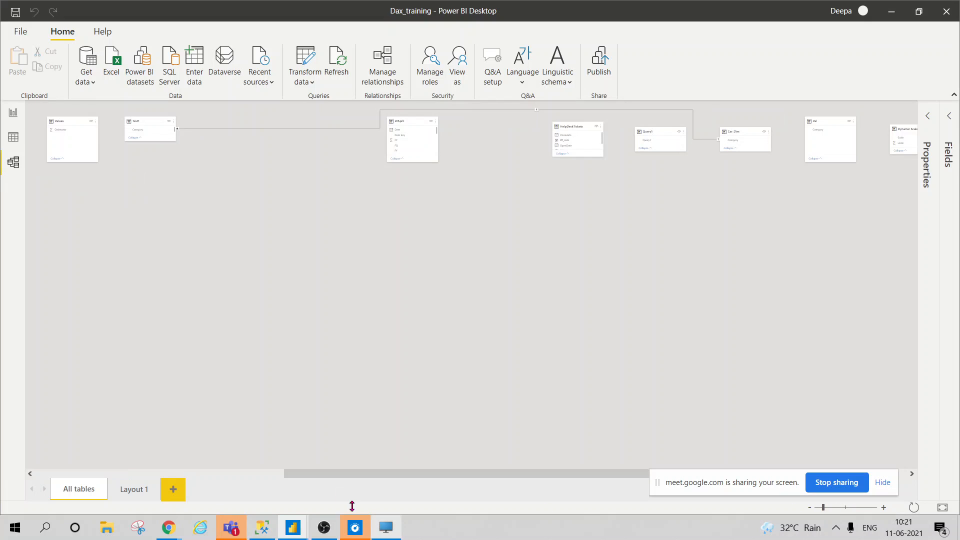
left_click_drag(317, 475, 1, 475)
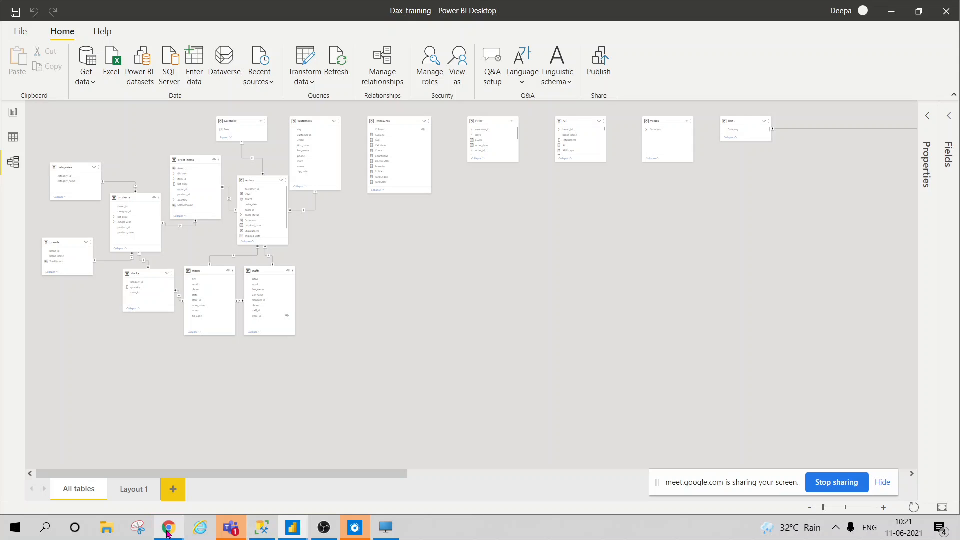
Mute and then unmute the microphone in the Google Meet call
mouse_move(169, 533)
left_click(100, 471)
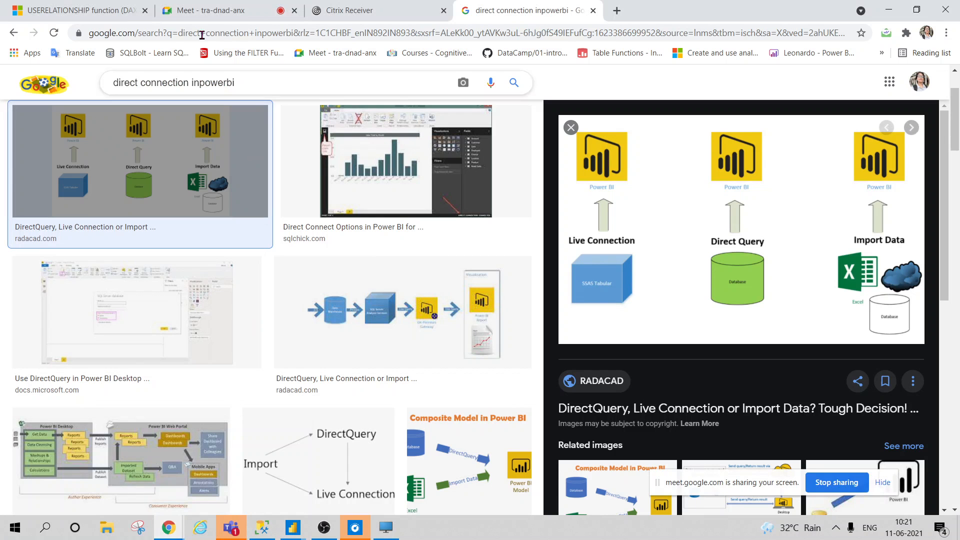
left_click(200, 11)
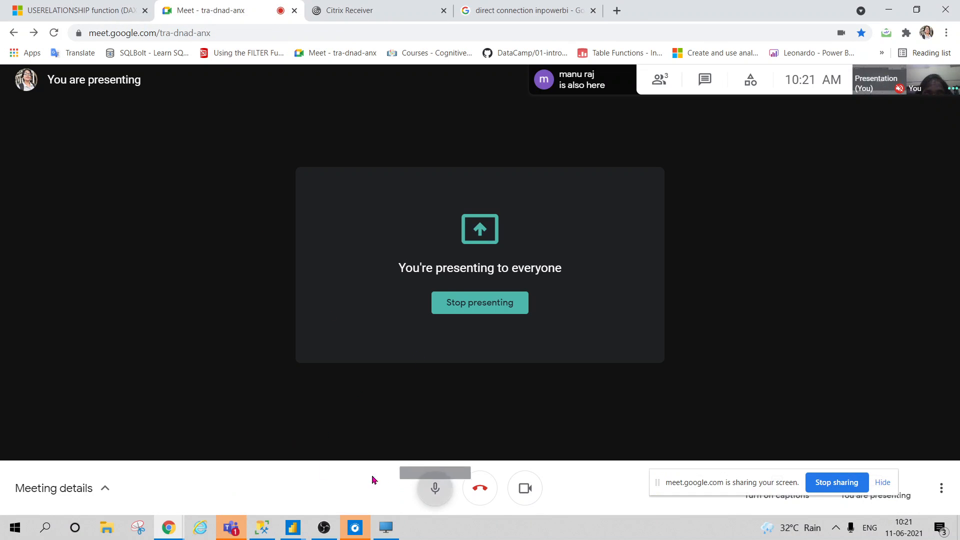
left_click(433, 488)
mouse_move(325, 528)
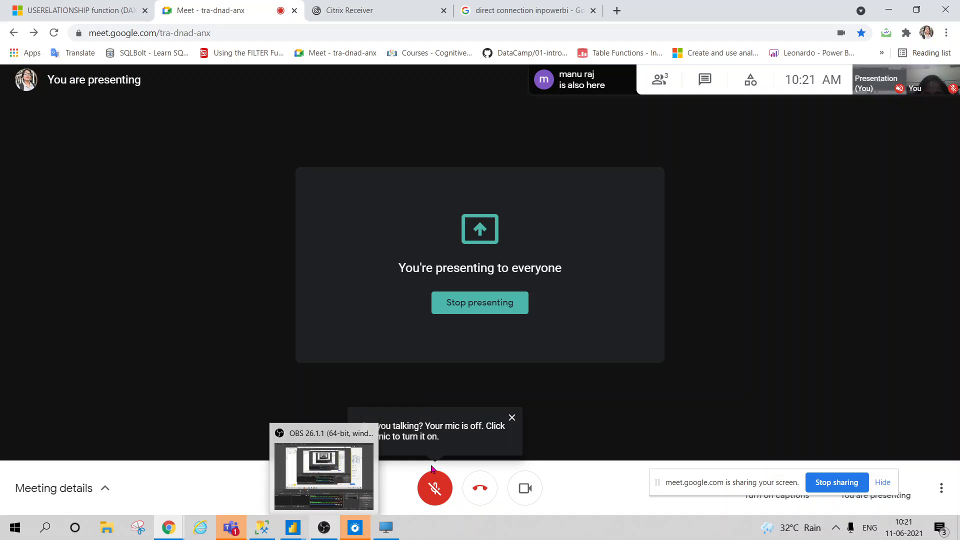
left_click(436, 488)
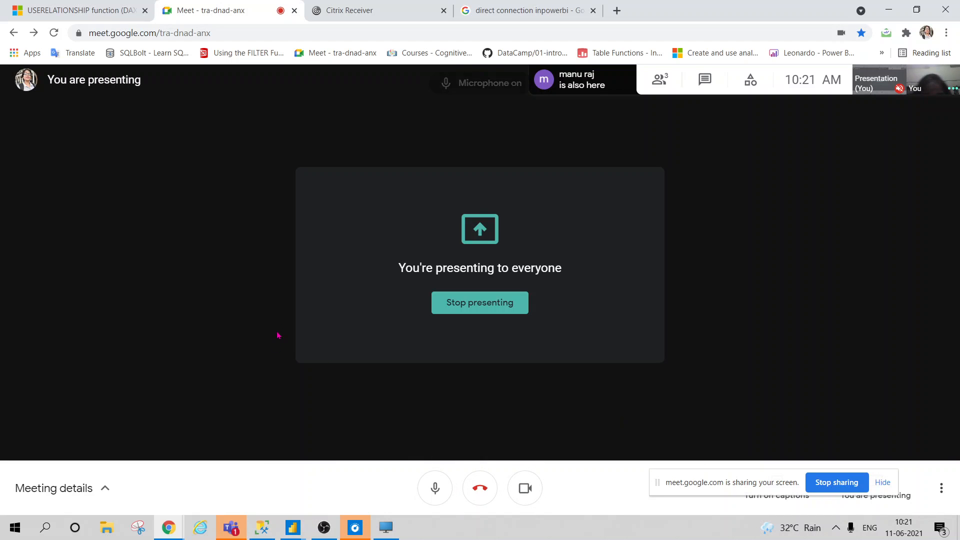
Reload the timed-out Citrix Receiver session, then bring the Dax_training Power BI window forward
left_click(494, 12)
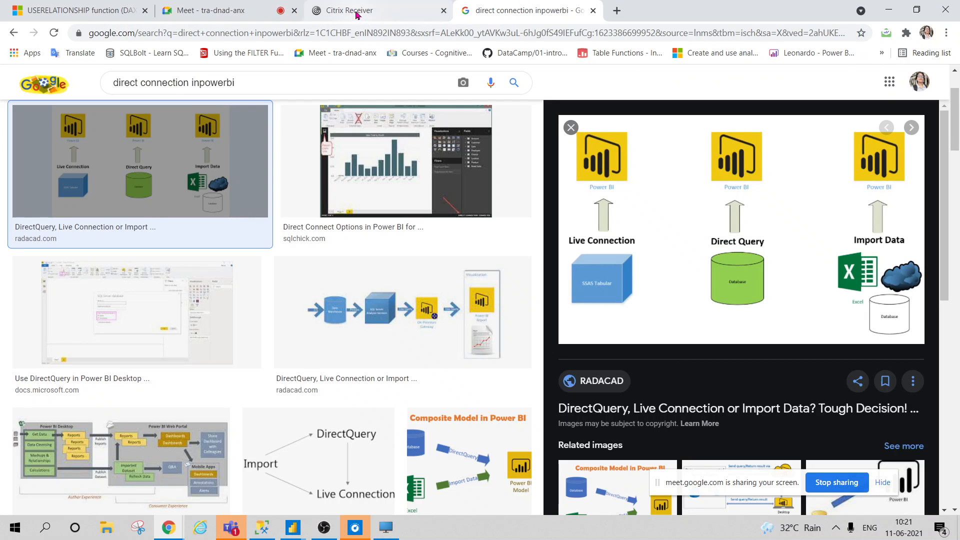
left_click(362, 12)
left_click(448, 319)
left_click(531, 11)
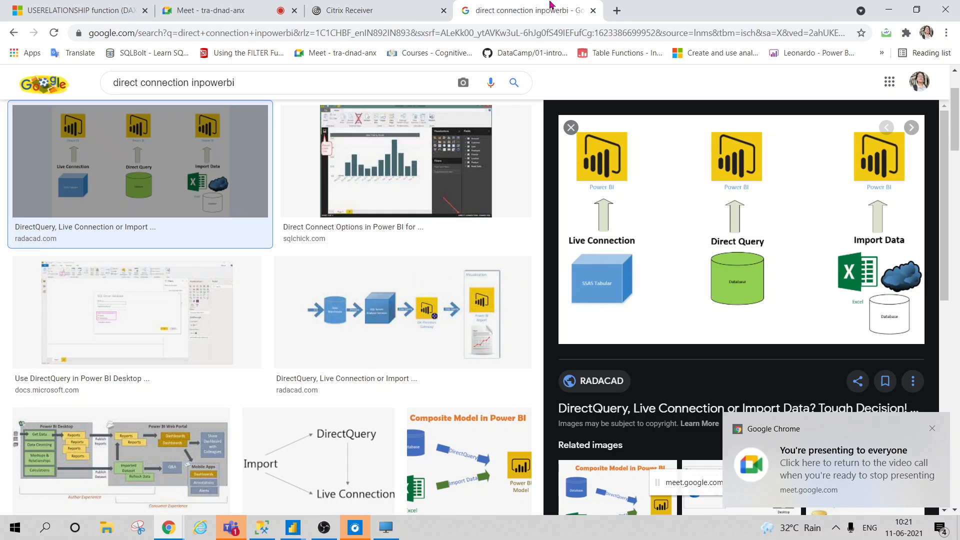
mouse_move(292, 529)
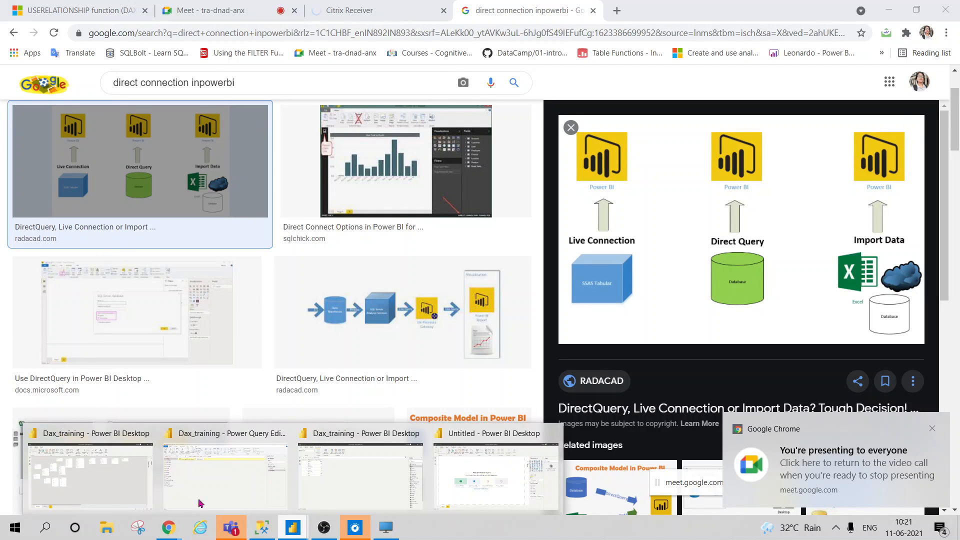
left_click(96, 507)
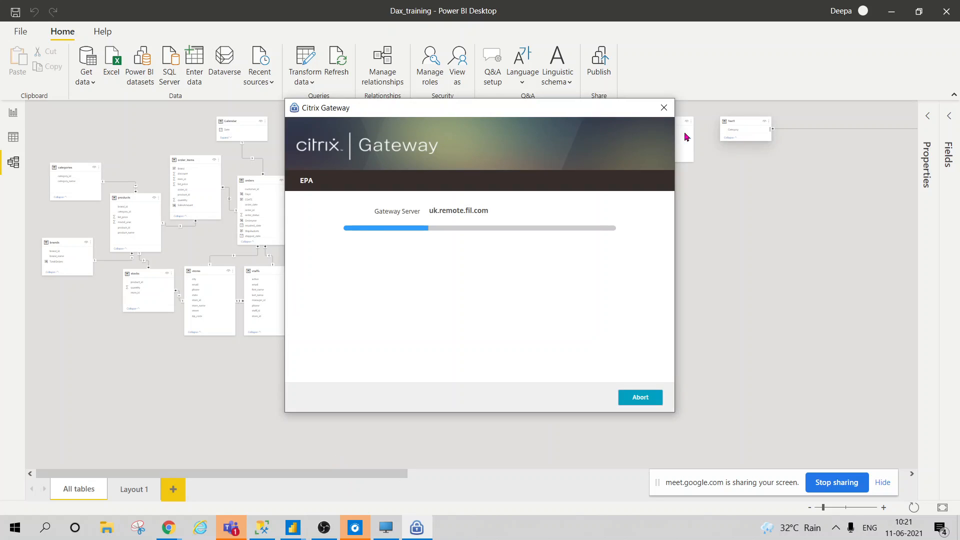
Close the Citrix Gateway connection window and return to the Google Meet call tab in Chrome
left_click(665, 108)
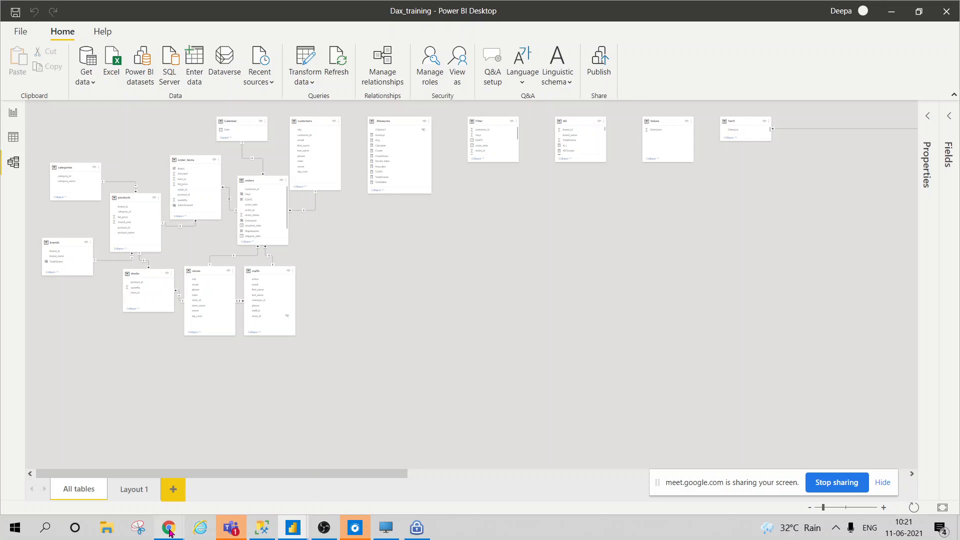
mouse_move(170, 533)
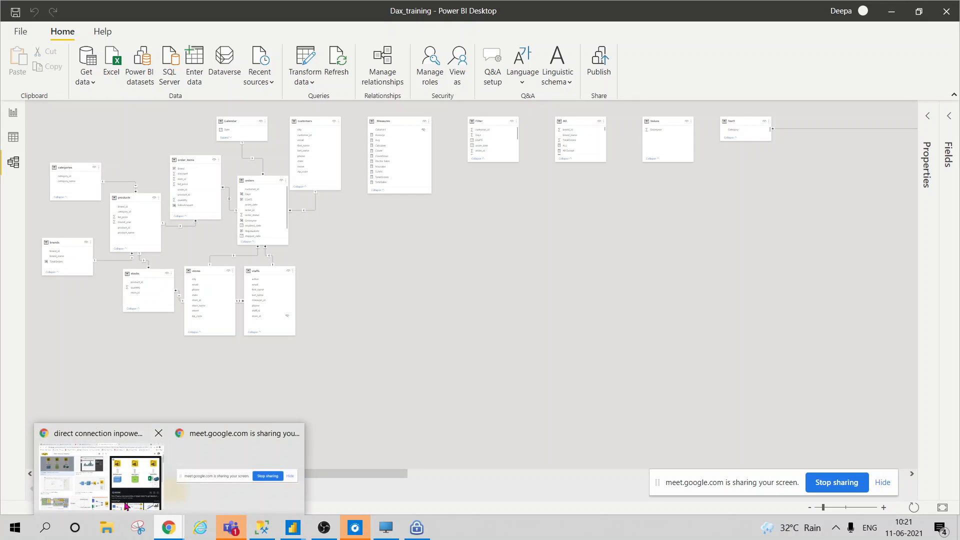
left_click(133, 508)
left_click(261, 7)
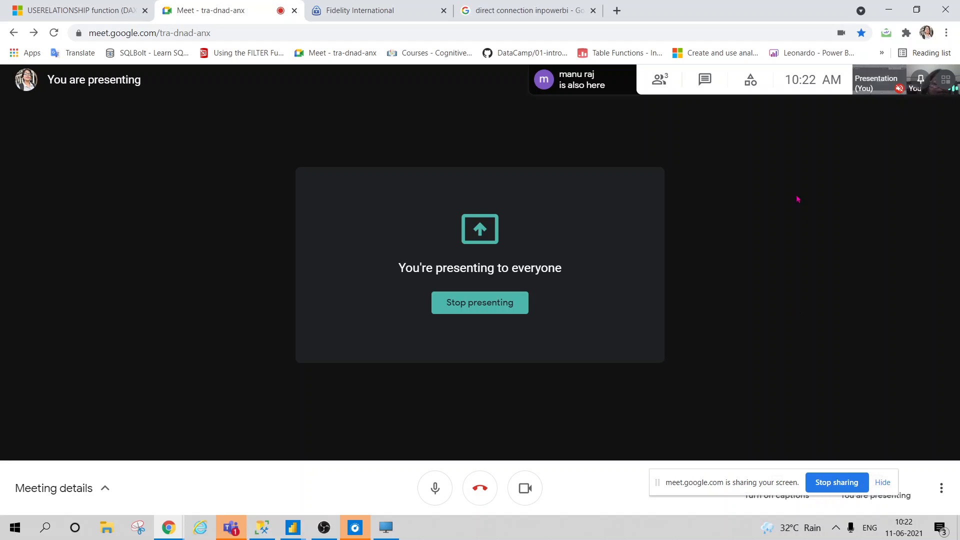
Turn off the Meet camera, close the image search and Fidelity login tabs, and return to the remote desktop
left_click(525, 489)
left_click(347, 9)
left_click(542, 8)
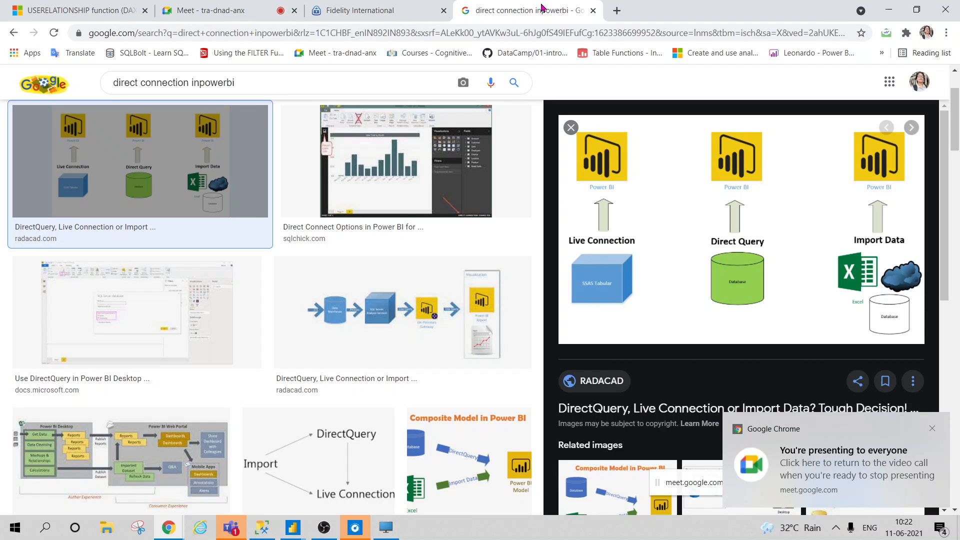
left_click(593, 10)
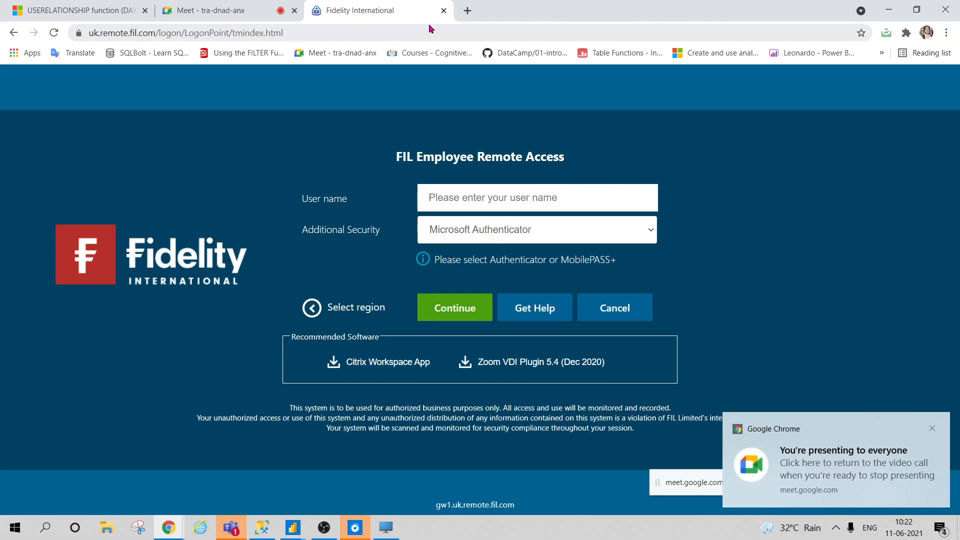
left_click(444, 10)
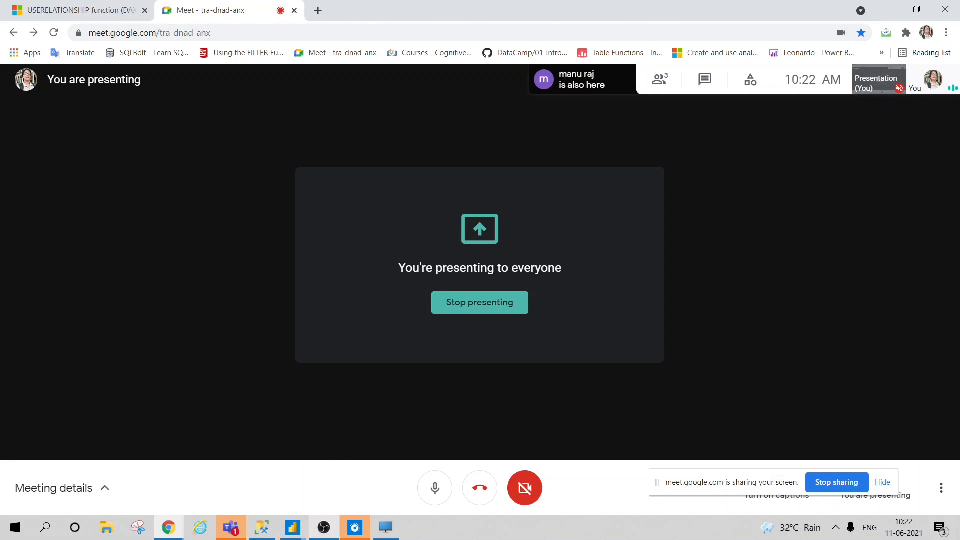
left_click(384, 527)
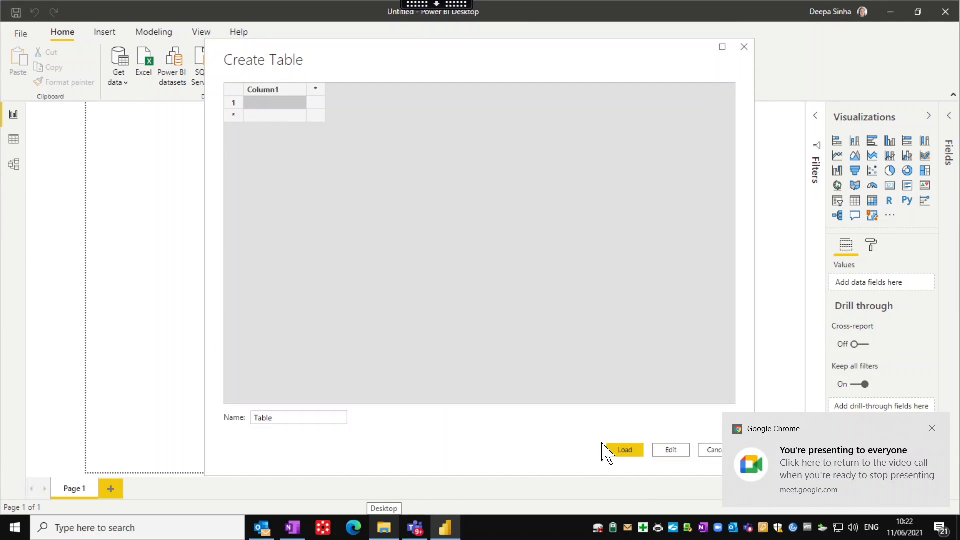
Dismiss Create Table and the sharing notice, then search Get Data for 'denodo' and connect
left_click(713, 452)
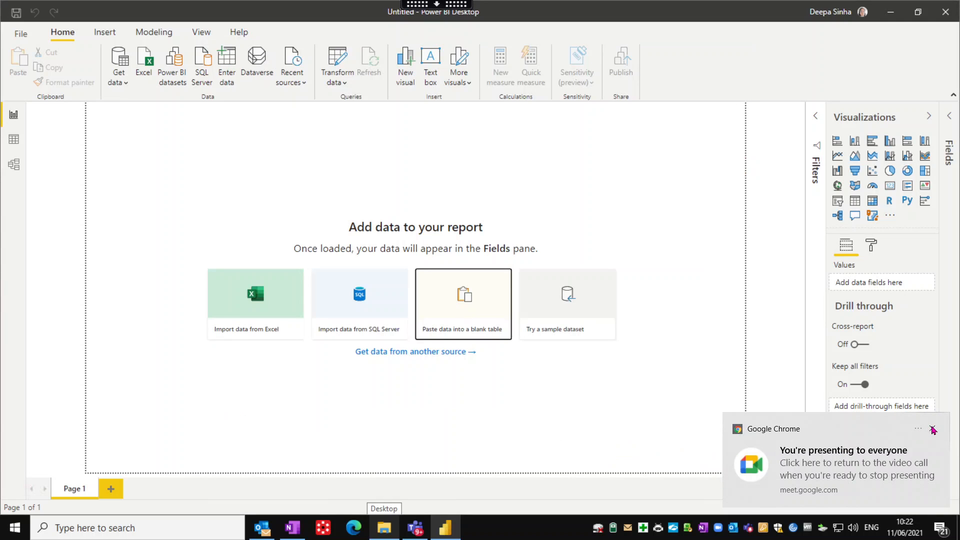
left_click(933, 430)
left_click(121, 83)
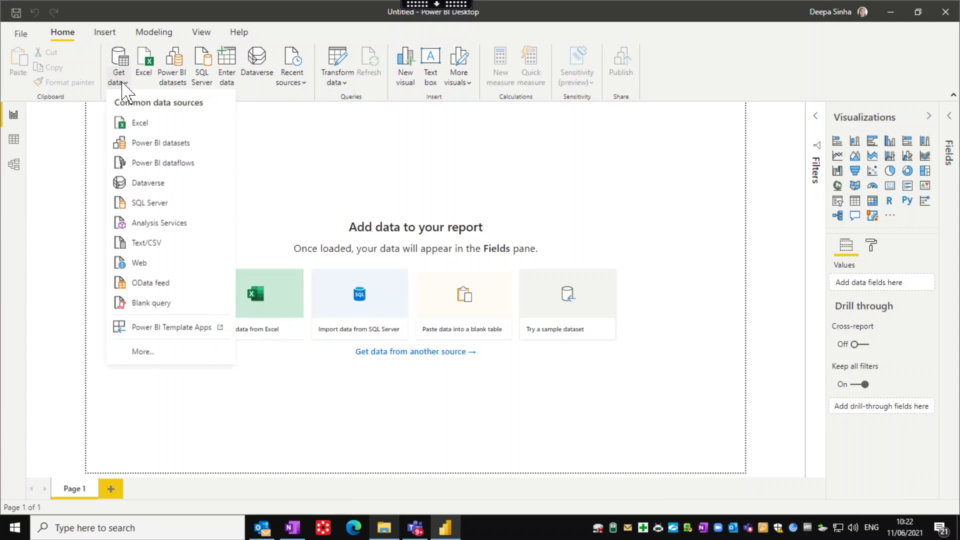
left_click(148, 354)
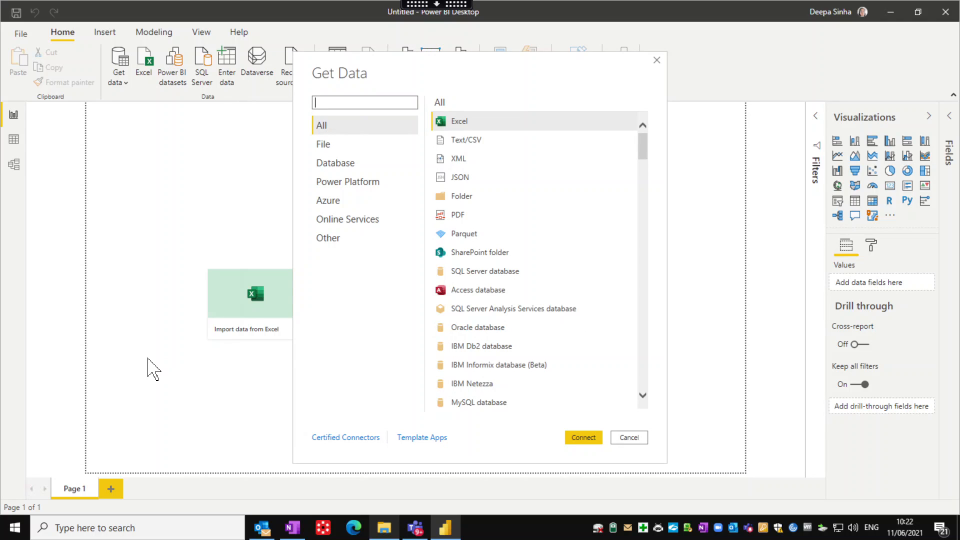
type("denodo")
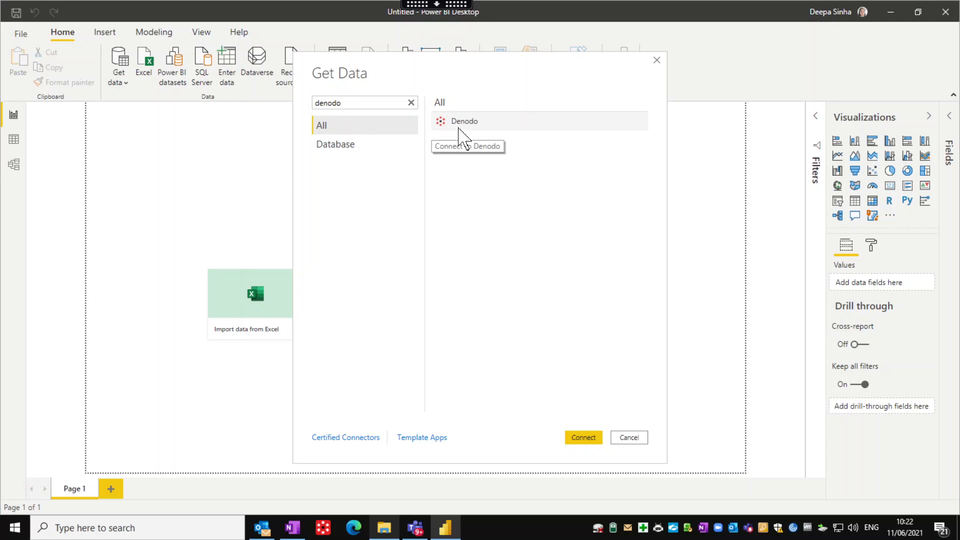
left_click(459, 129)
left_click(581, 439)
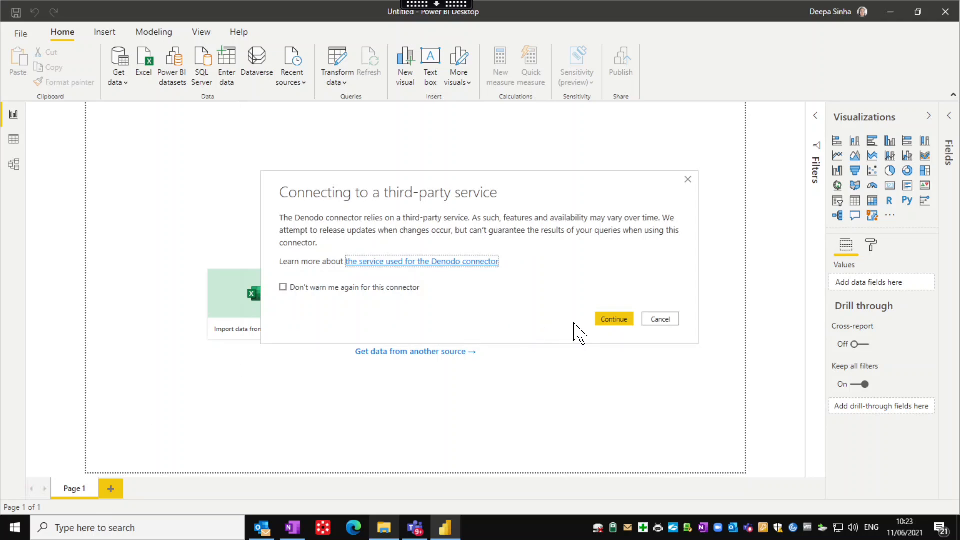
Accept the third-party notice and connect to DSN Denodo_prd_risk in DirectQuery mode
left_click(600, 322)
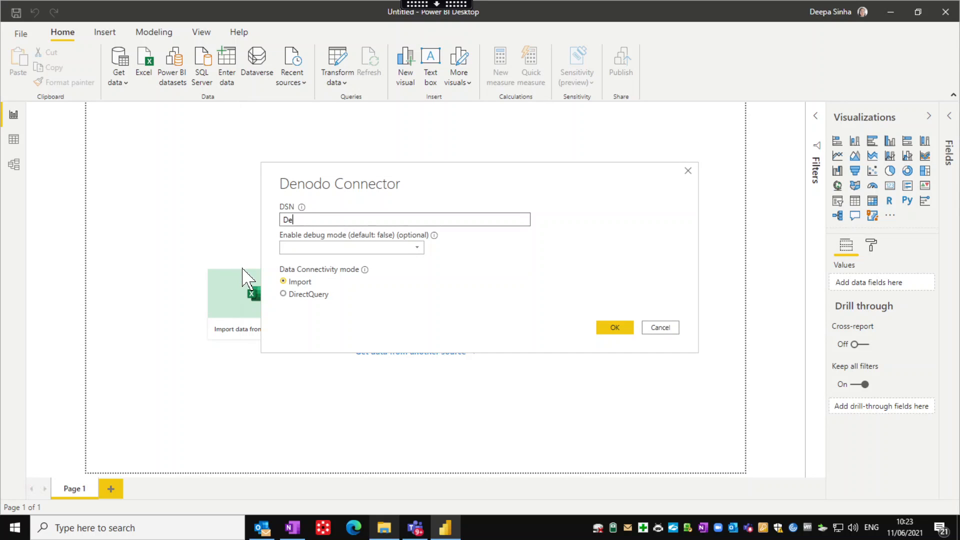
type("Denodo_prd_ri")
type("sk")
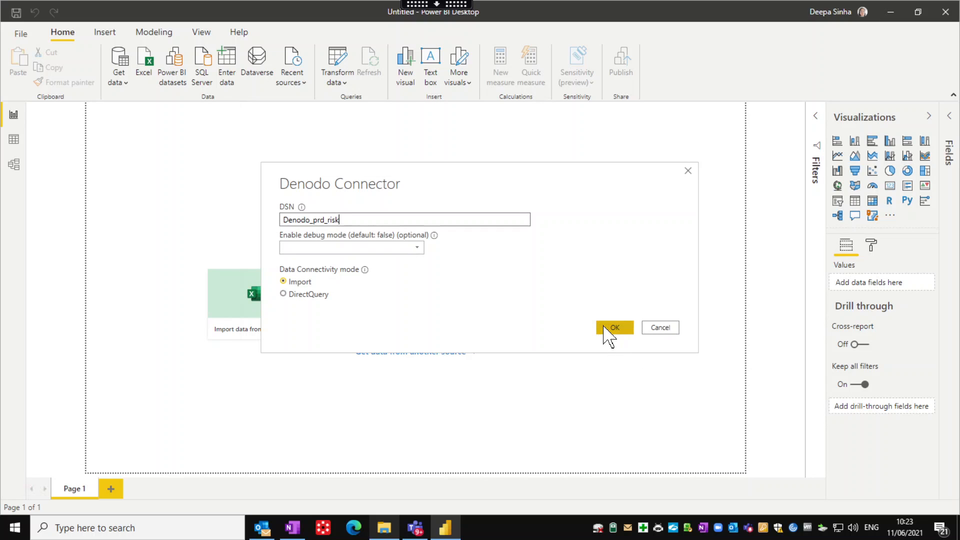
left_click(284, 295)
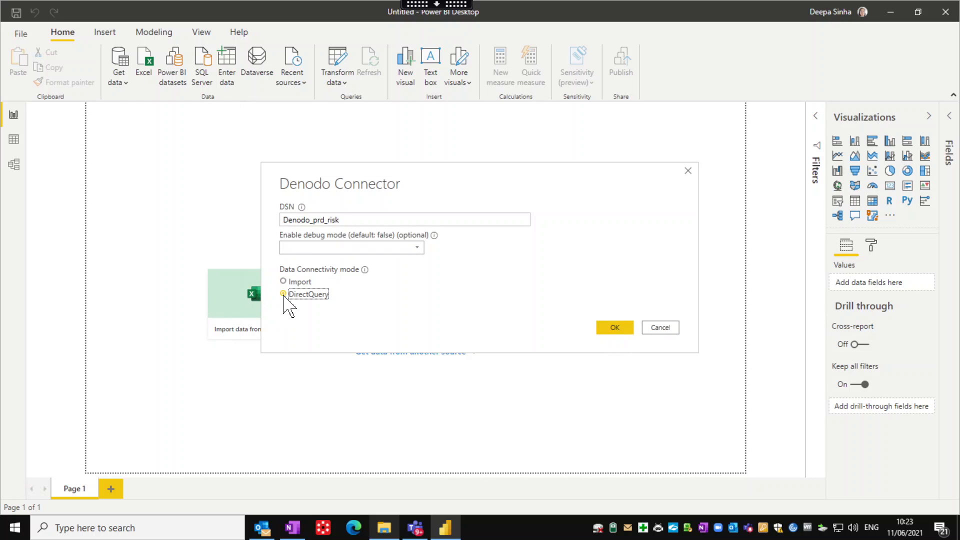
left_click(605, 328)
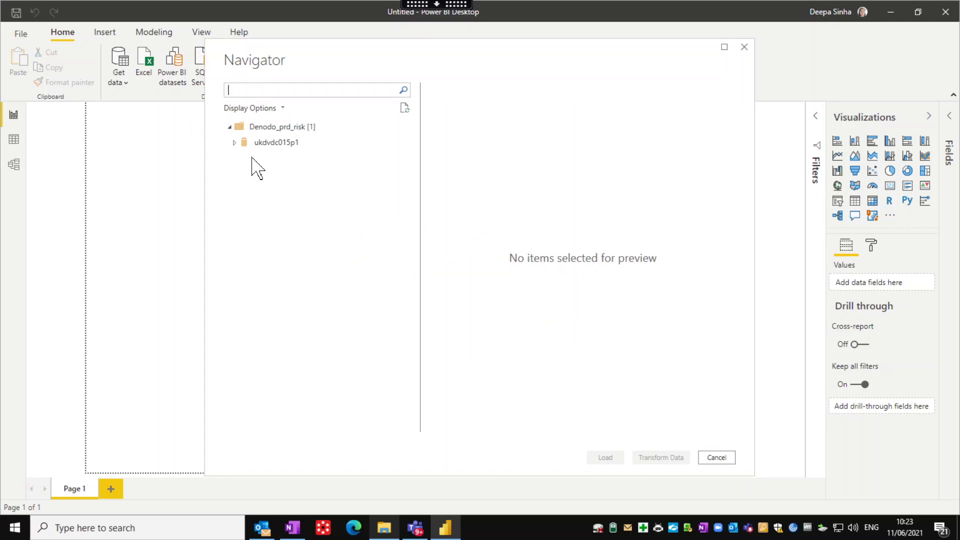
Expand the ukdvdc015p1 server and open the cns_rsk_app_cdw_time_dim view in Power Query Editor
left_click(237, 147)
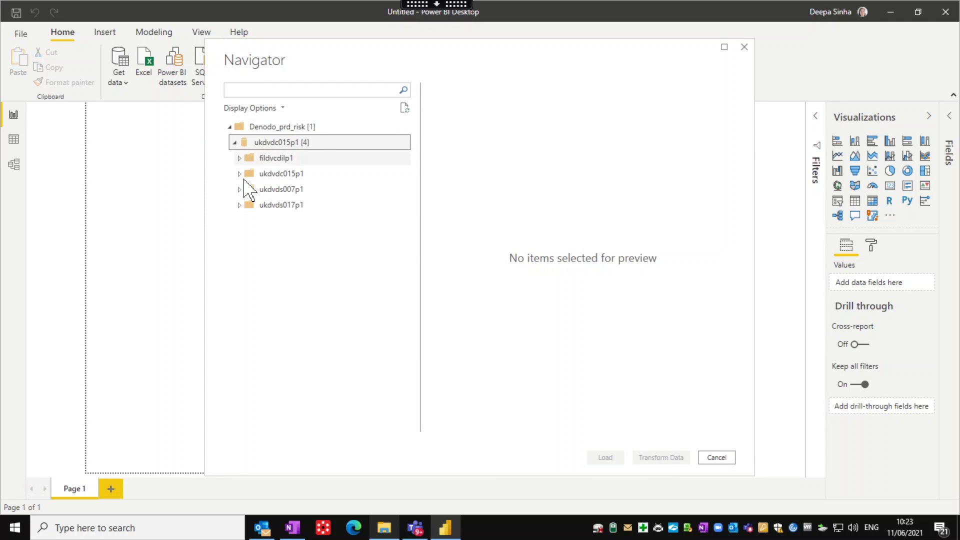
left_click(240, 174)
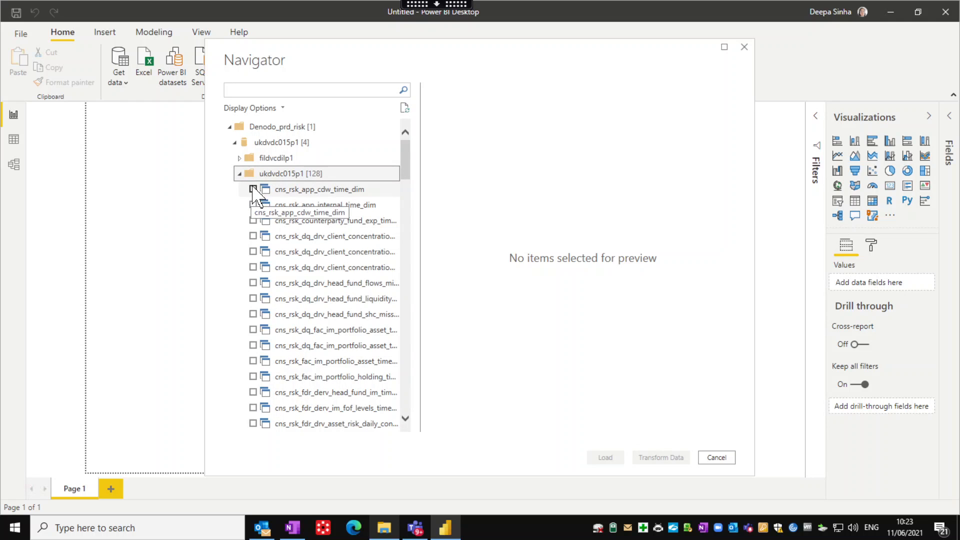
left_click(253, 190)
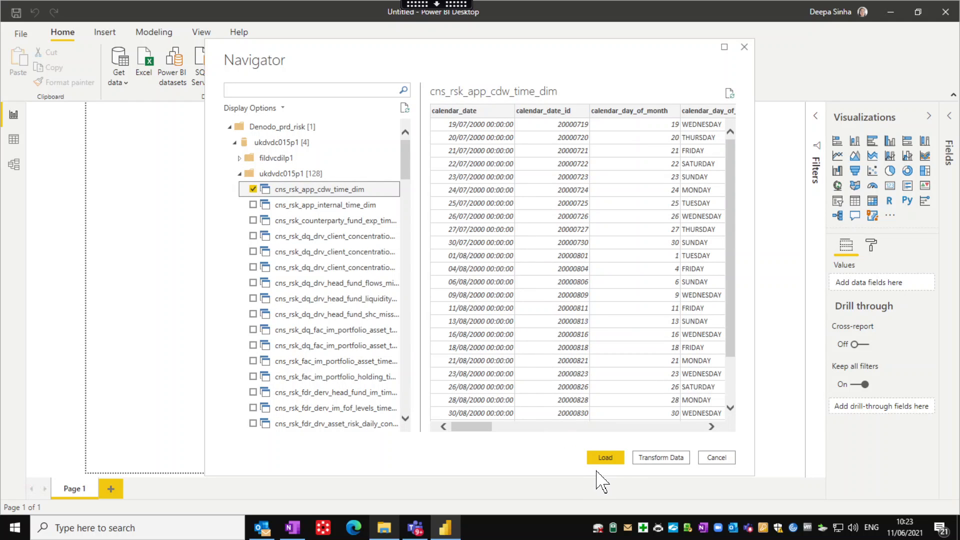
left_click(658, 458)
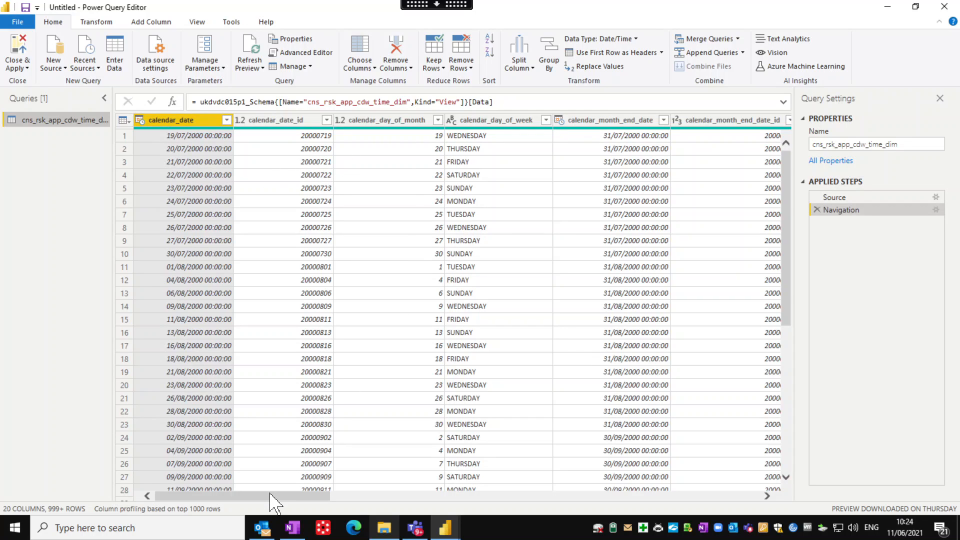
Scroll across the time-dimension columns, then close Power Query Editor via Close & Apply > Close
left_click_drag(270, 495, 330, 502)
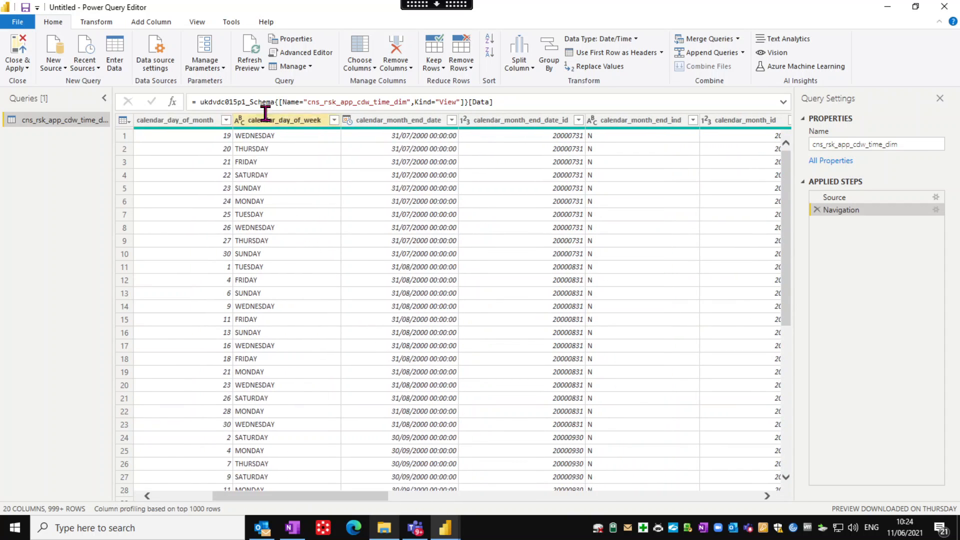
left_click(17, 69)
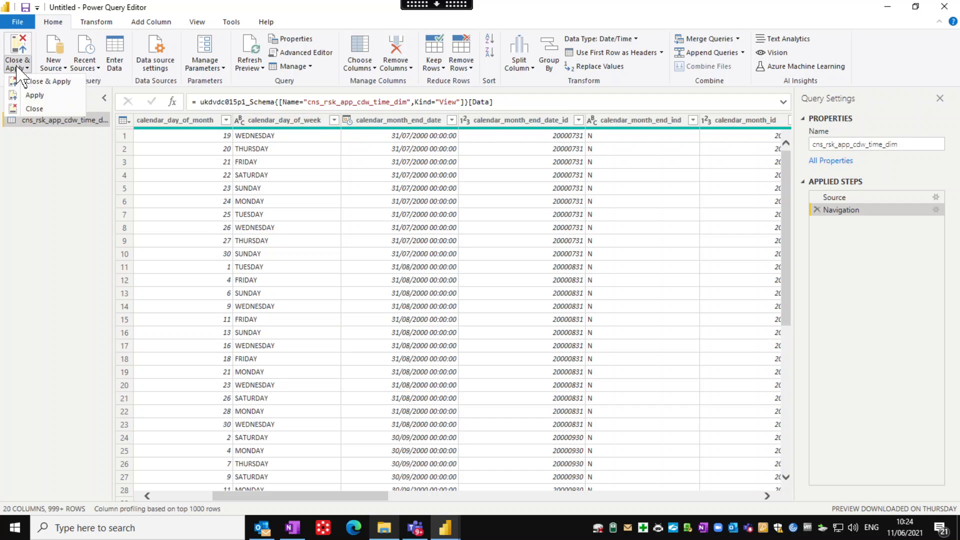
left_click(34, 108)
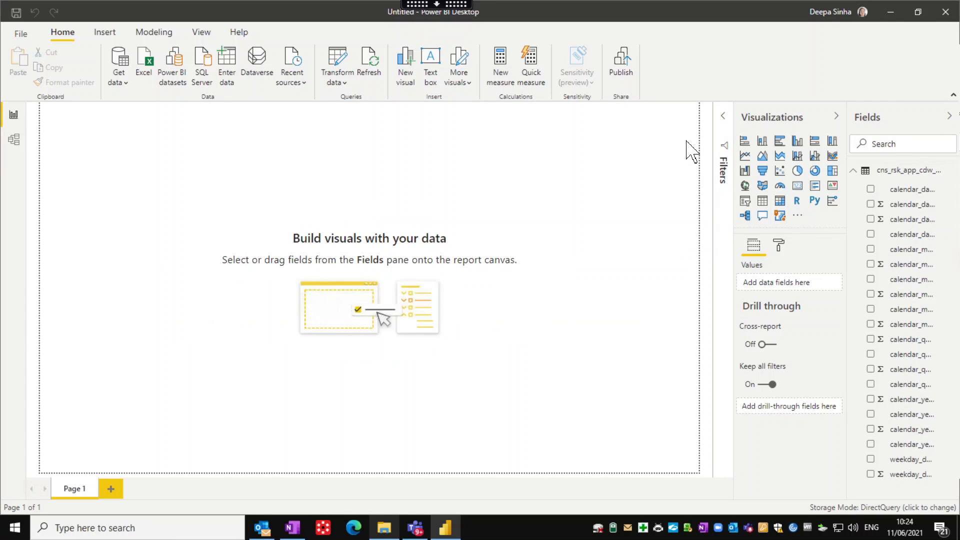
Build an enlarged table of calendar_date, calendar_day_of_month, calendar_month_end_date and calendar_month_end_date_id
left_click(763, 201)
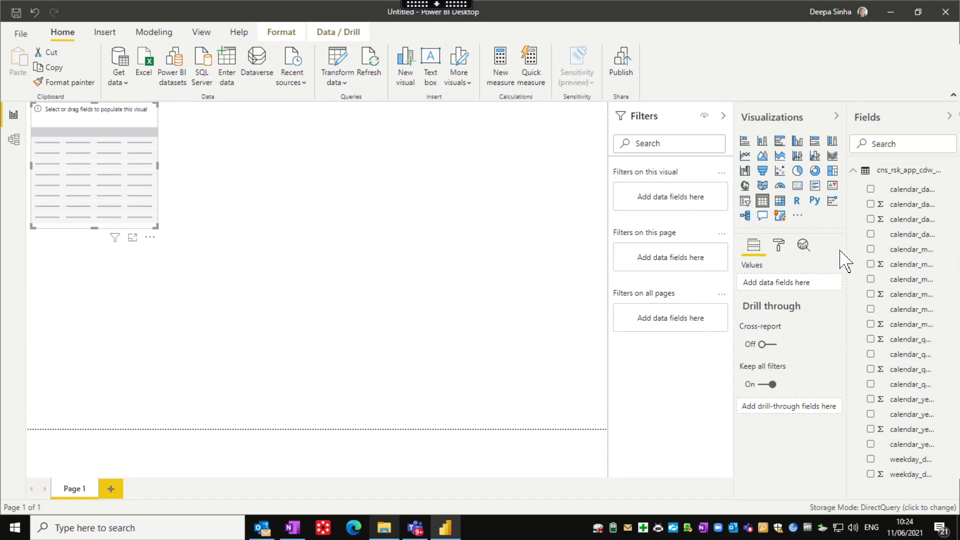
left_click_drag(848, 249, 782, 269)
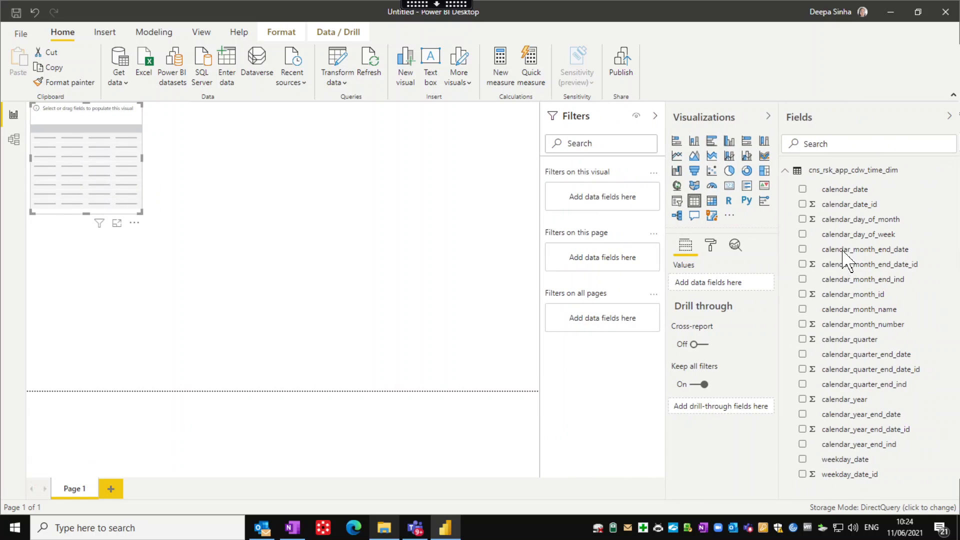
left_click(801, 190)
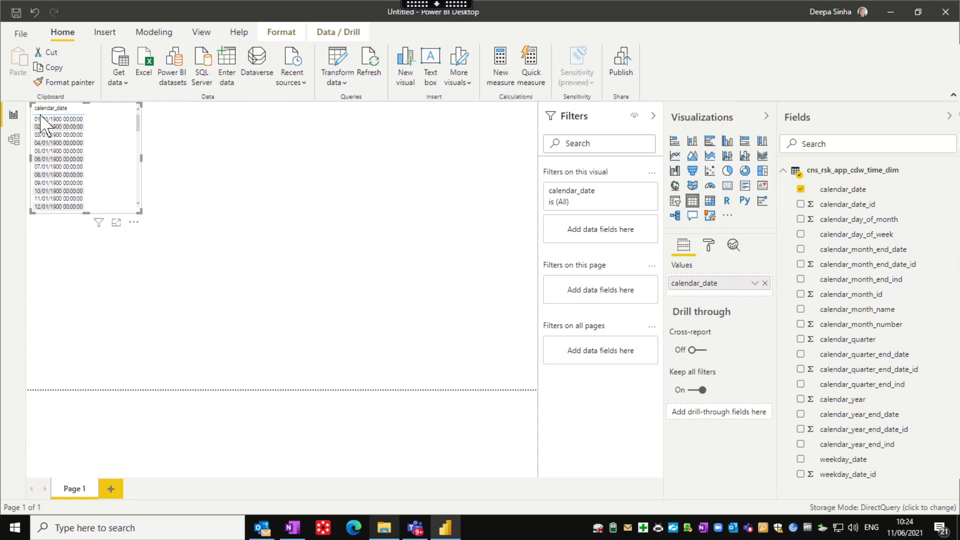
left_click_drag(141, 213, 253, 382)
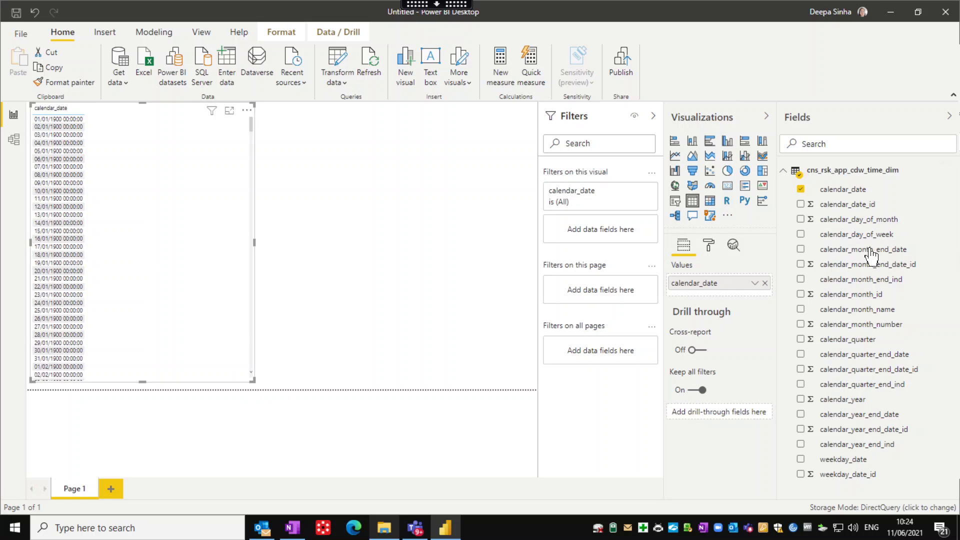
left_click(801, 220)
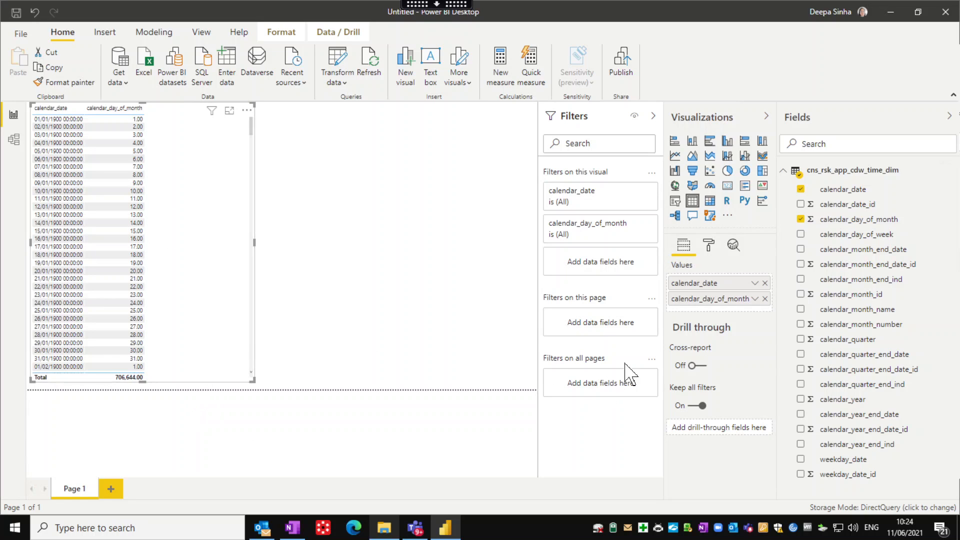
left_click(800, 250)
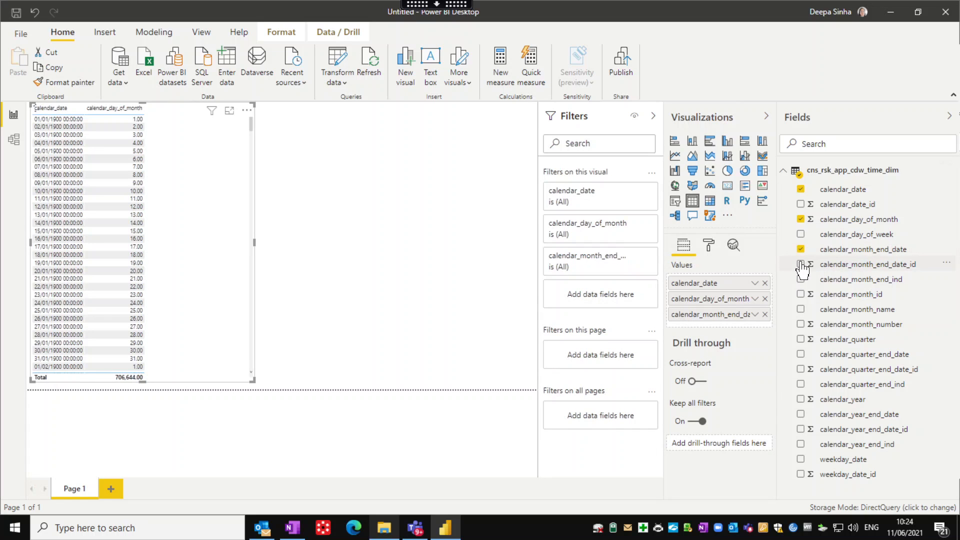
left_click(800, 265)
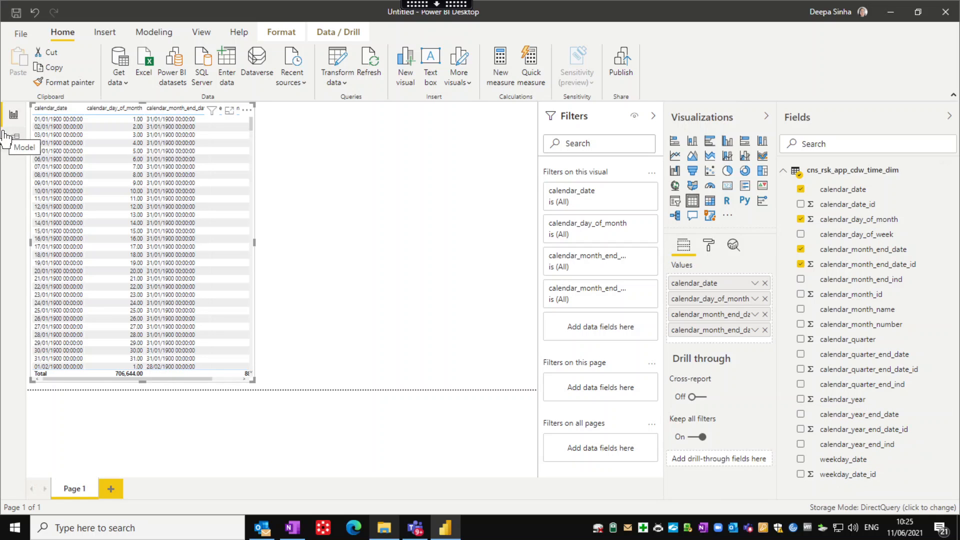
left_click(10, 137)
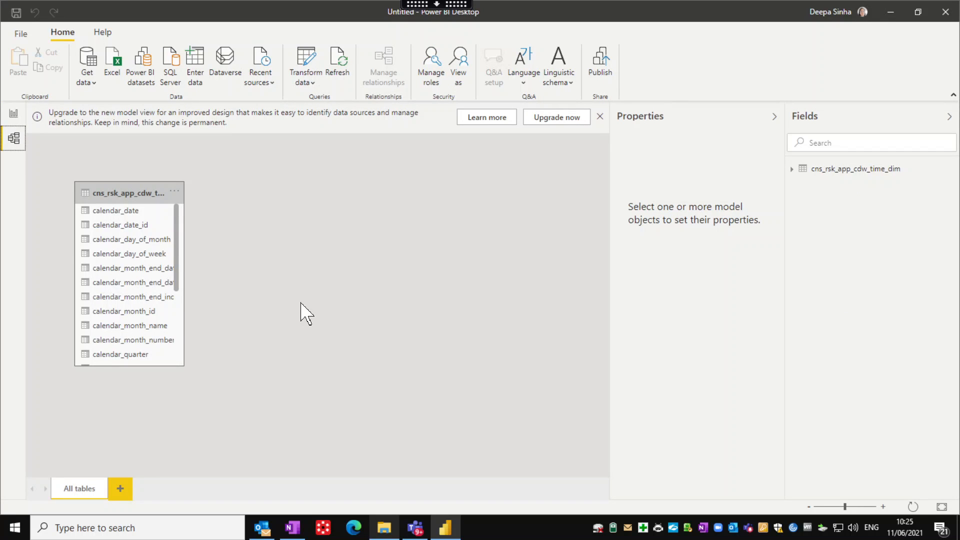
left_click(599, 117)
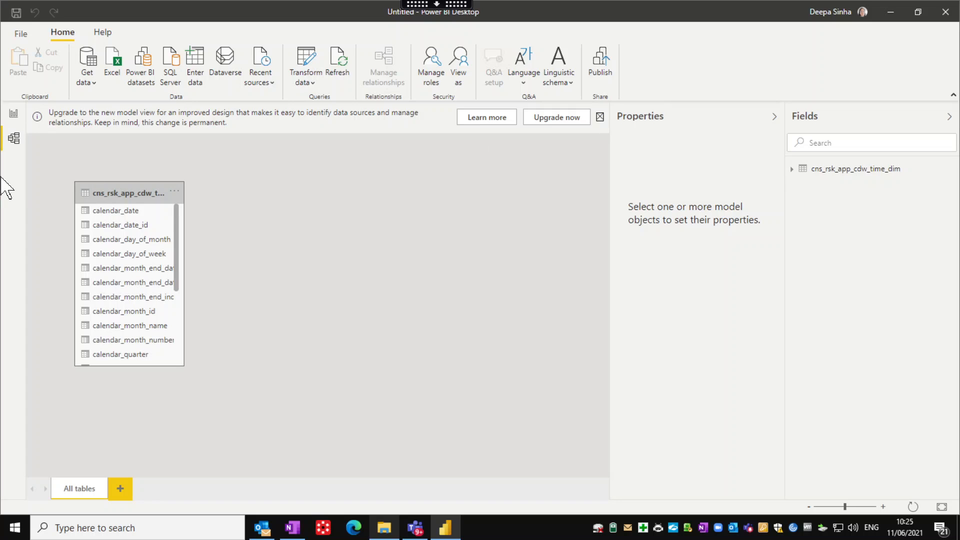
left_click(13, 114)
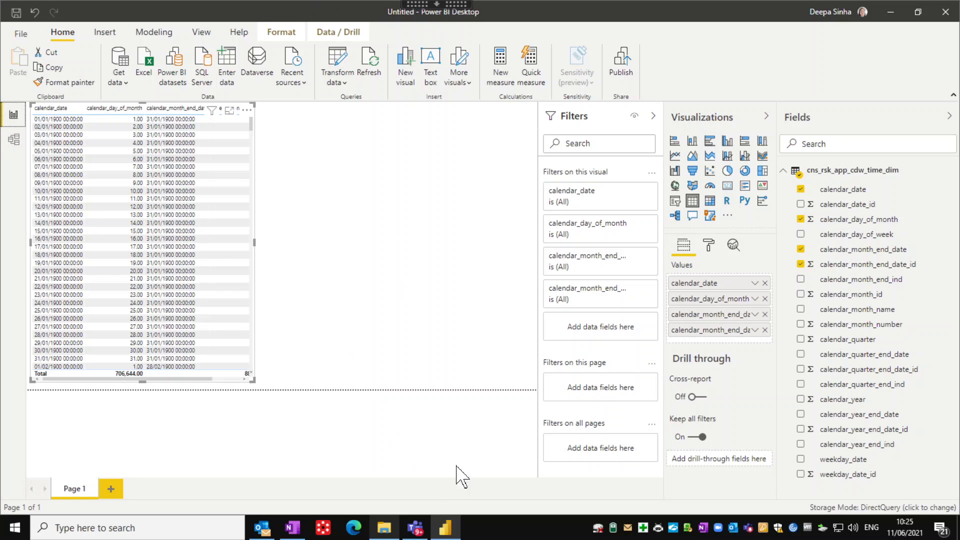
left_click(437, 4)
left_click(313, 16)
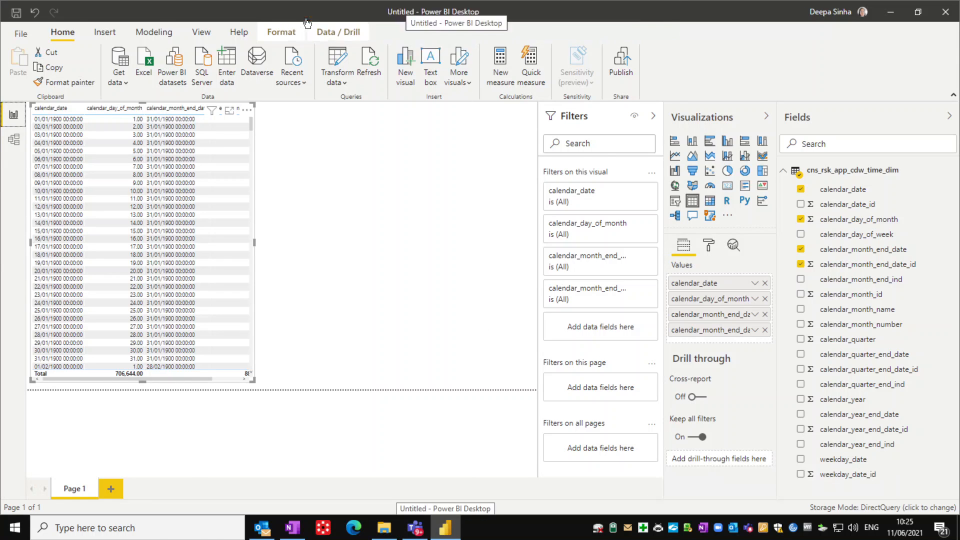
left_click(292, 528)
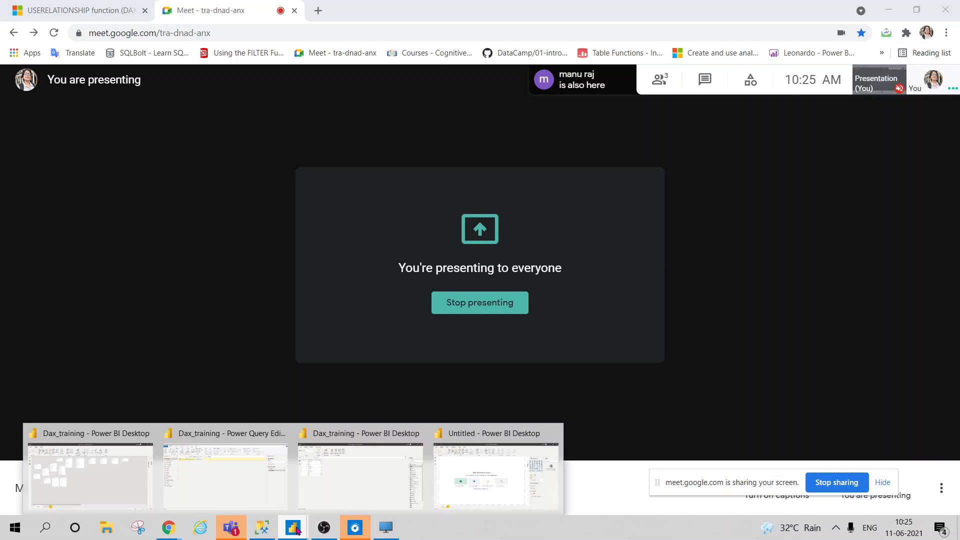
left_click(100, 489)
left_click(20, 142)
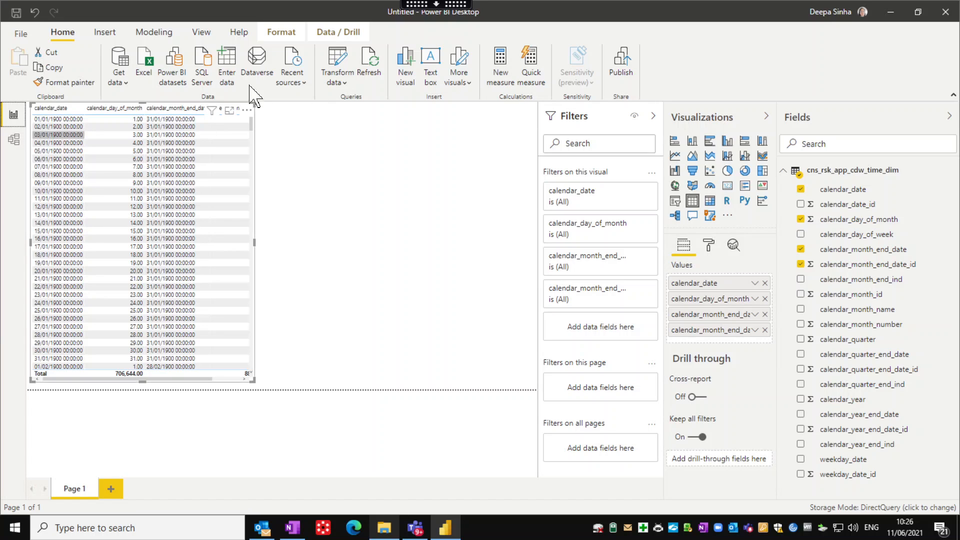
Reopen the query in Power Query Editor, close it, then close the Untitled report without saving
left_click(334, 89)
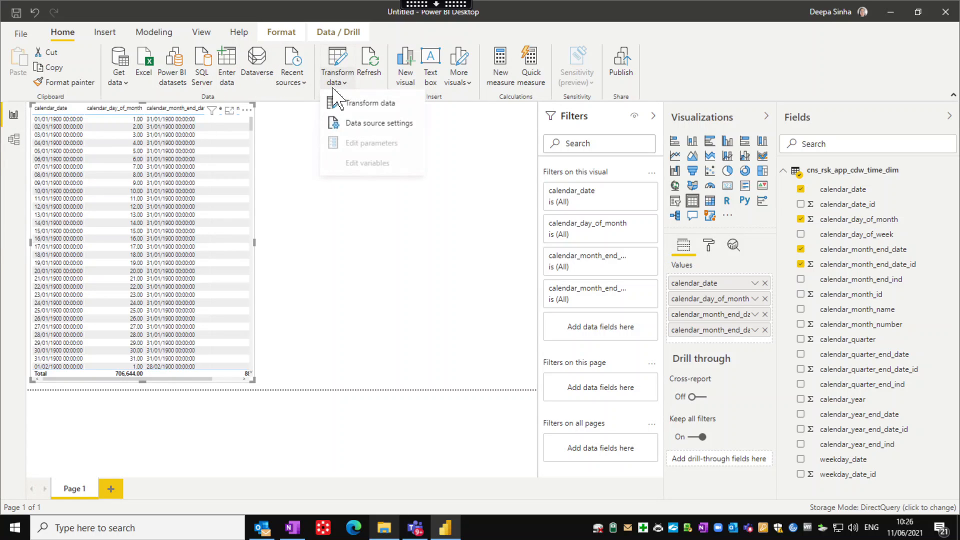
left_click(349, 102)
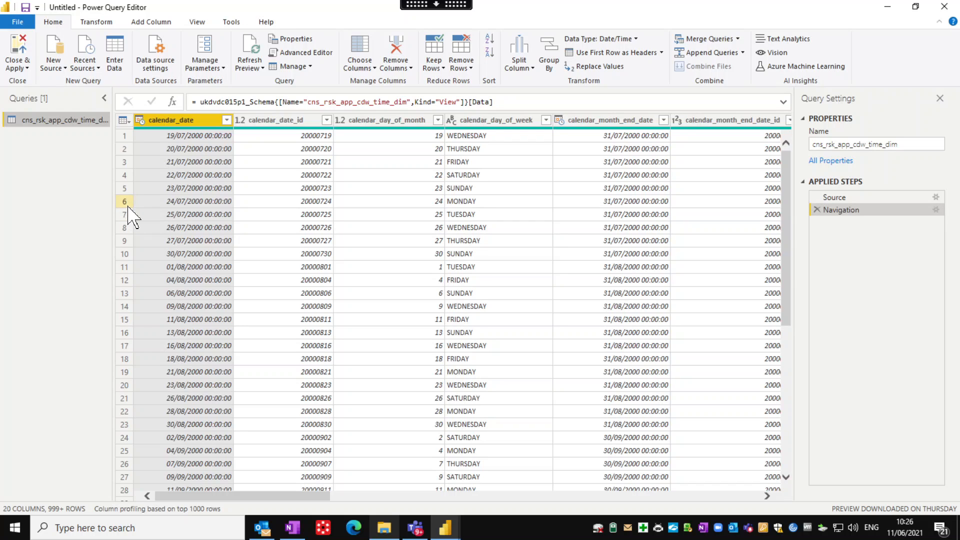
left_click(944, 7)
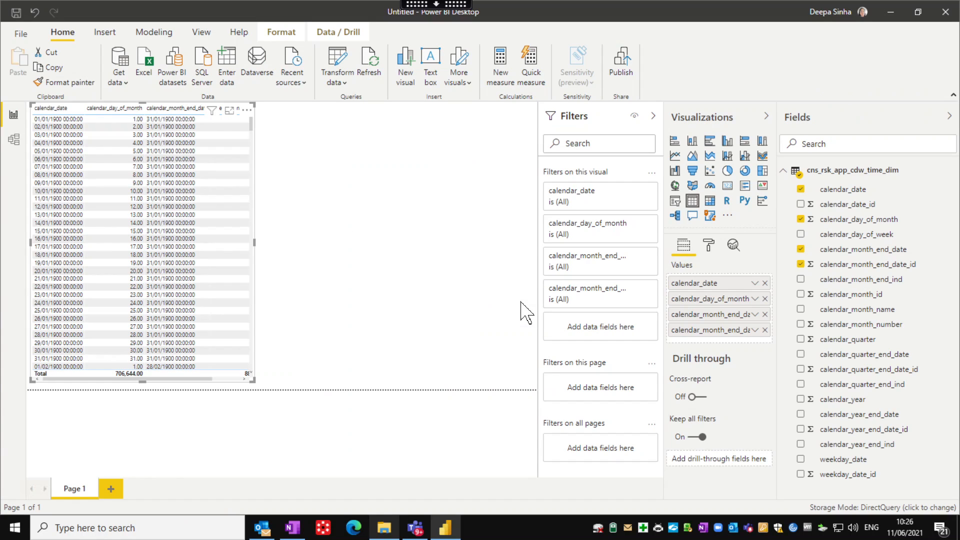
left_click(450, 292)
left_click(943, 10)
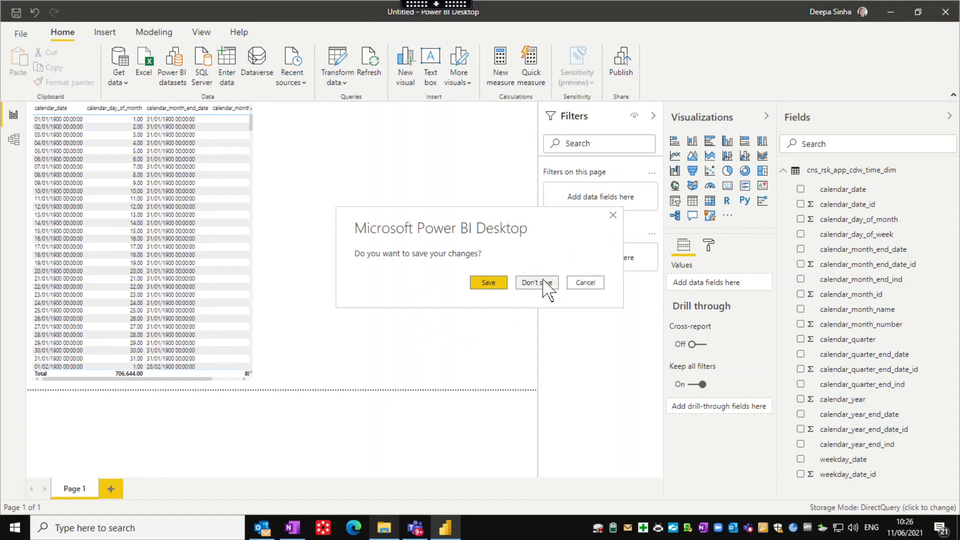
left_click(545, 283)
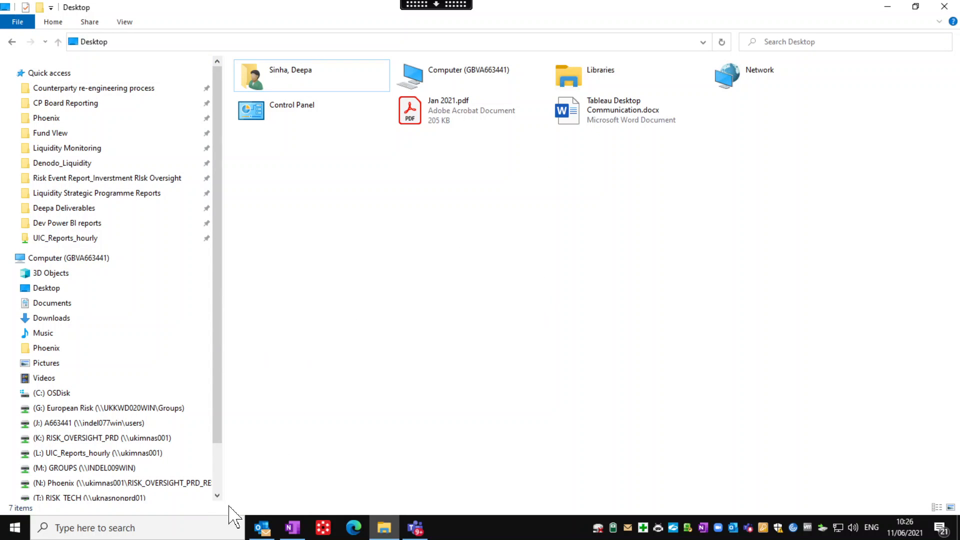
Search Windows for 'power' to launch Power BI Desktop Physical, then switch back to the local desktop
left_click(49, 530)
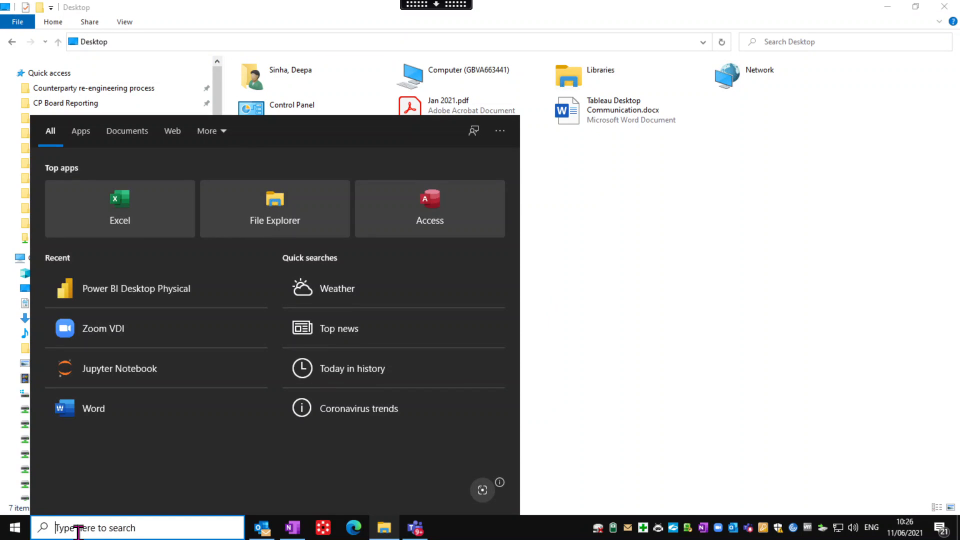
type("power")
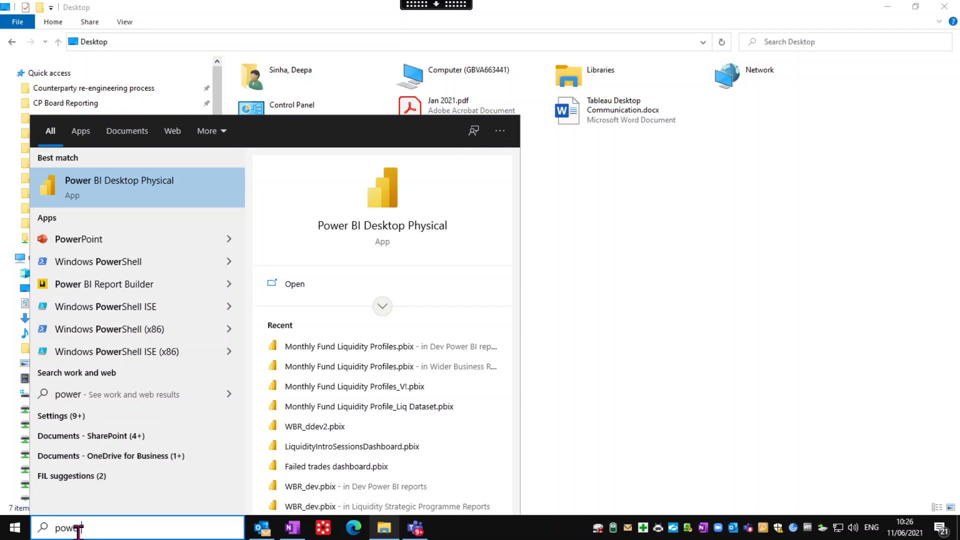
key("Return")
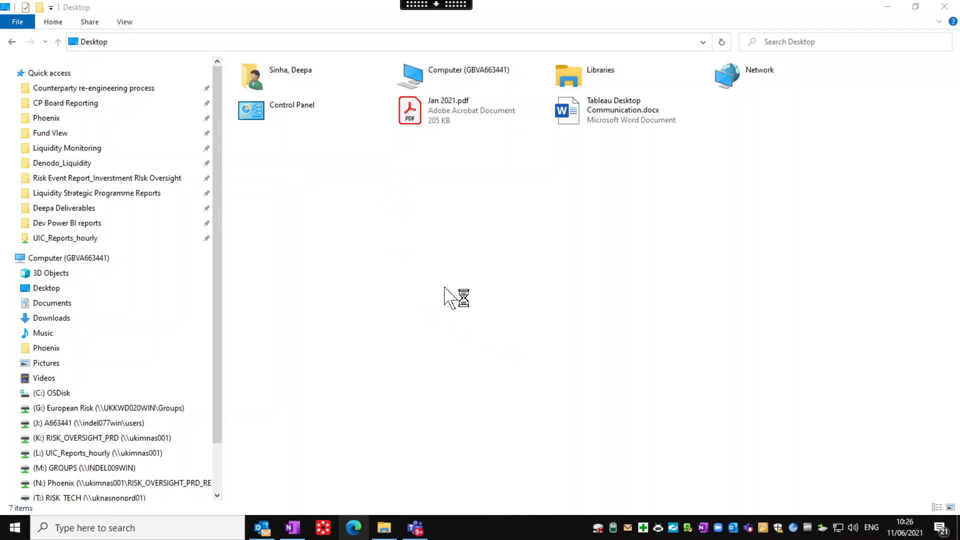
left_click(436, 5)
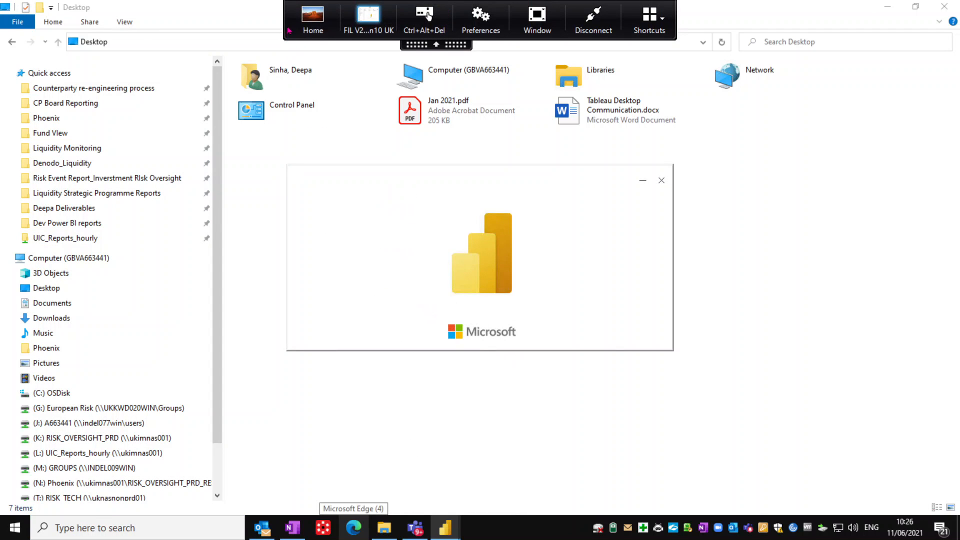
left_click(312, 20)
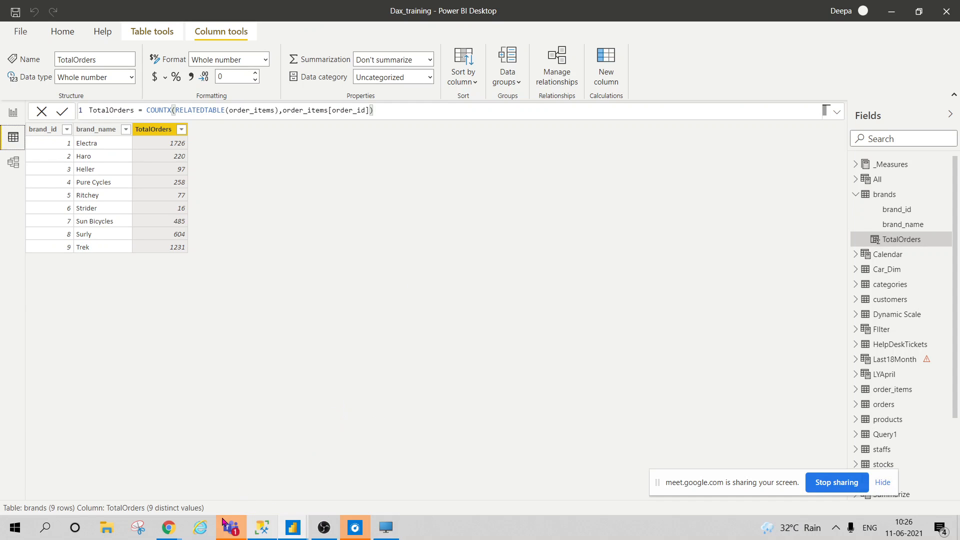
Bring up the USERELATIONSHIP function documentation page in Chrome
mouse_move(159, 530)
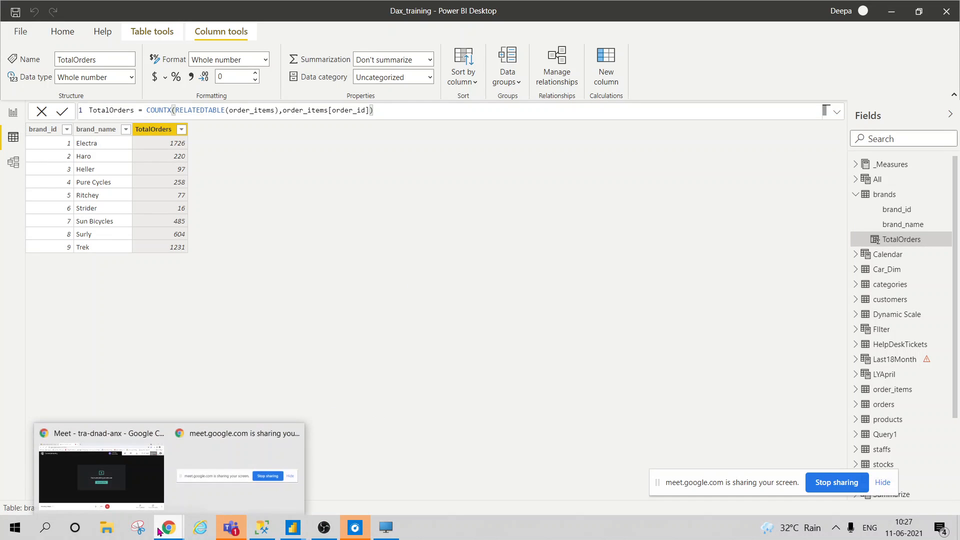
left_click(150, 435)
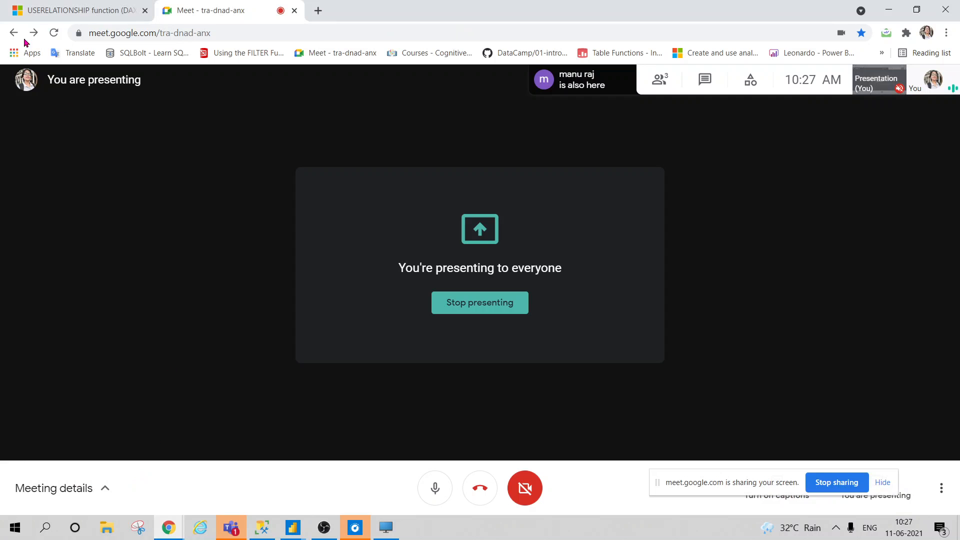
left_click(80, 12)
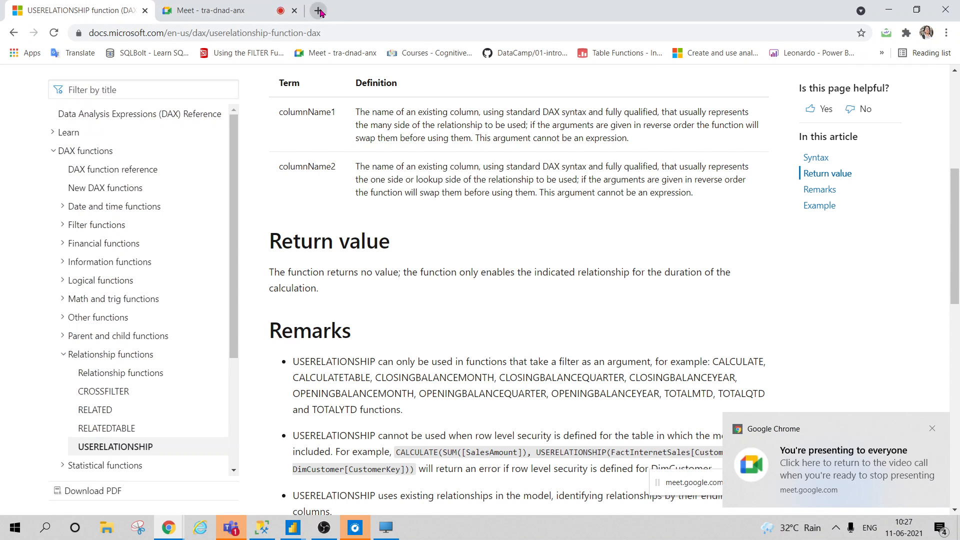
Search Google for 'live connection in power bi' and read the Microsoft Docs Connect to datasets article
left_click(318, 11)
type("live conn")
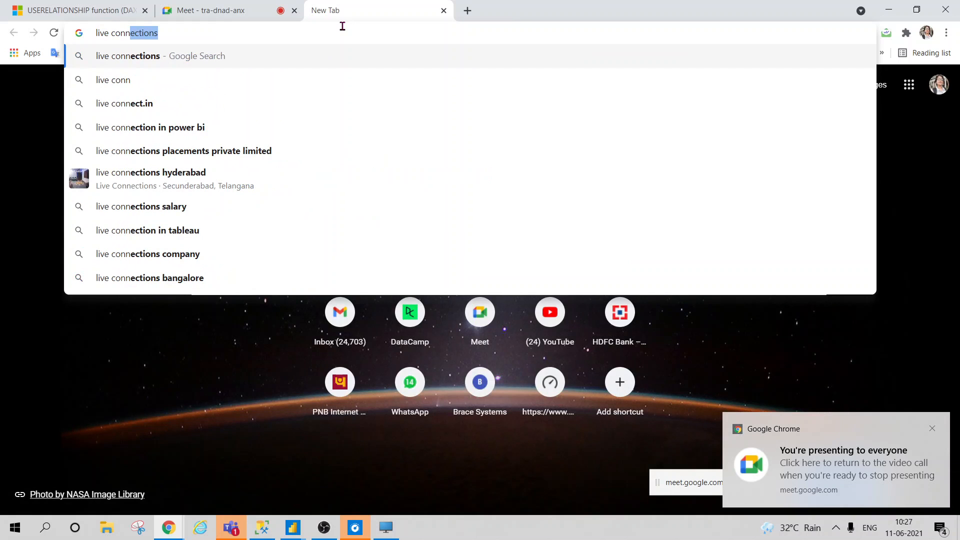
left_click(236, 128)
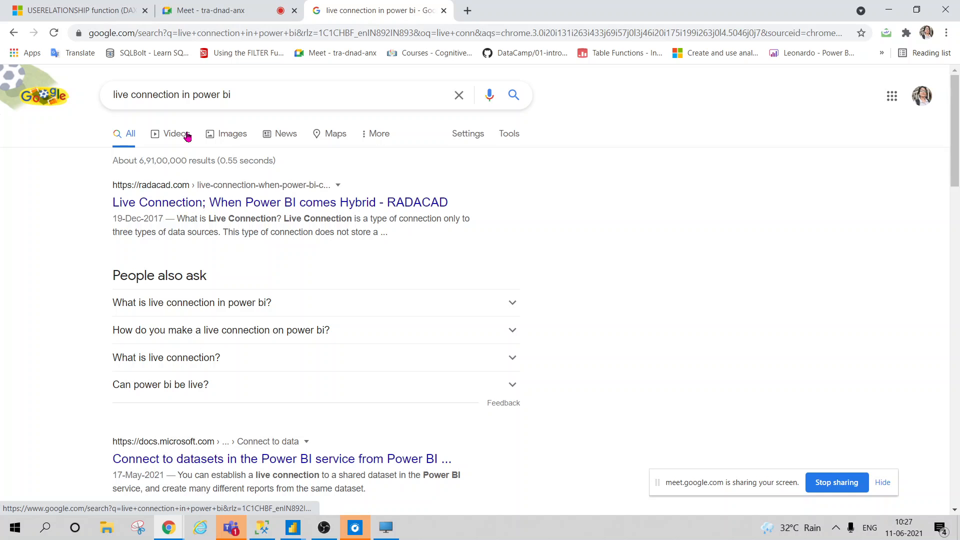
scroll(71, 326, "down", 3)
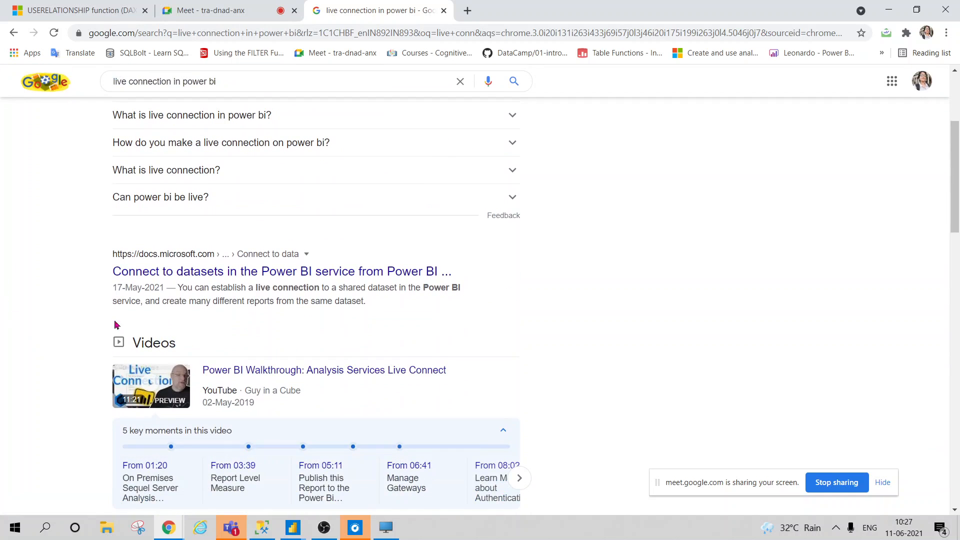
middle_click(231, 271)
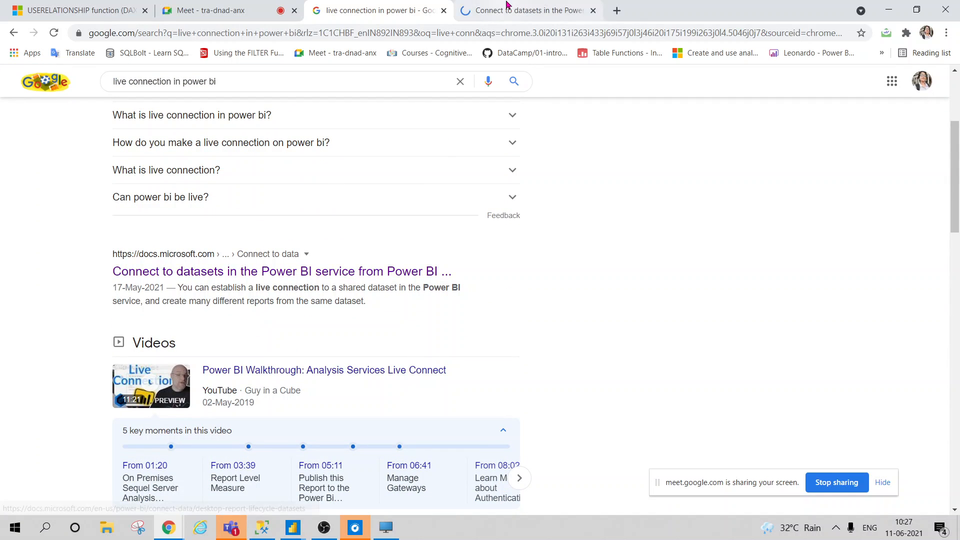
left_click(506, 5)
scroll(574, 345, "down", 3)
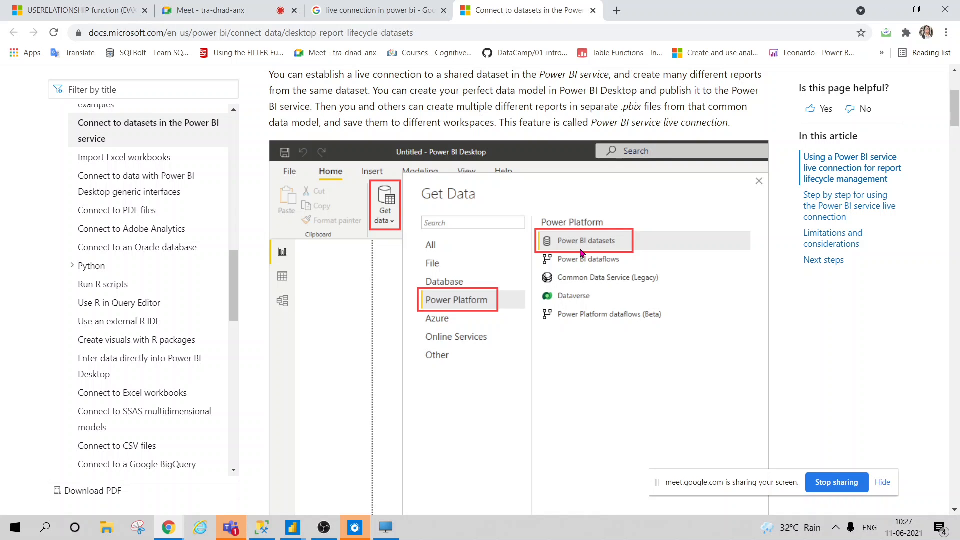
scroll(582, 253, "down", 15)
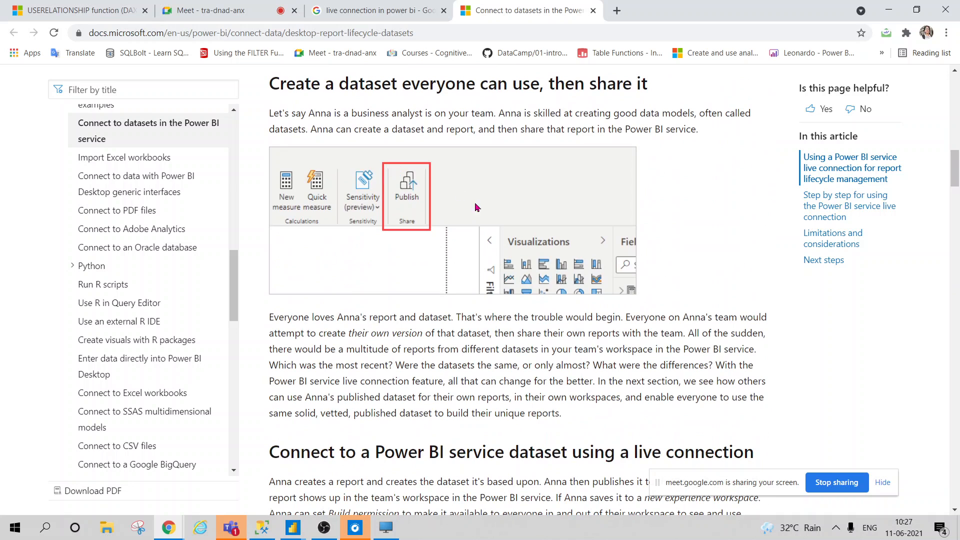
scroll(605, 295, "down", 10)
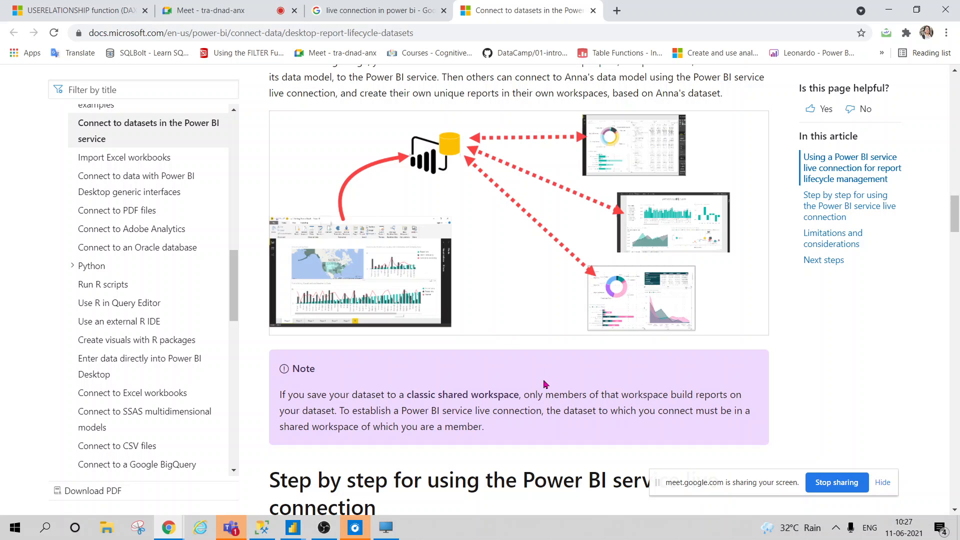
scroll(563, 450, "up", 1)
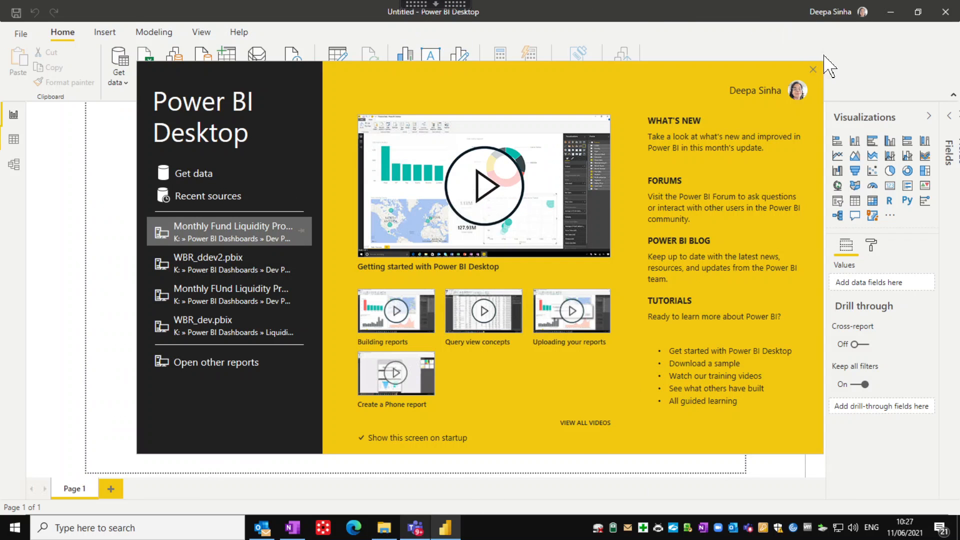
Dismiss the Power BI Desktop start screen and bring up File Explorer on the Desktop folder
left_click(813, 69)
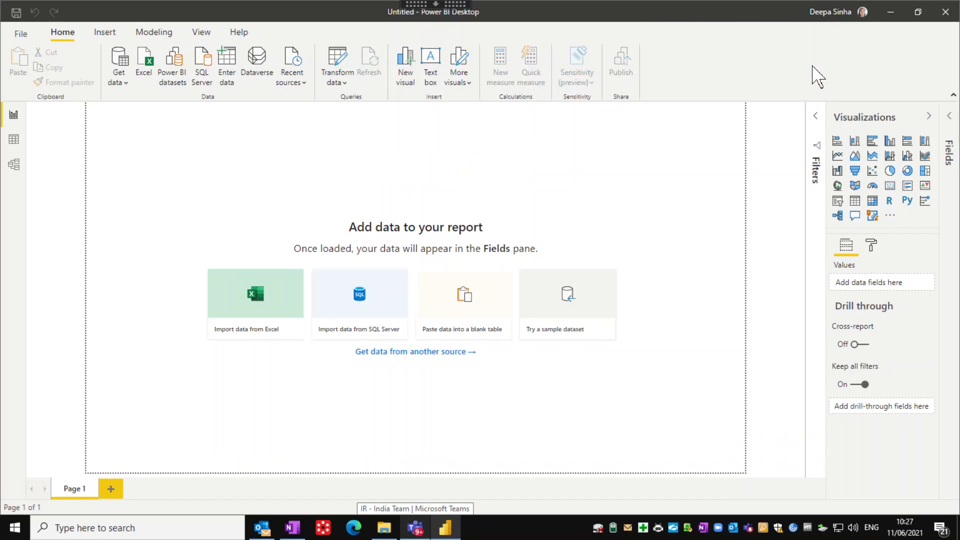
left_click(383, 530)
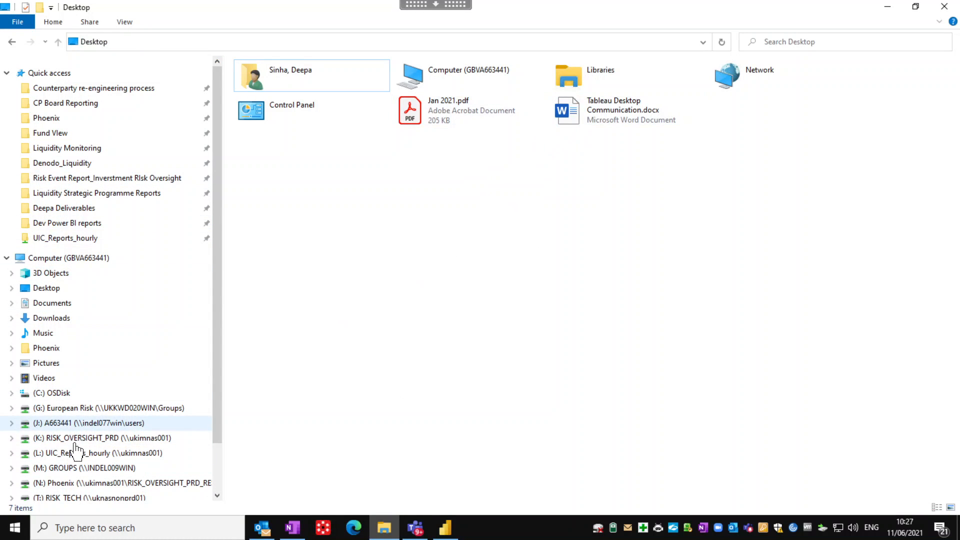
Go to app.powerbi.com in Microsoft Edge
left_click(359, 536)
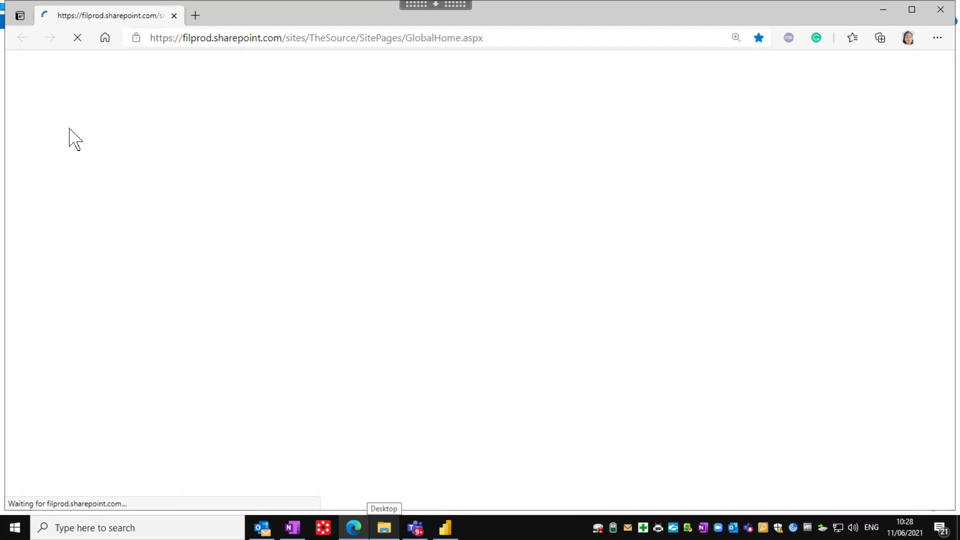
left_click(197, 40)
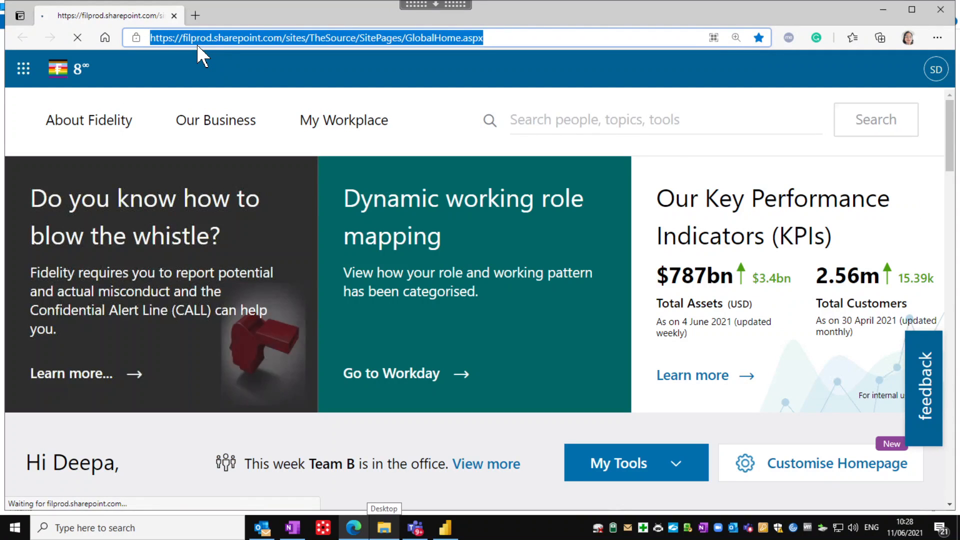
type("app")
key("Return")
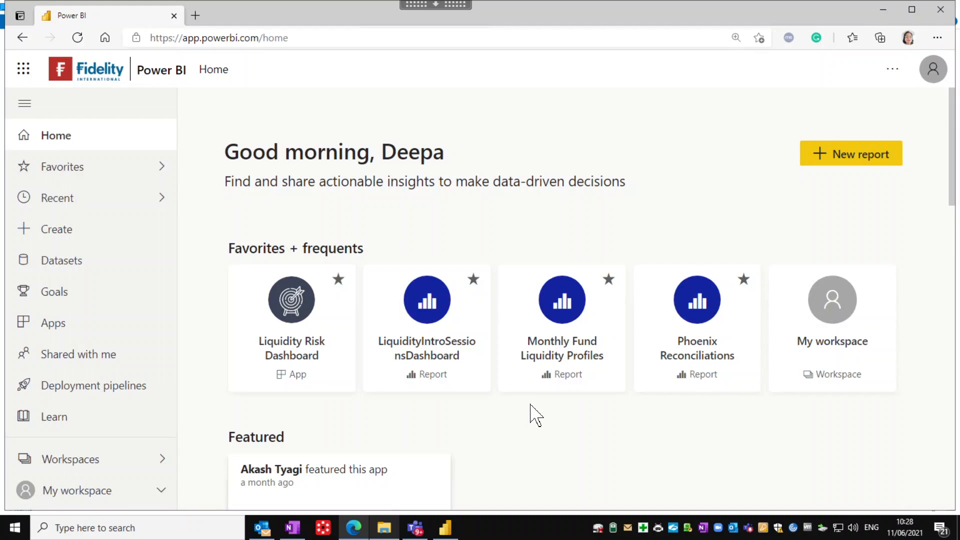
Find the Investment Risk India workspace by searching 'india' and open its LiquidityIntroSessionsDashboard report
scroll(265, 382, "down", 1)
scroll(235, 374, "down", 1)
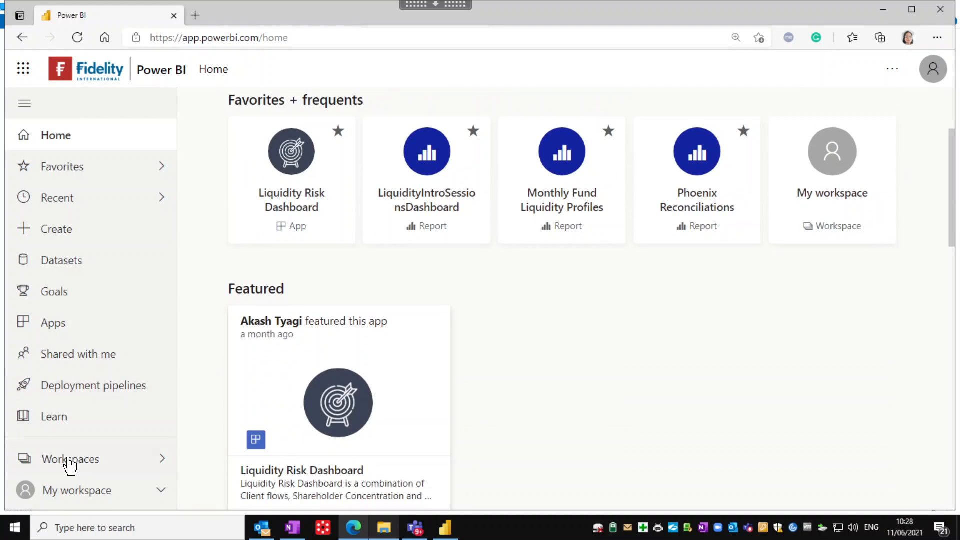
left_click(70, 460)
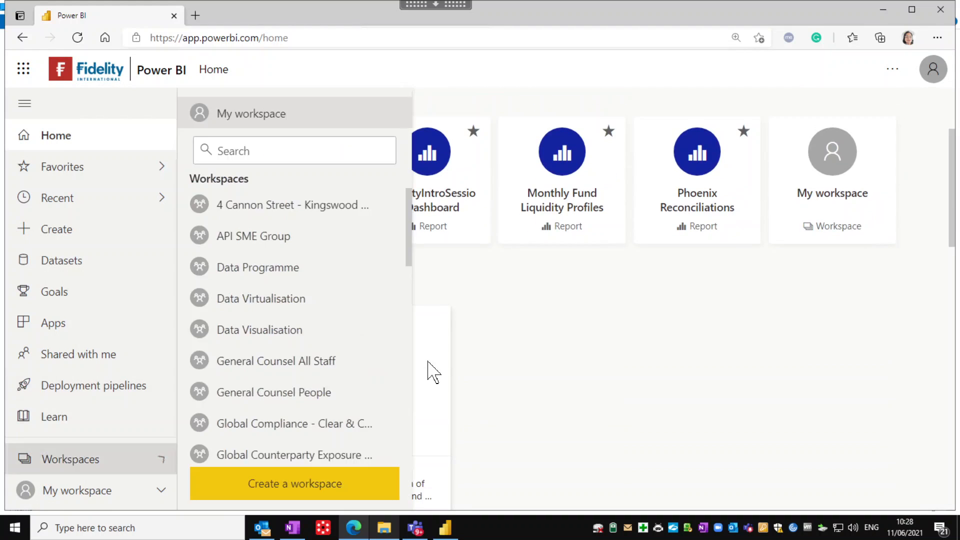
left_click(247, 150)
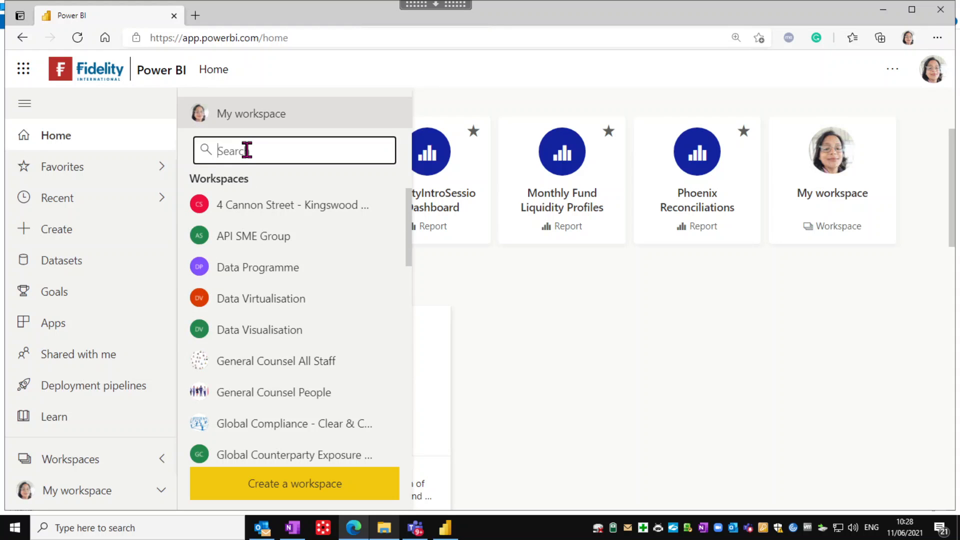
type("liq")
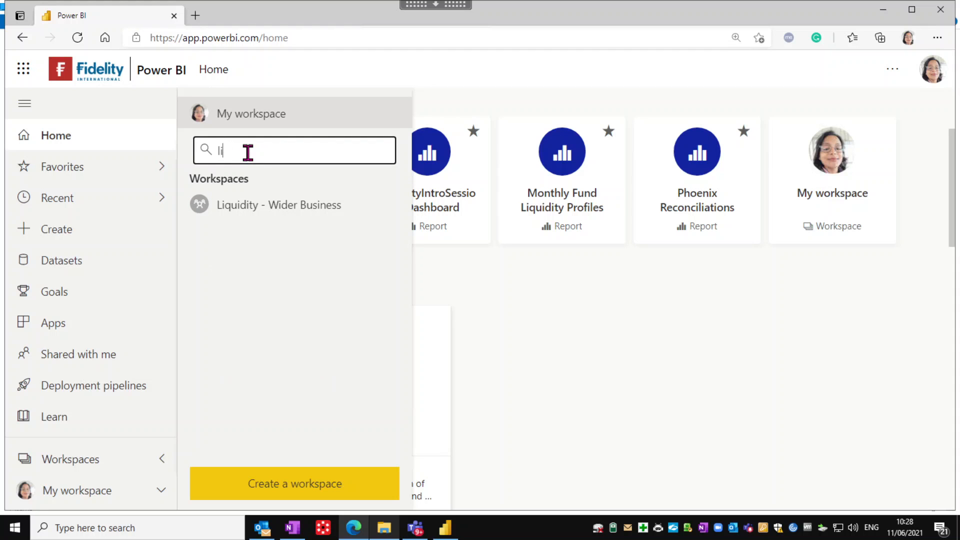
key("BackSpace")
key("BackSpace")
type("india")
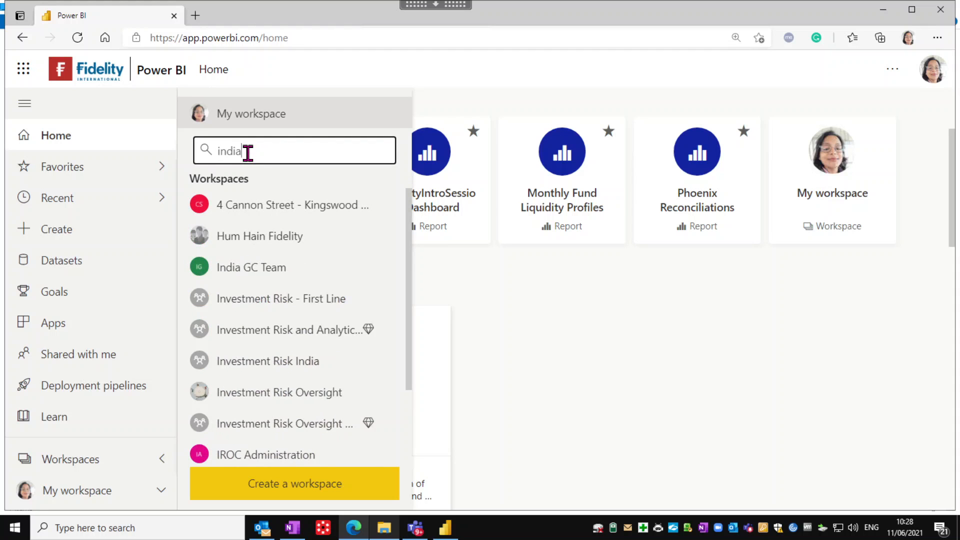
left_click(254, 238)
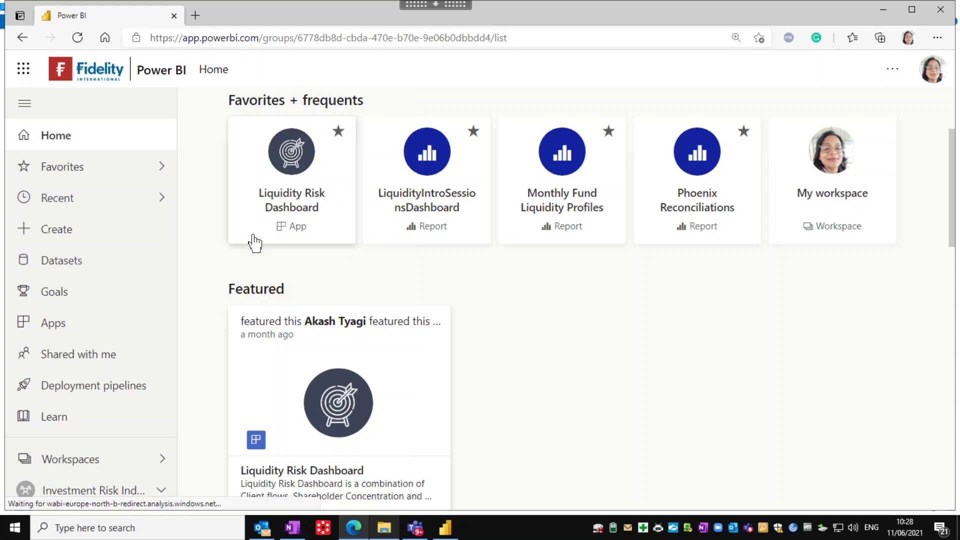
scroll(314, 293, "down", 1)
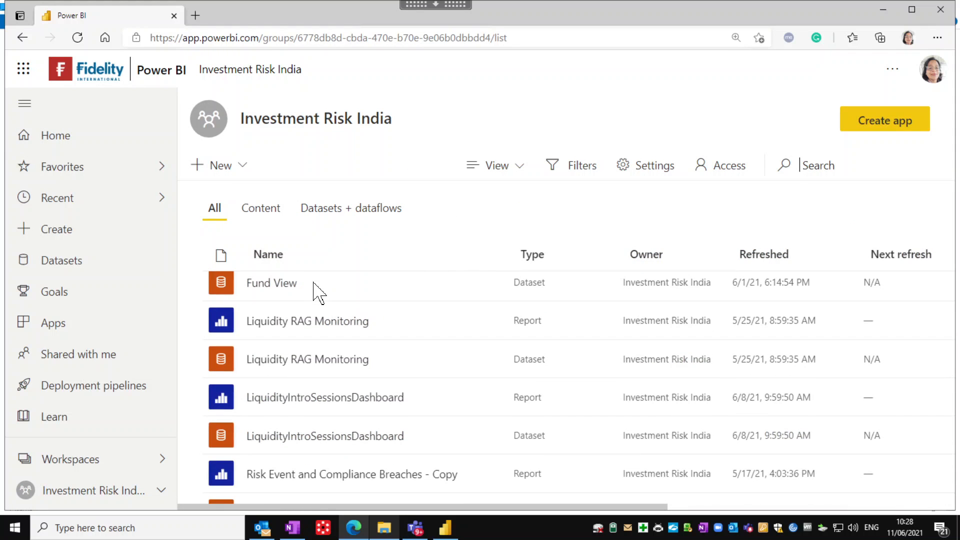
scroll(301, 405, "down", 1)
left_click(294, 380)
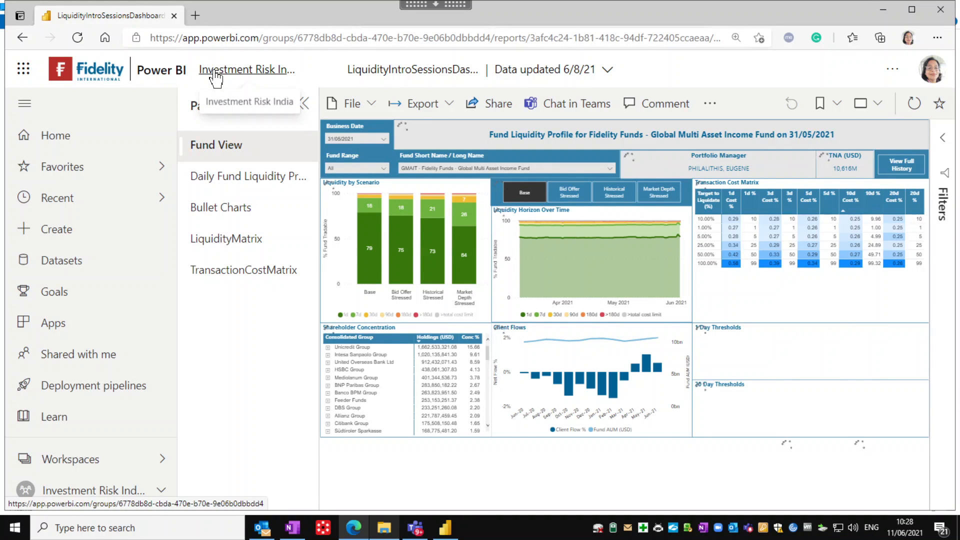
Open the Investment Risk India workspace in a new tab and browse its content list
right_click(219, 70)
left_click(252, 82)
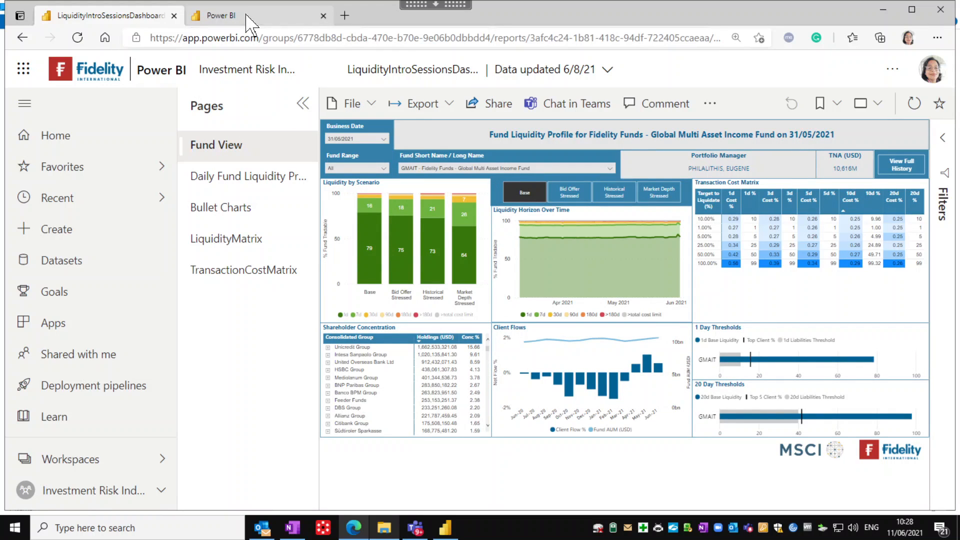
left_click(247, 20)
scroll(354, 325, "down", 1)
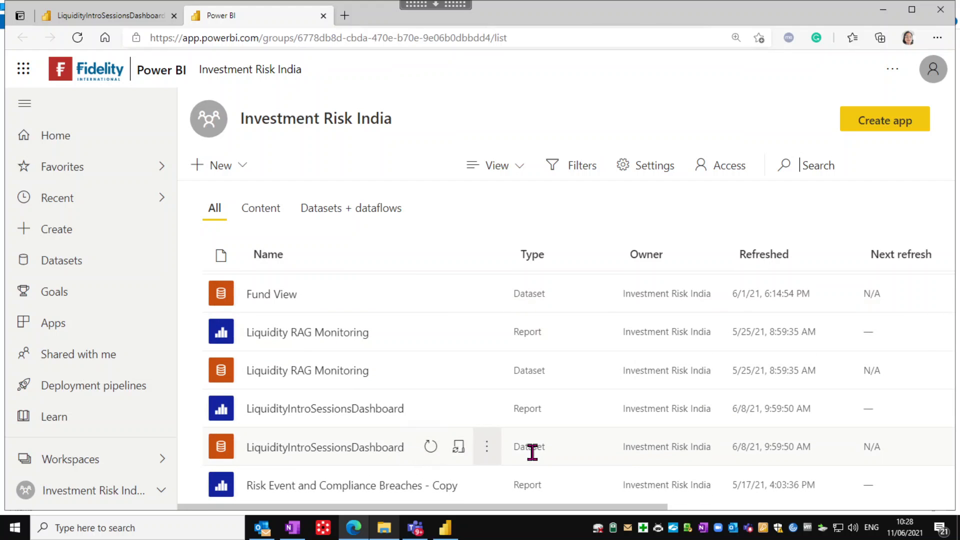
scroll(536, 459, "down", 1)
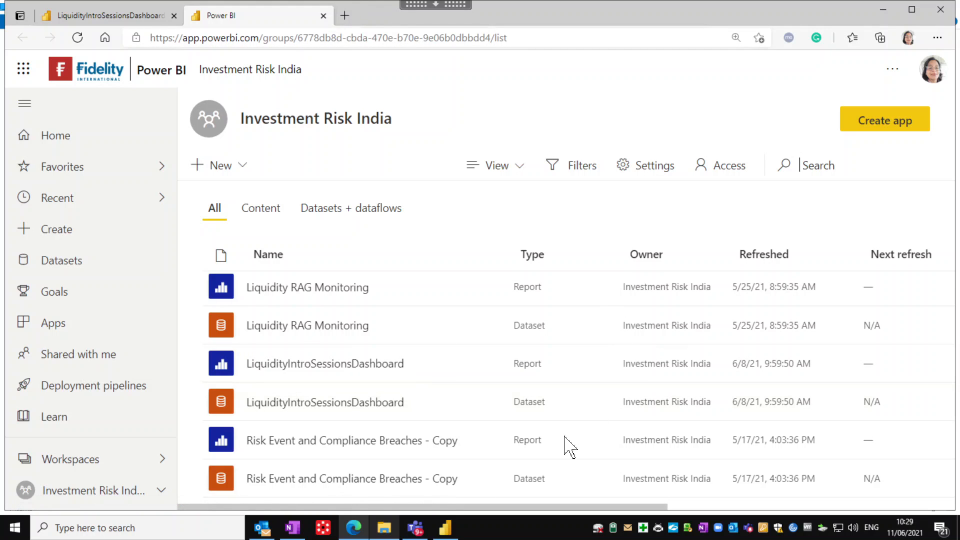
In Get Data, search 'power' and connect with the Power BI datasets source
left_click(446, 526)
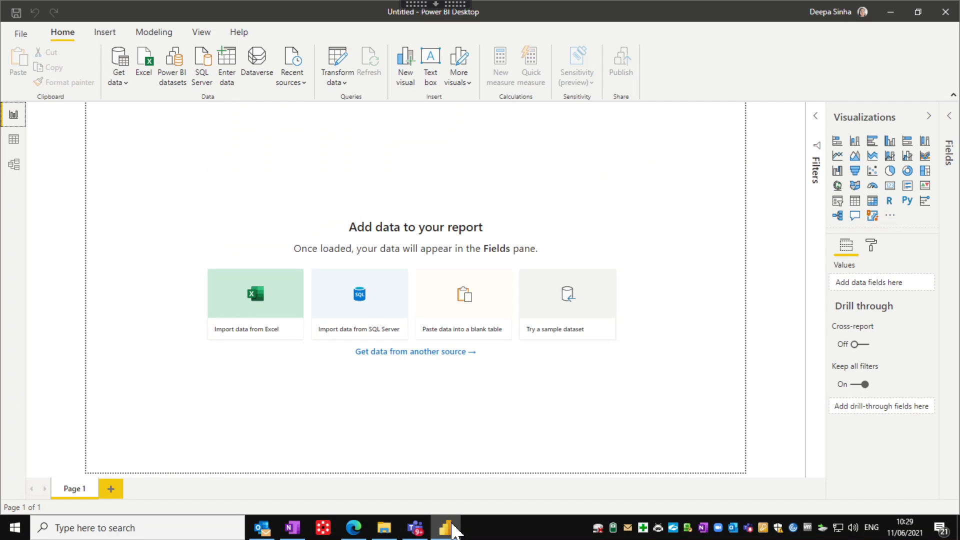
left_click(120, 83)
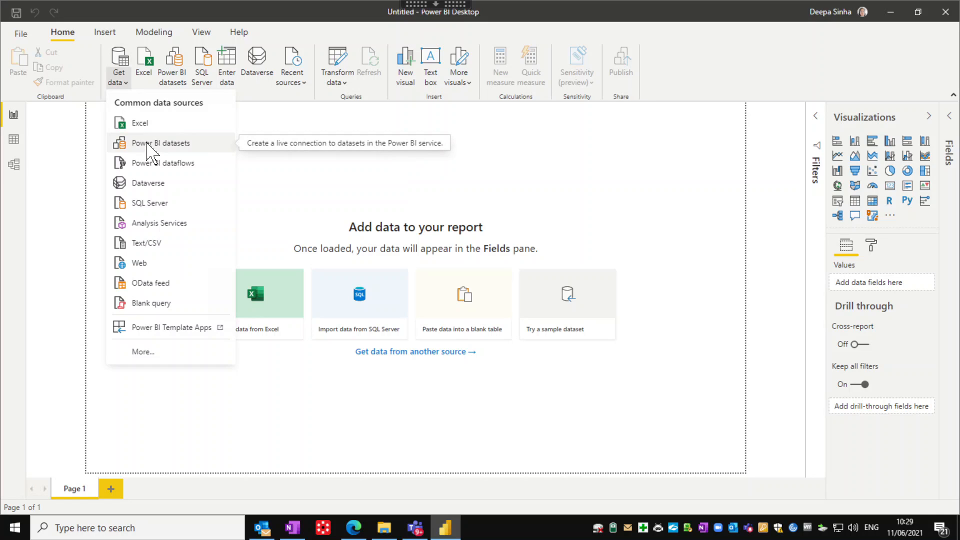
left_click(140, 353)
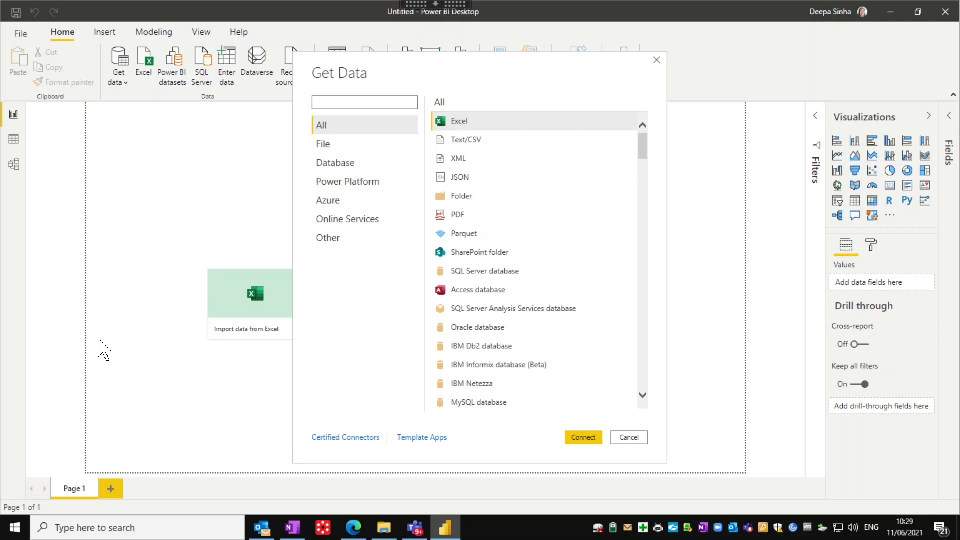
left_click(325, 103)
type("powe")
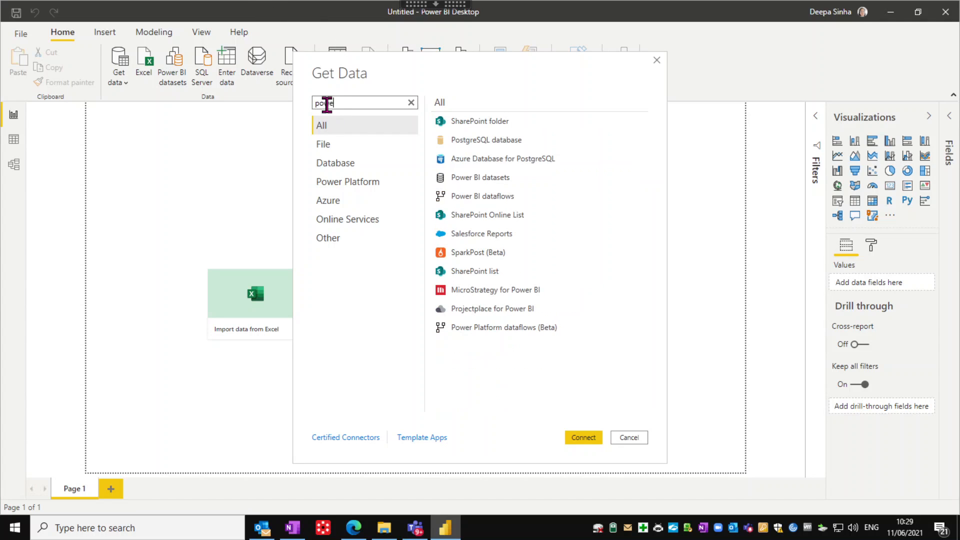
type("r")
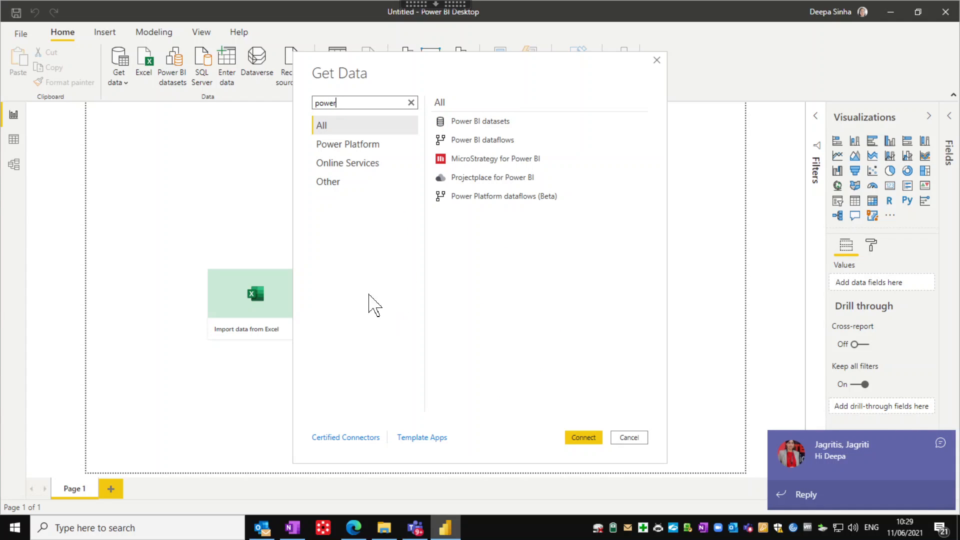
left_click(941, 443)
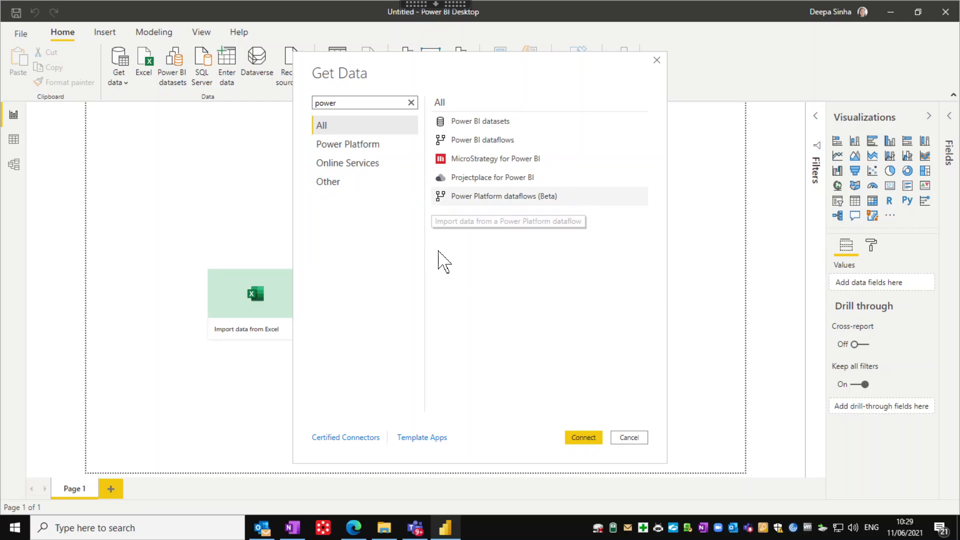
left_click(471, 126)
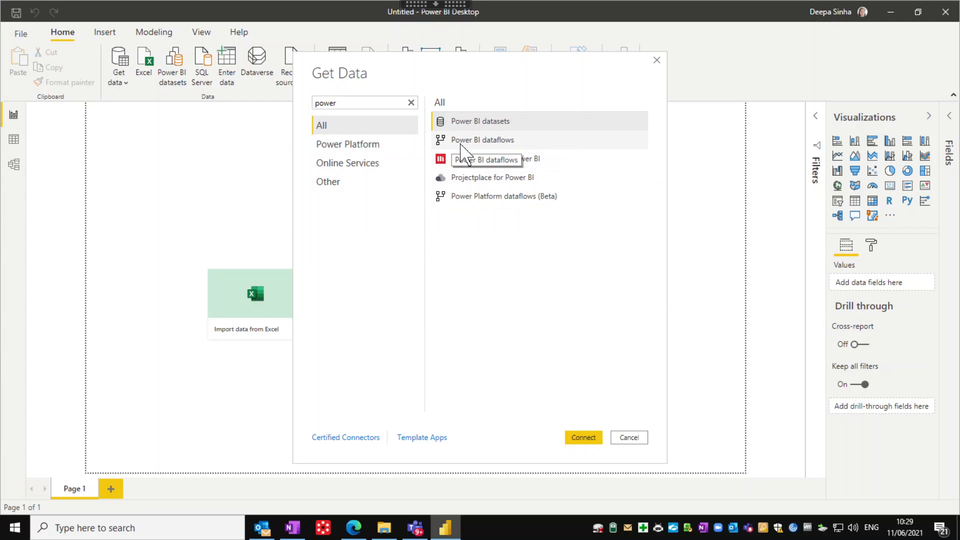
left_click(461, 142)
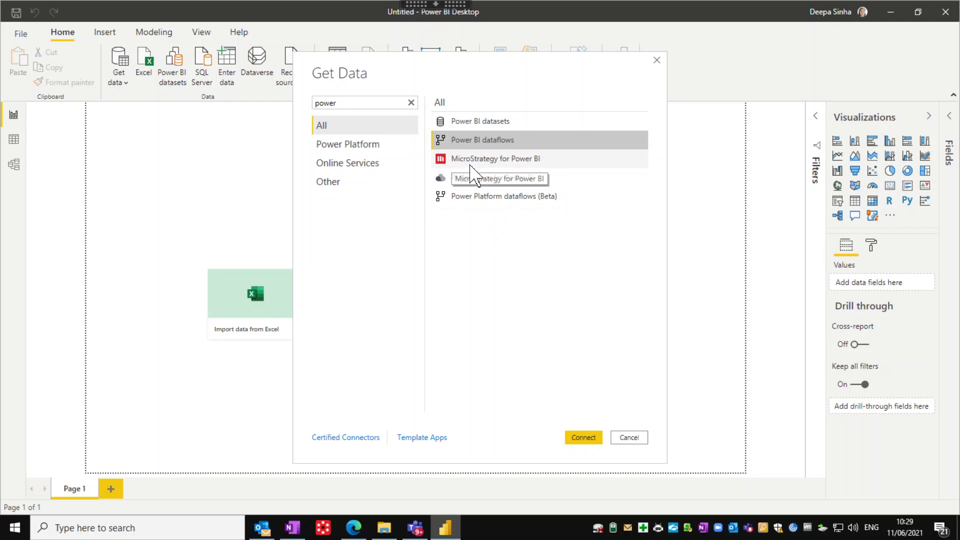
left_click(471, 165)
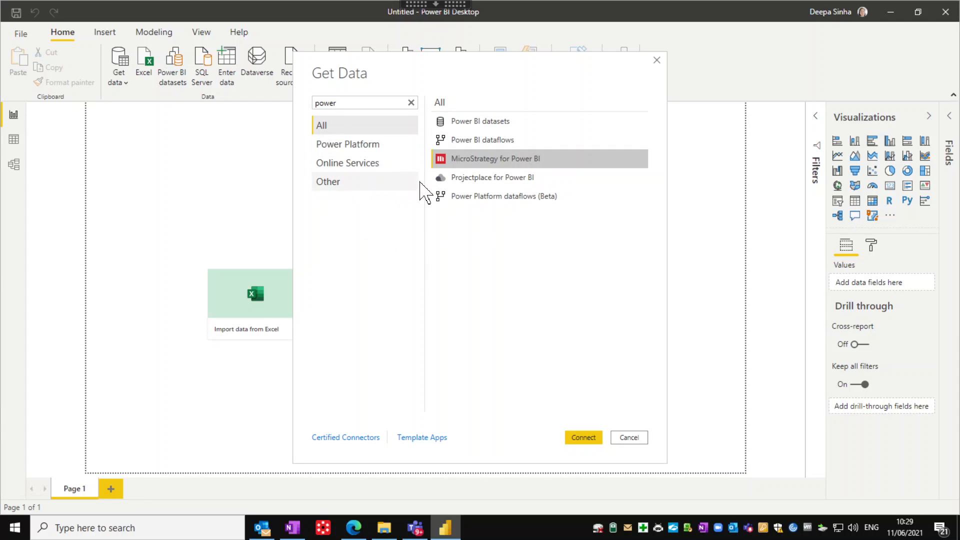
left_click(475, 123)
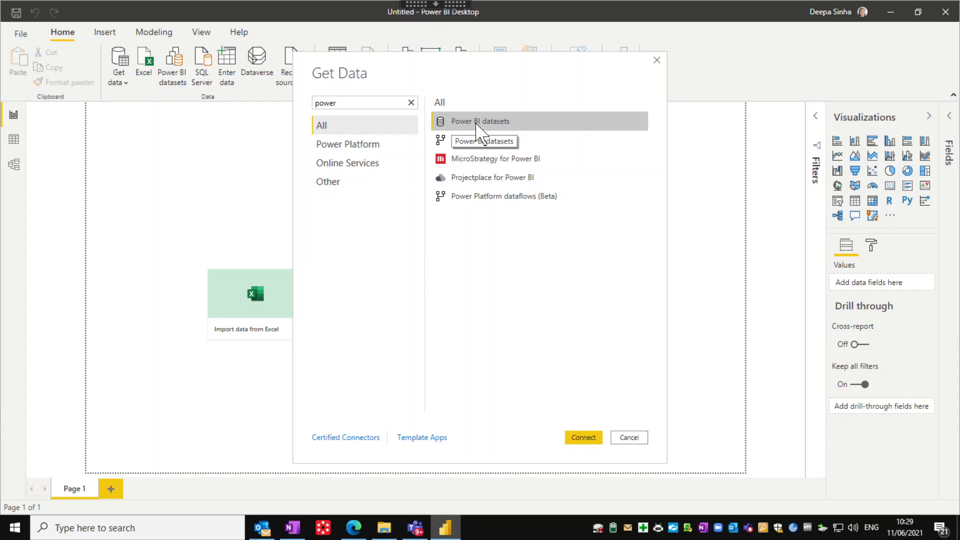
left_click(583, 438)
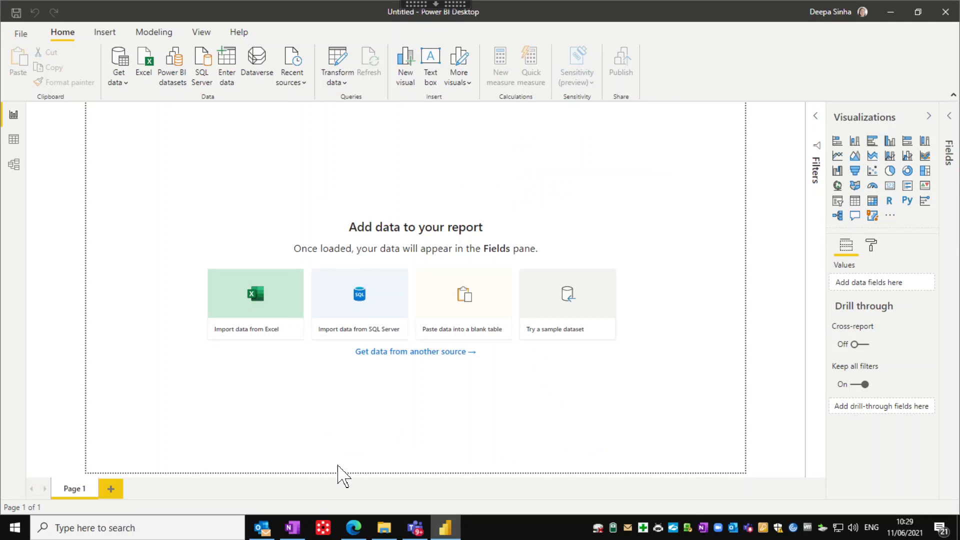
Search 'liquidity', pick LiquidityIntroSessionsDashboard from Investment Risk India, and create the report on it
left_click(353, 527)
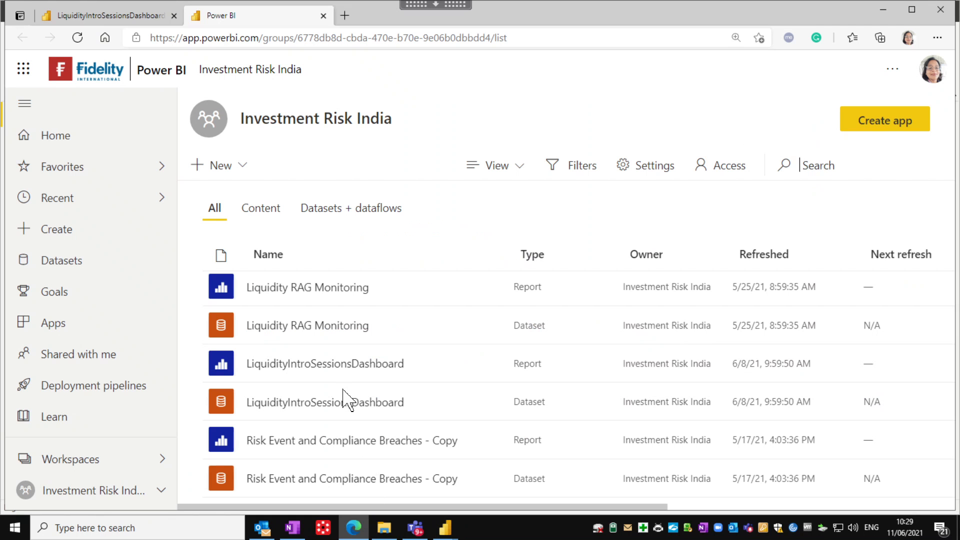
key("alt+Tab")
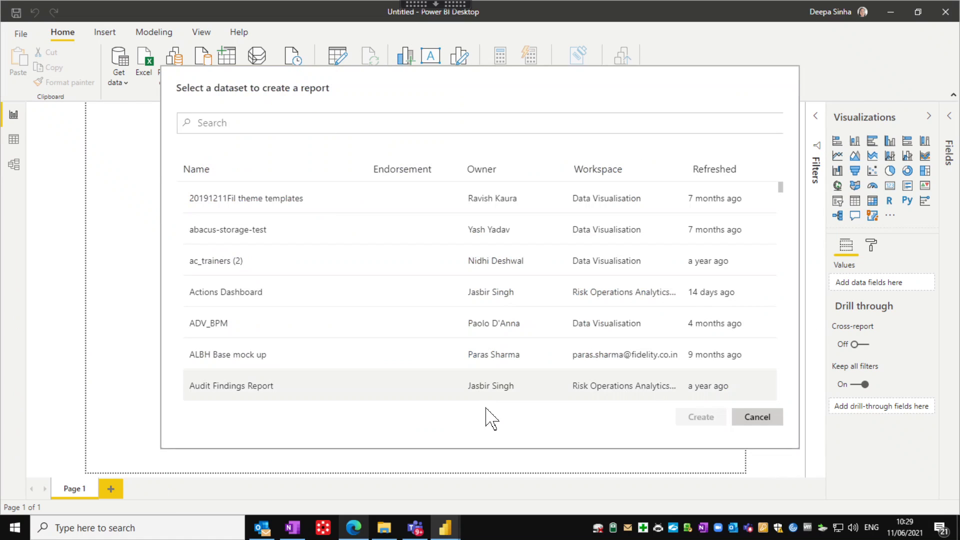
left_click(219, 122)
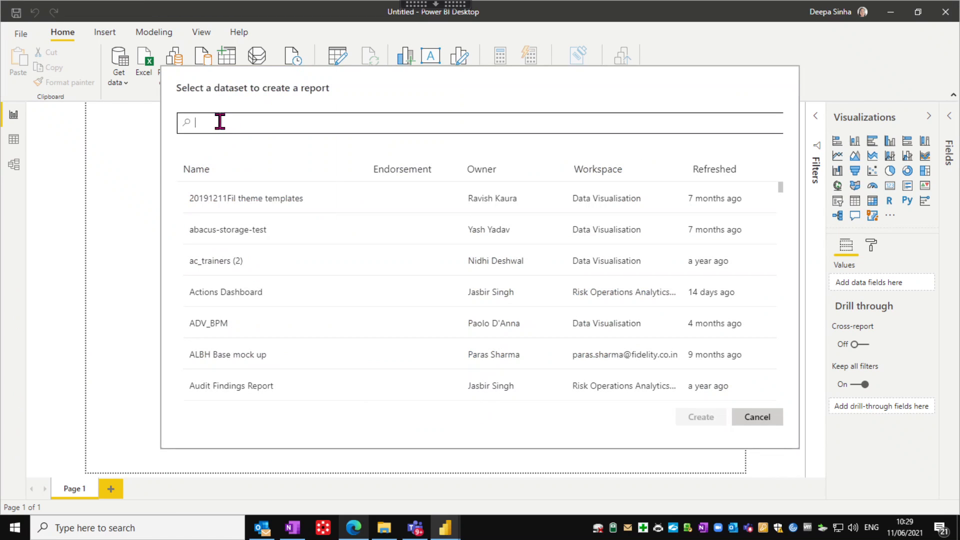
type("liqu")
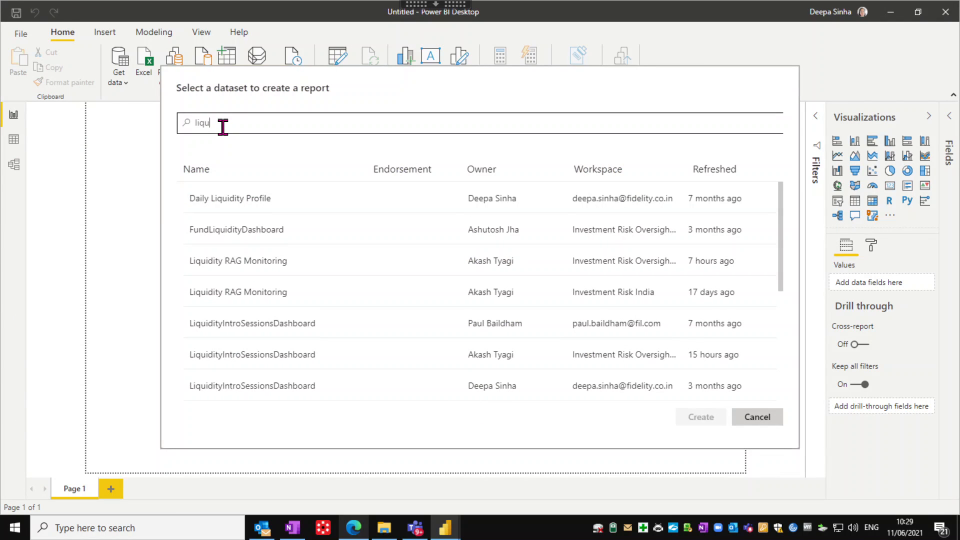
type("idity")
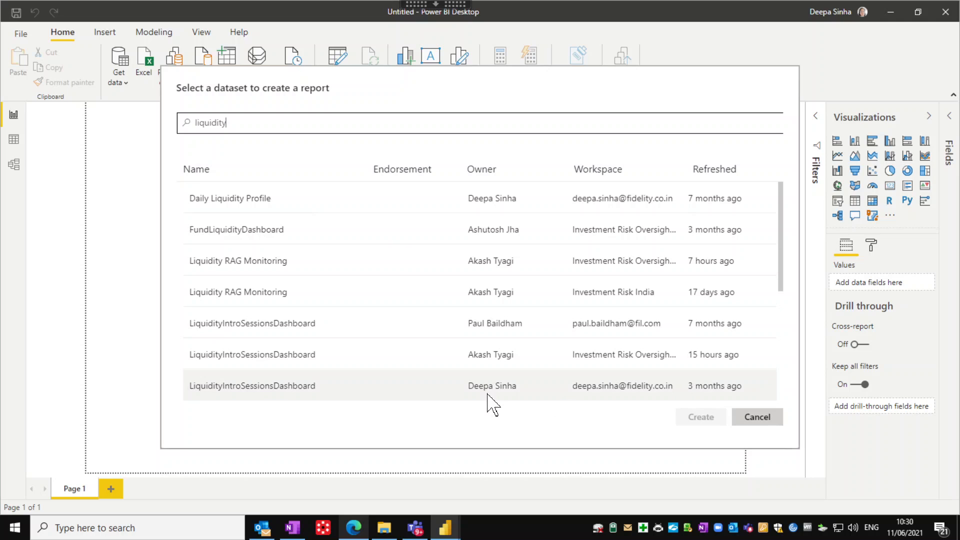
scroll(487, 394, "down", 2)
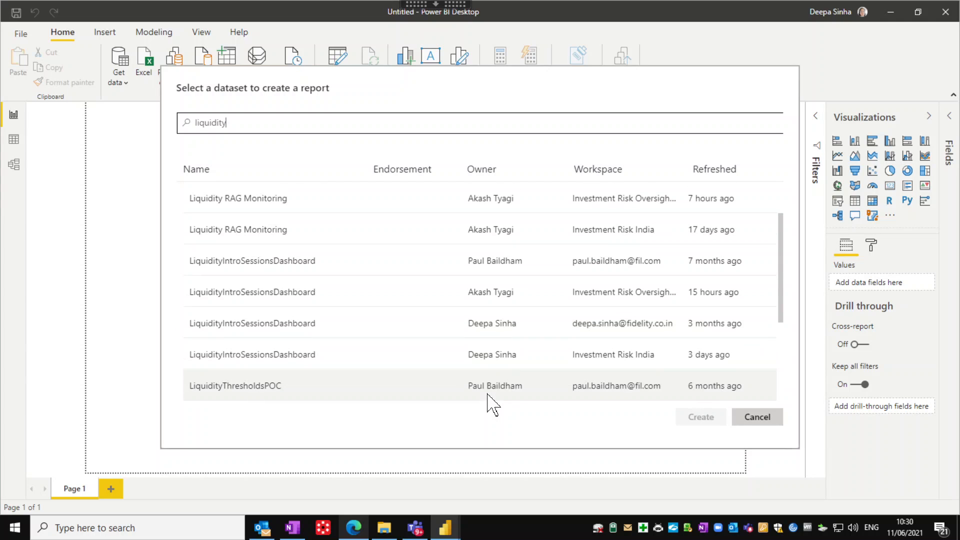
left_click(625, 356)
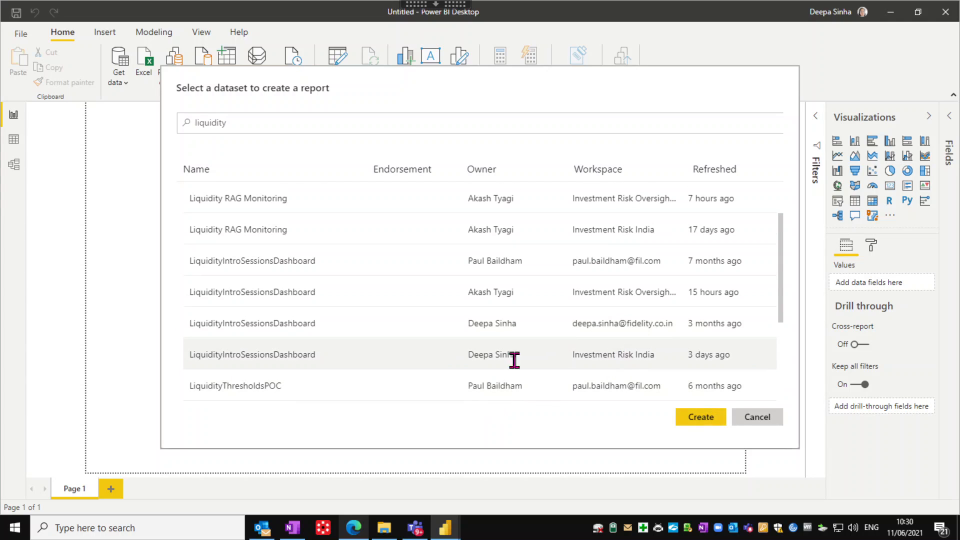
left_click(693, 421)
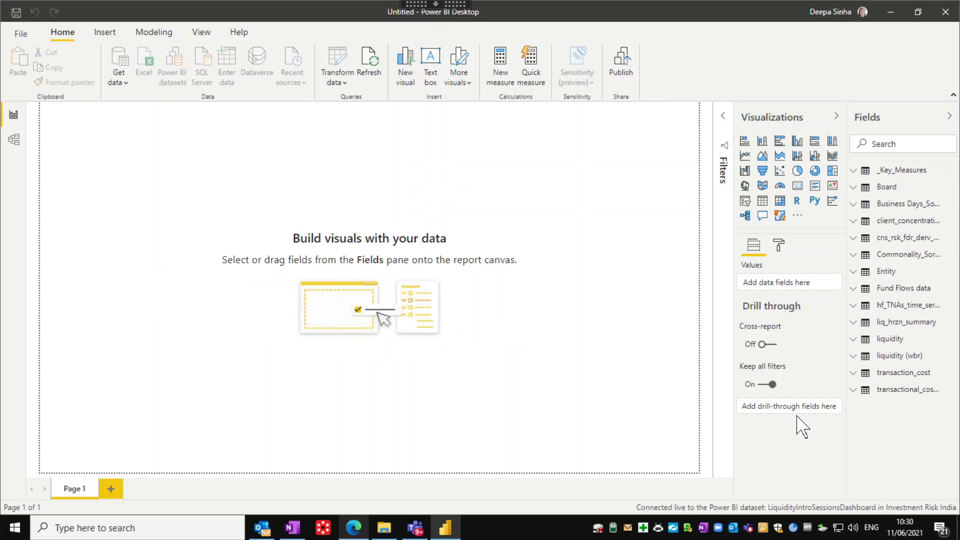
Switch to Model view and upgrade to the new model view layout
left_click(12, 142)
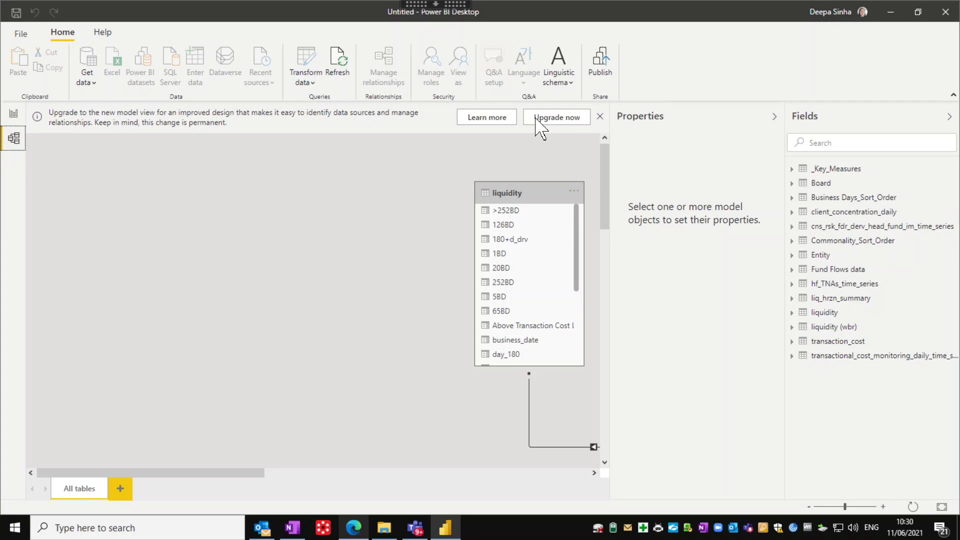
left_click(536, 119)
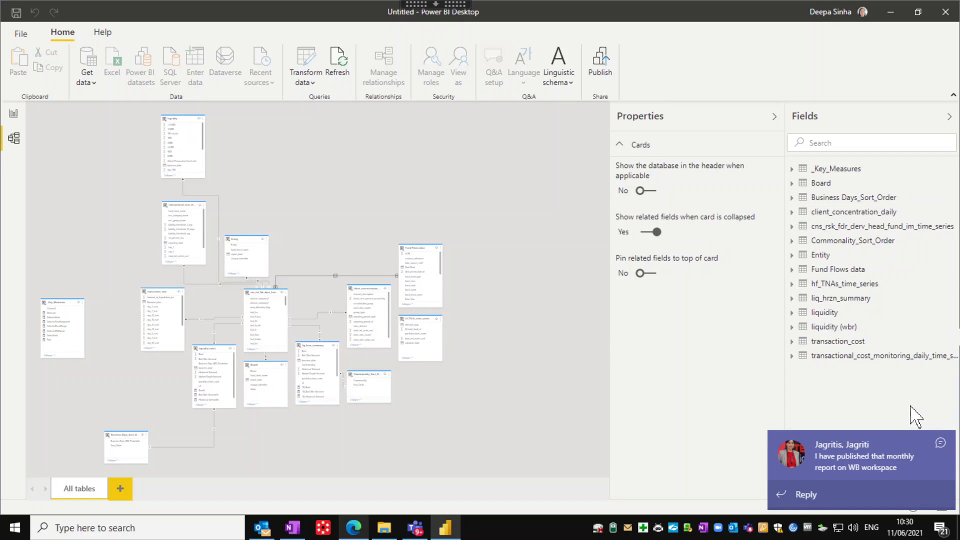
Reply 'thanks' to the colleague's Teams chat message and minimise the chat
left_click(838, 467)
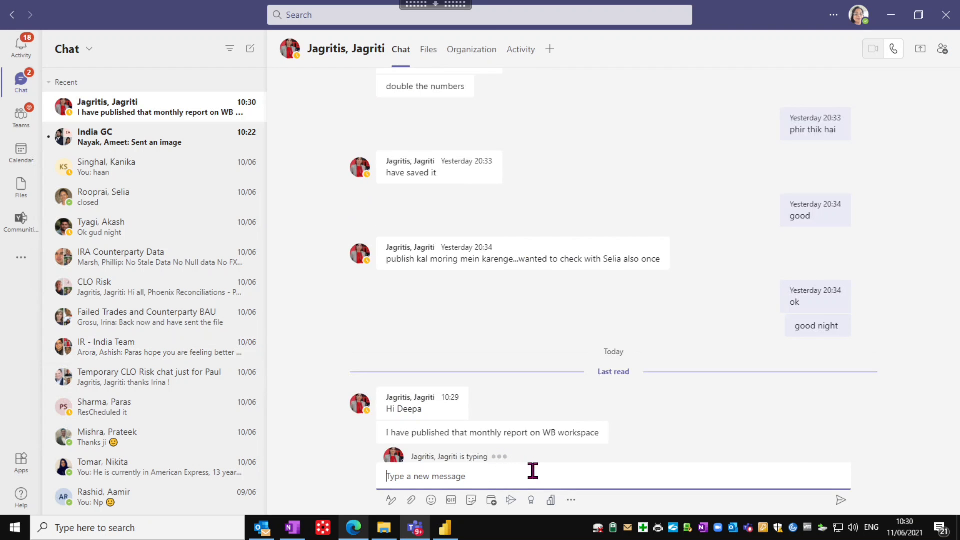
type("th")
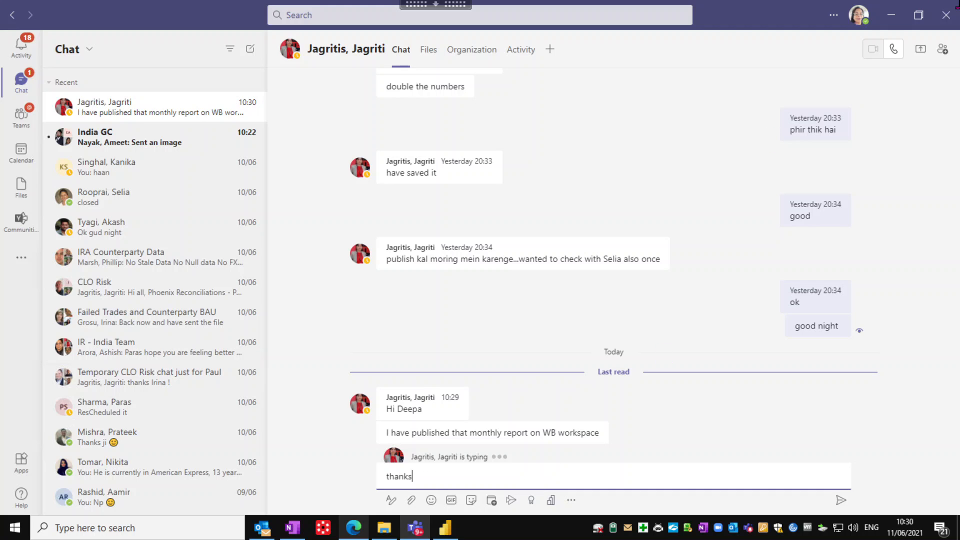
type("anks")
key("Return")
left_click(892, 15)
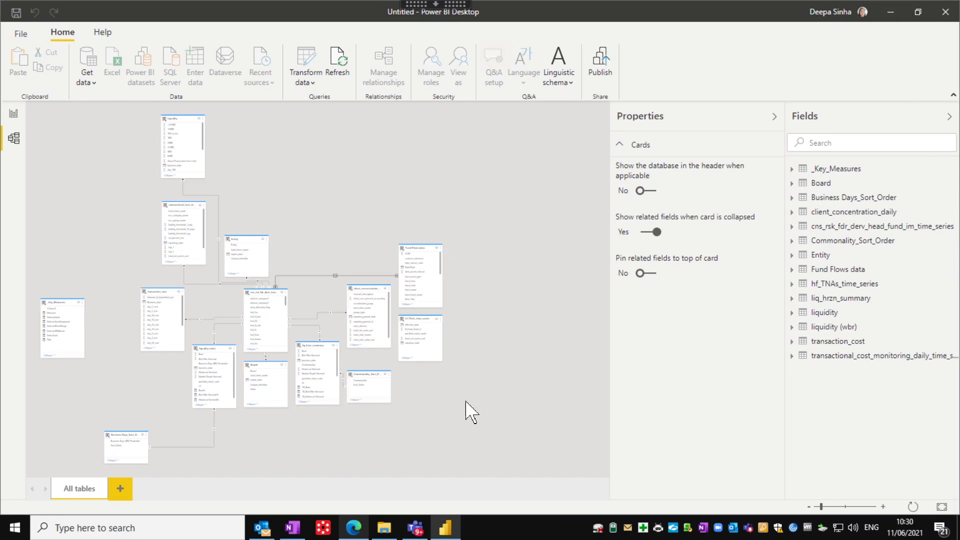
Collapse the Properties pane and minimise the remote Citrix session
left_click(775, 123)
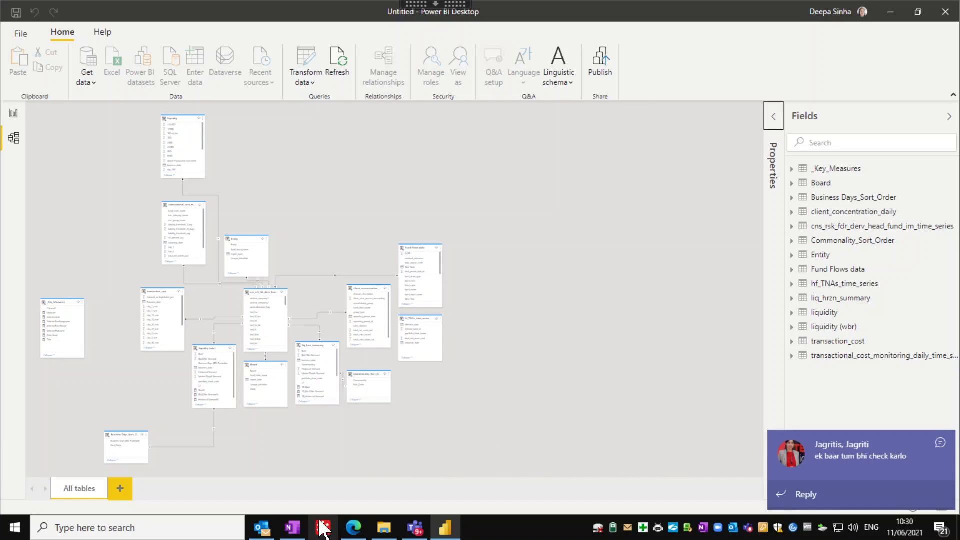
left_click(433, 5)
left_click(318, 30)
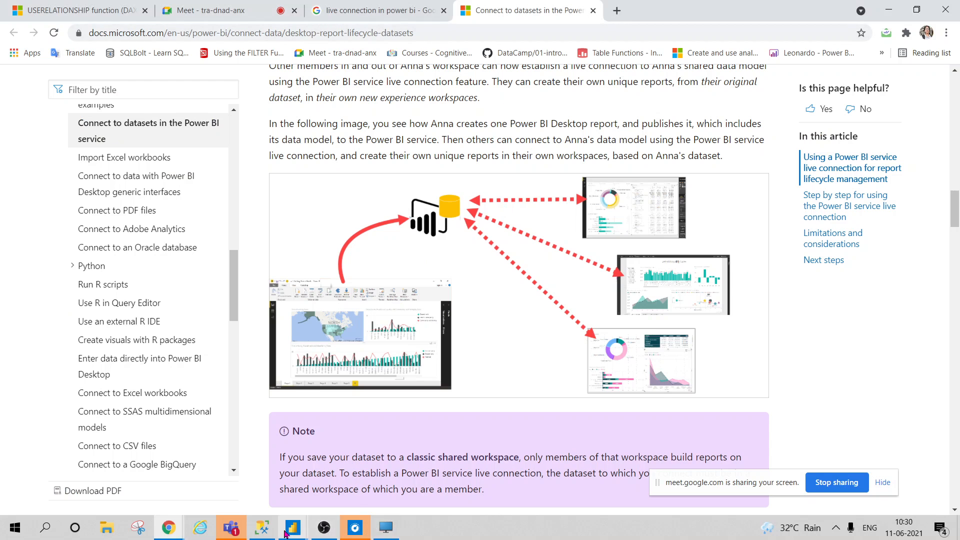
Bring the local Dax_training report forward and show its model diagram
mouse_move(286, 533)
left_click(91, 444)
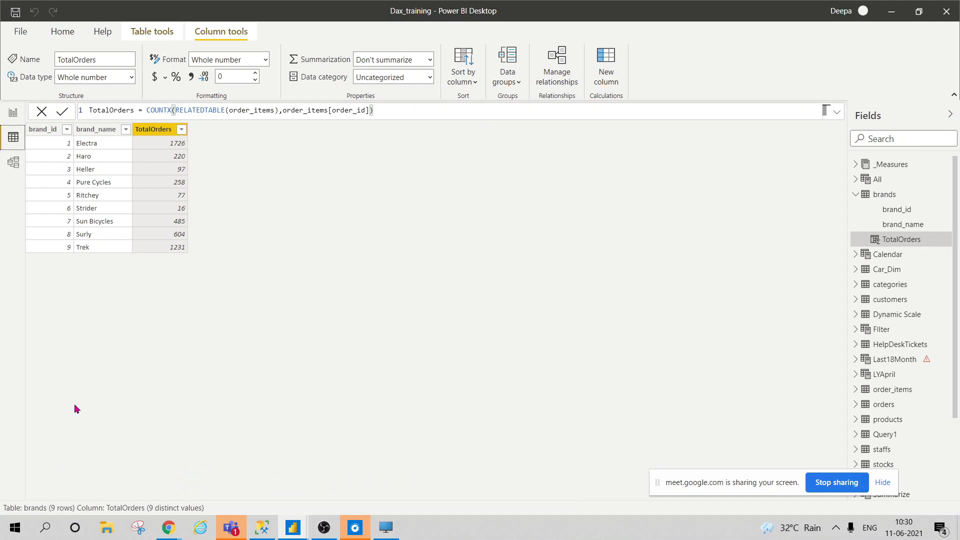
left_click(13, 163)
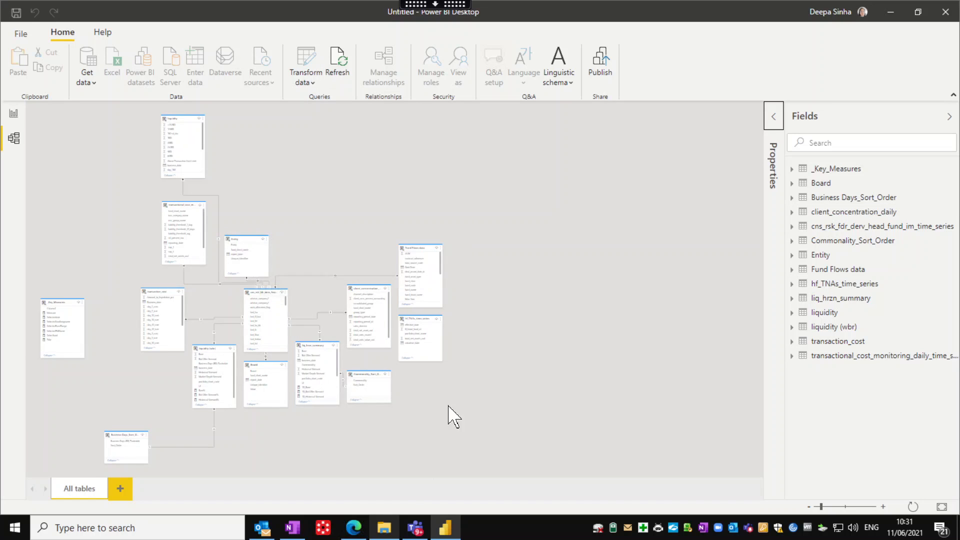
Zoom into the model diagram and expand the Properties pane to reveal the card settings
left_click(834, 507)
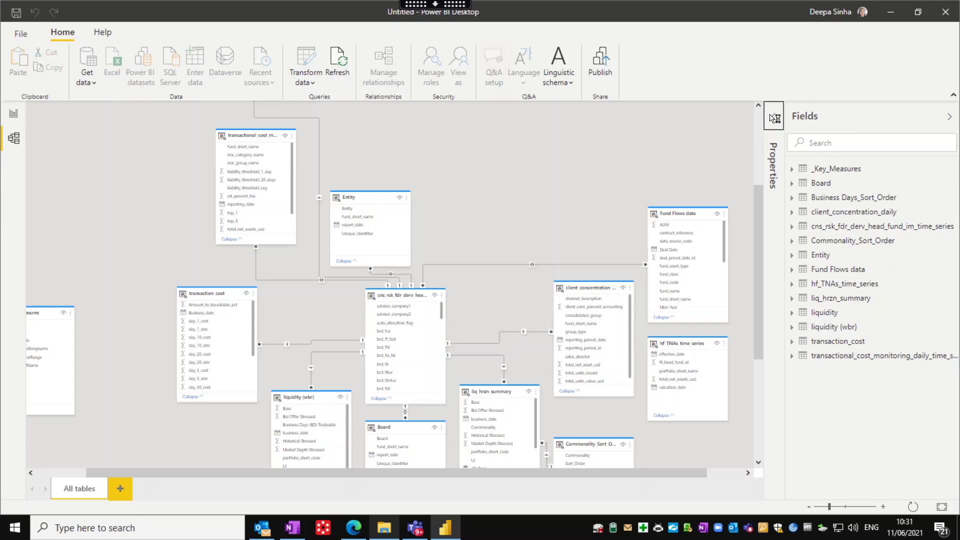
left_click(775, 119)
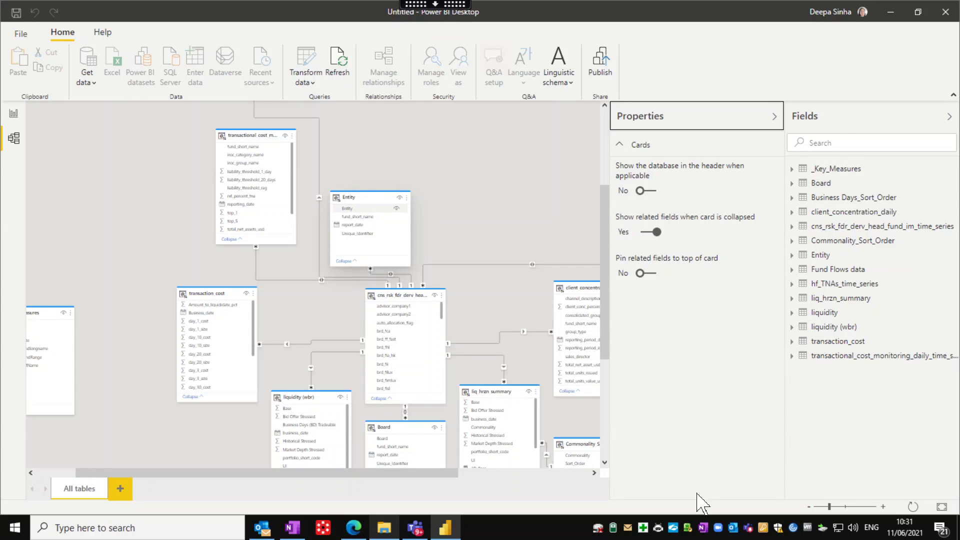
left_click(842, 507)
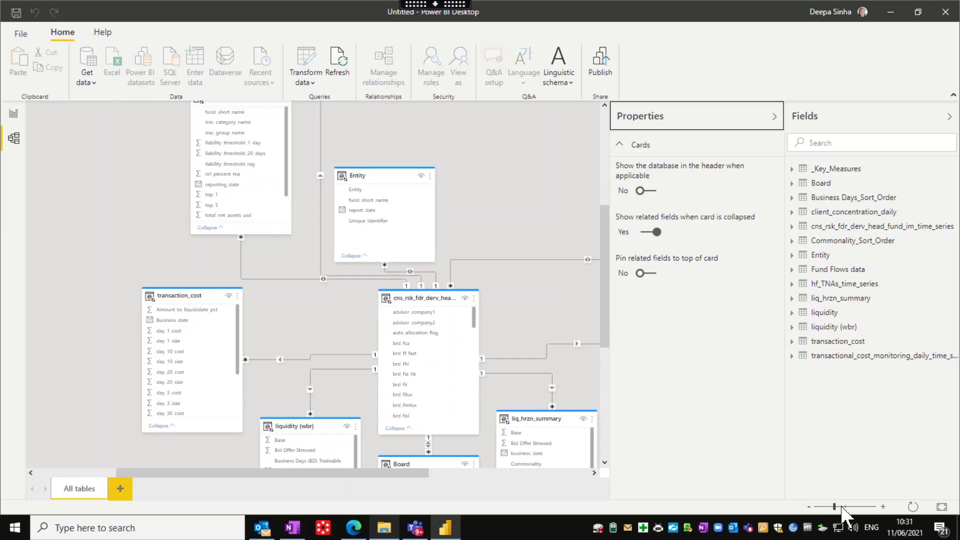
left_click(843, 508)
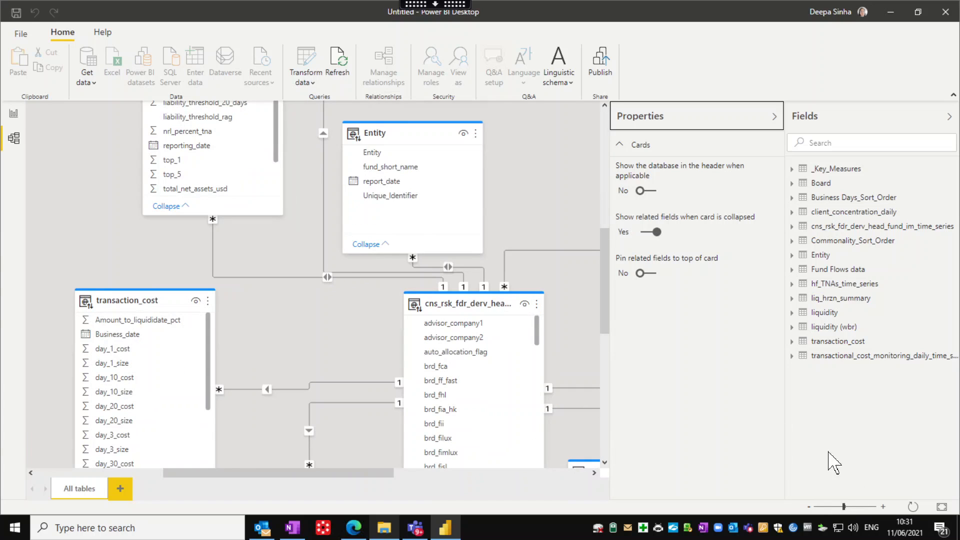
mouse_move(353, 138)
left_click(650, 191)
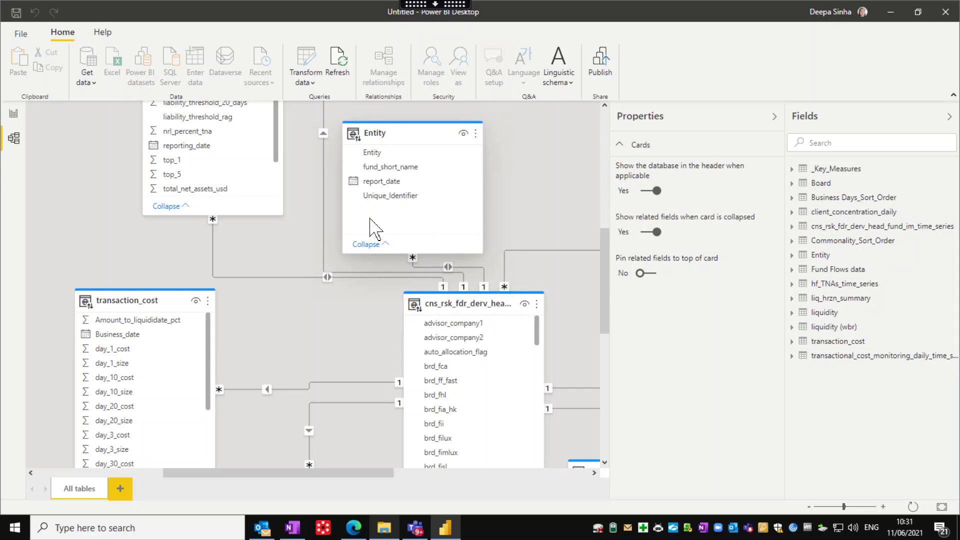
scroll(378, 233, "up", 1)
scroll(386, 240, "up", 2)
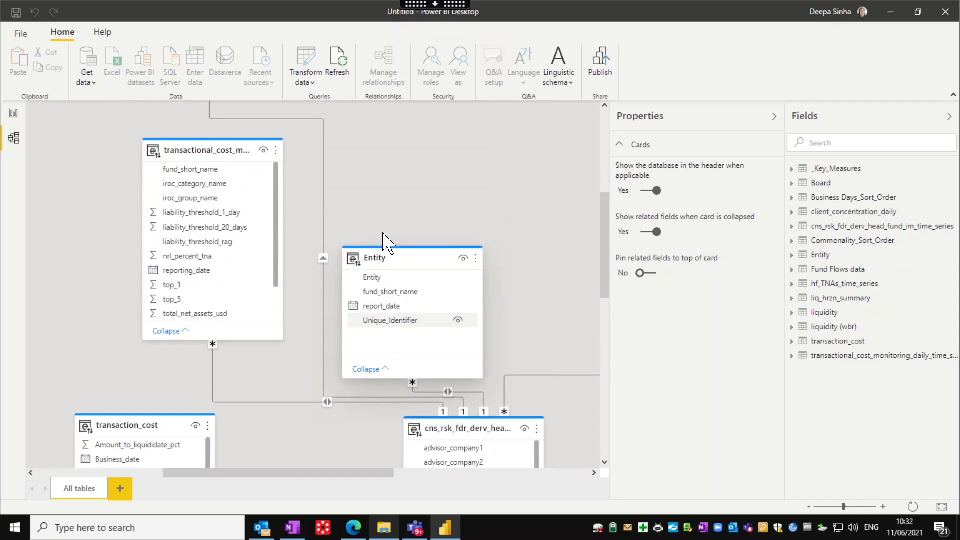
scroll(216, 195, "up", 1)
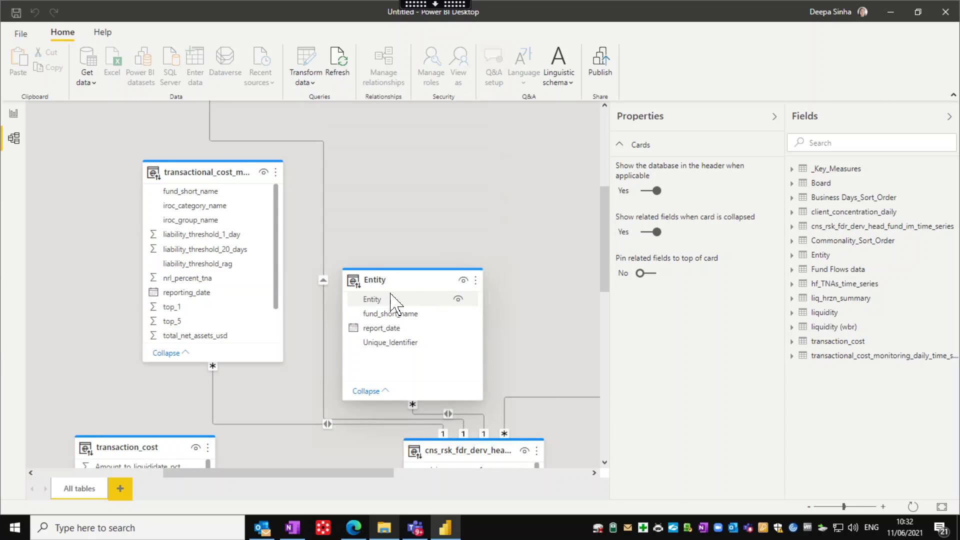
scroll(579, 392, "down", 1)
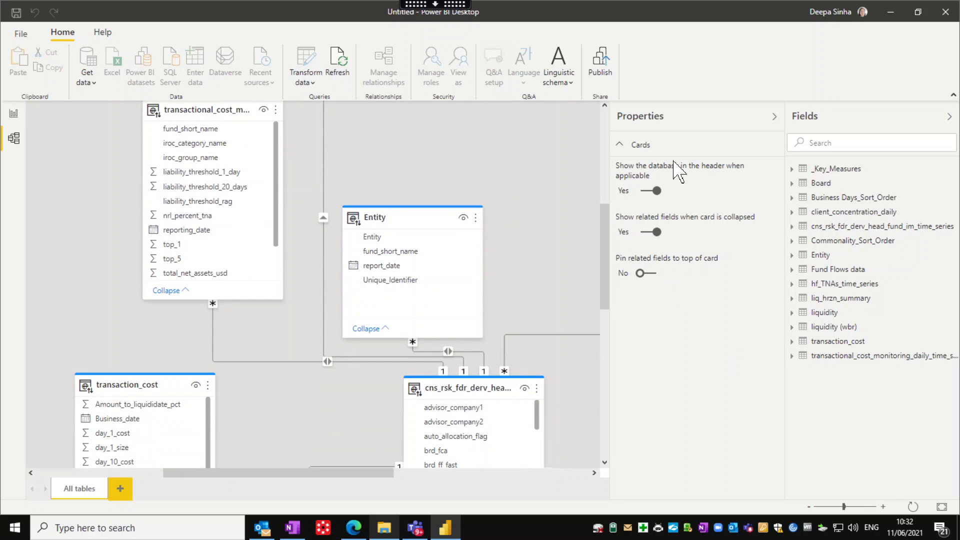
scroll(431, 401, "down", 1)
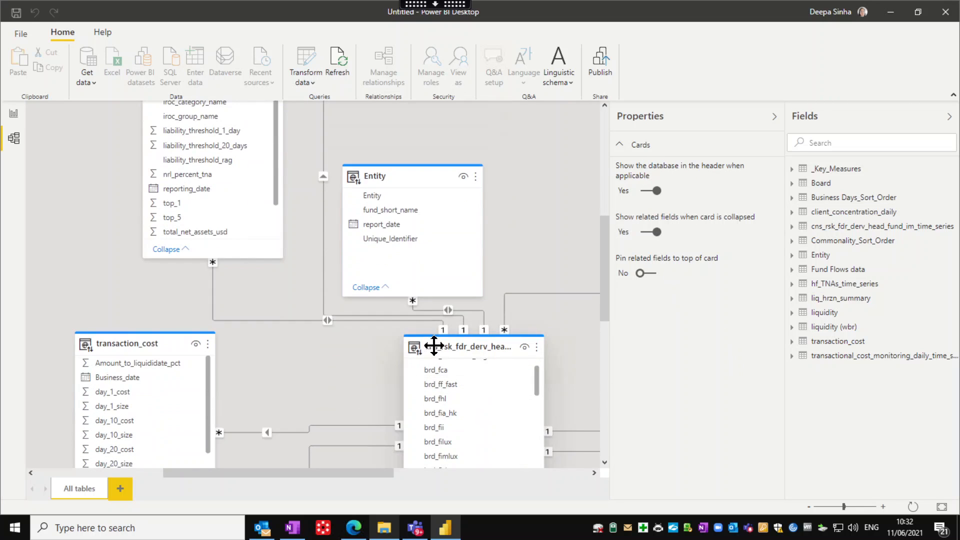
mouse_move(433, 346)
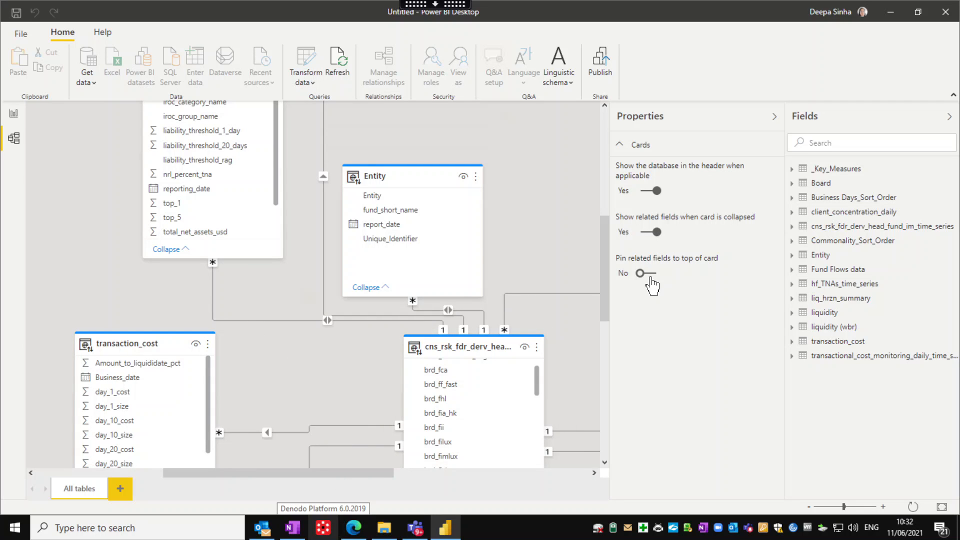
Leave the Citrix remote session for the local desktop and switch to the Google Meet tab
left_click(422, 5)
left_click(312, 19)
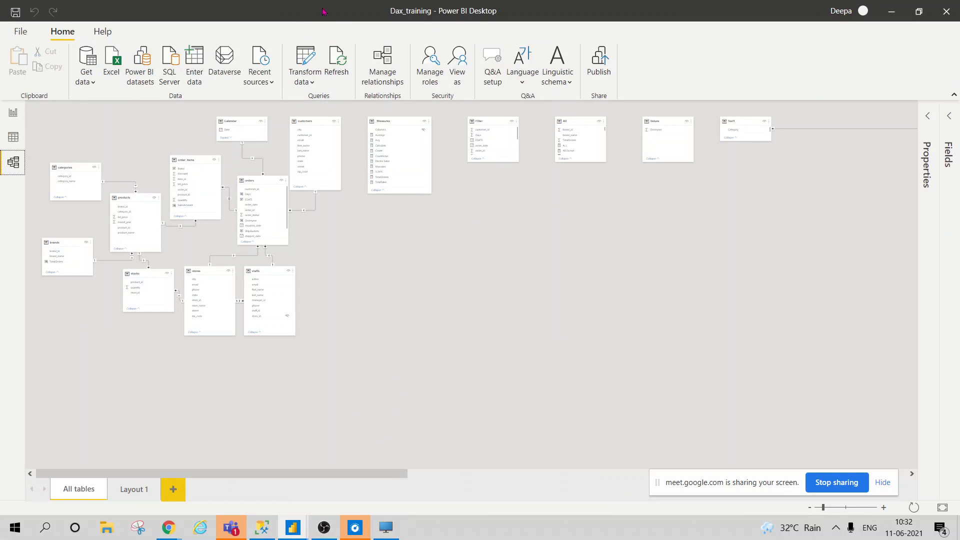
mouse_move(169, 526)
left_click(113, 470)
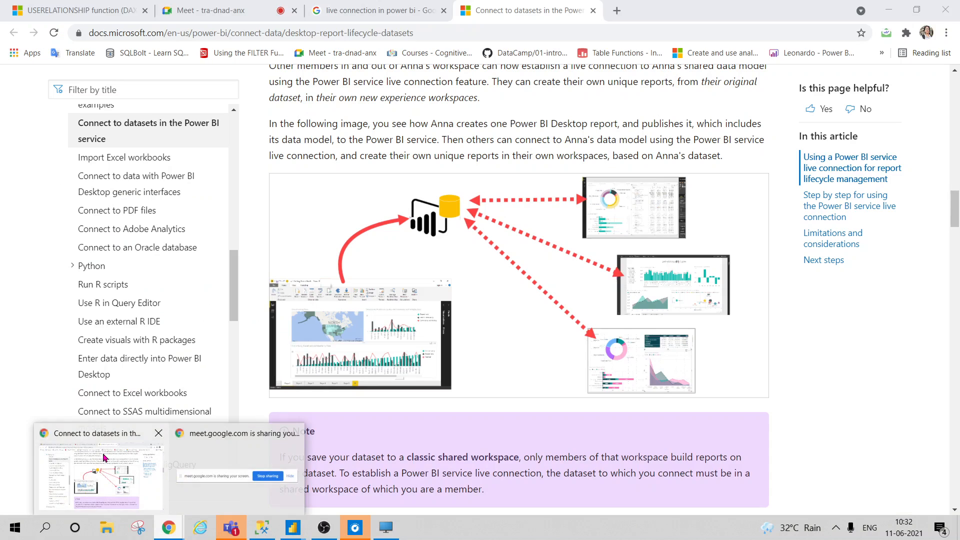
left_click(186, 5)
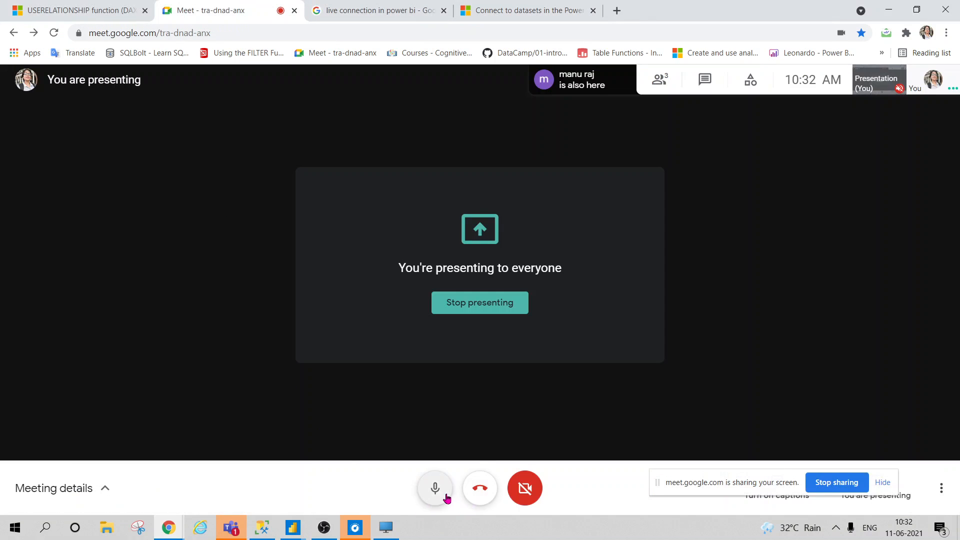
Unmute the microphone in Meet, dismiss the presenting notification and return to remote Power BI Desktop
mouse_move(264, 530)
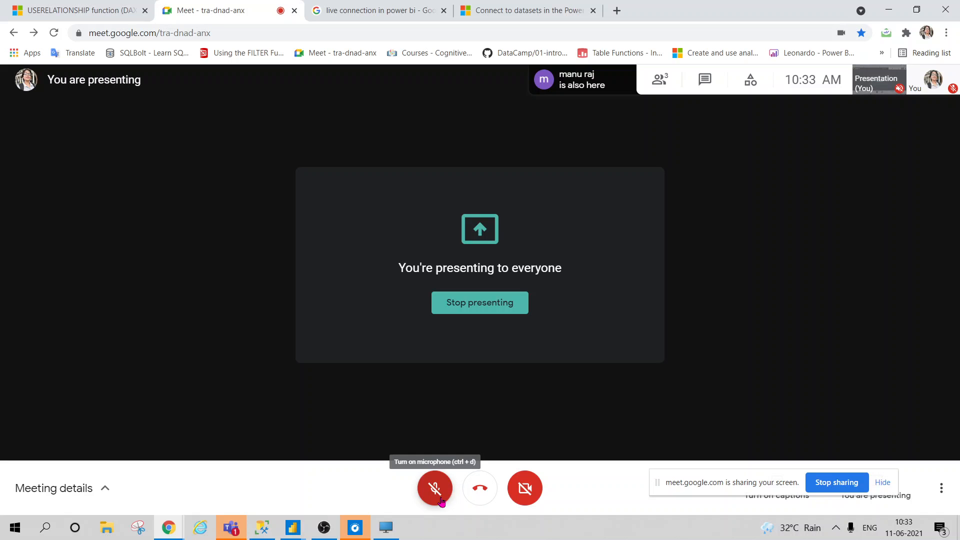
left_click(440, 495)
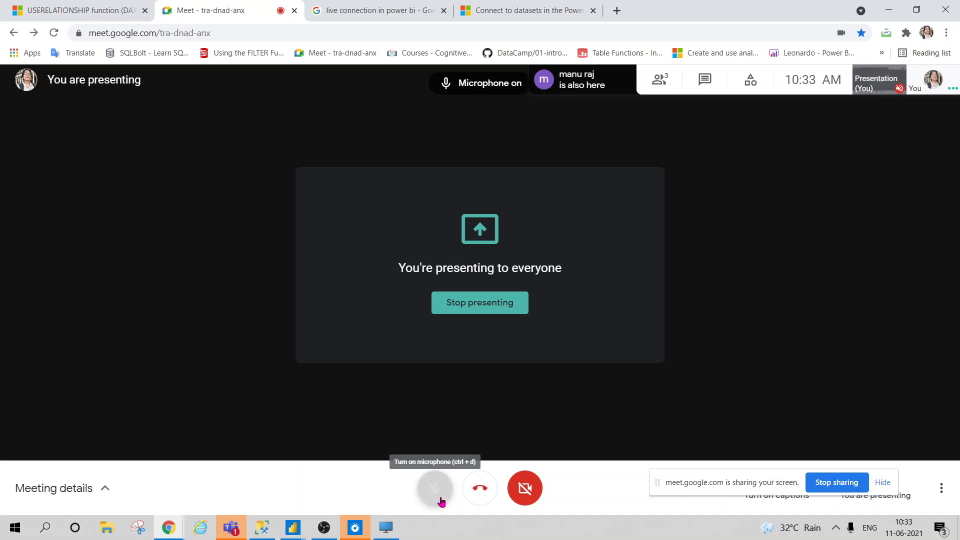
left_click(367, 16)
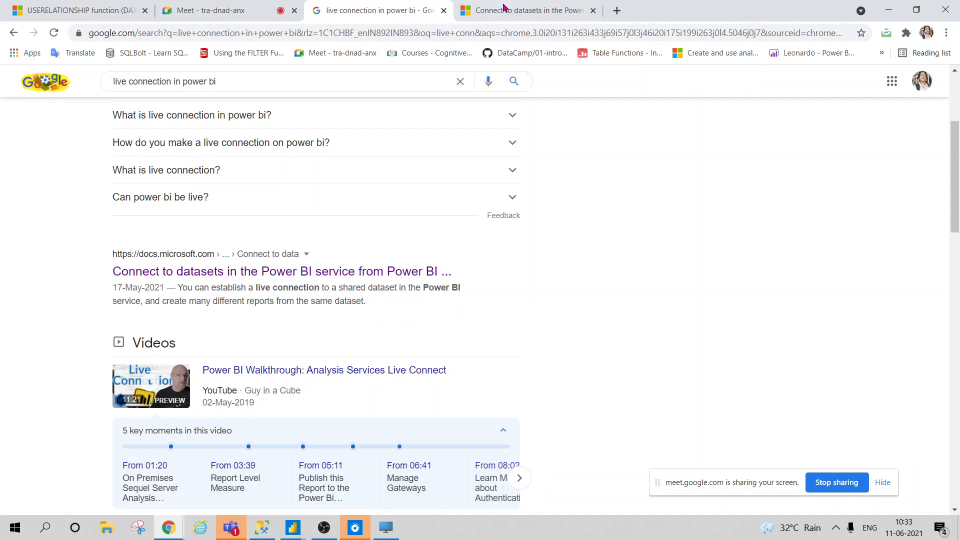
left_click(511, 10)
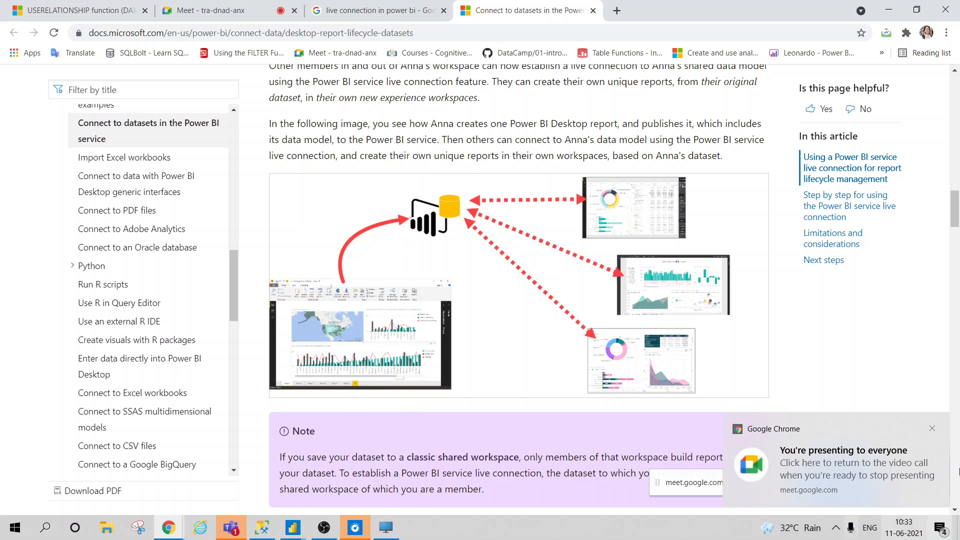
left_click(932, 429)
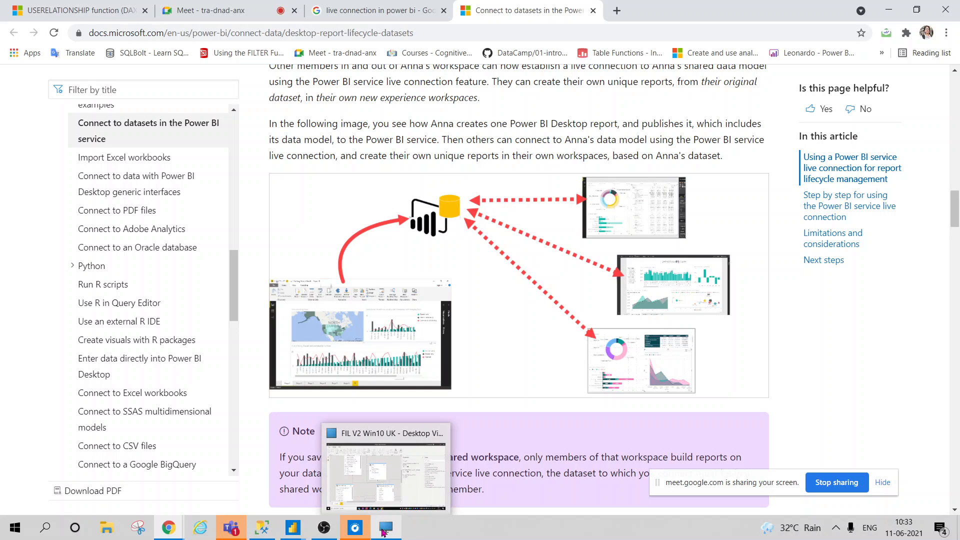
left_click(385, 530)
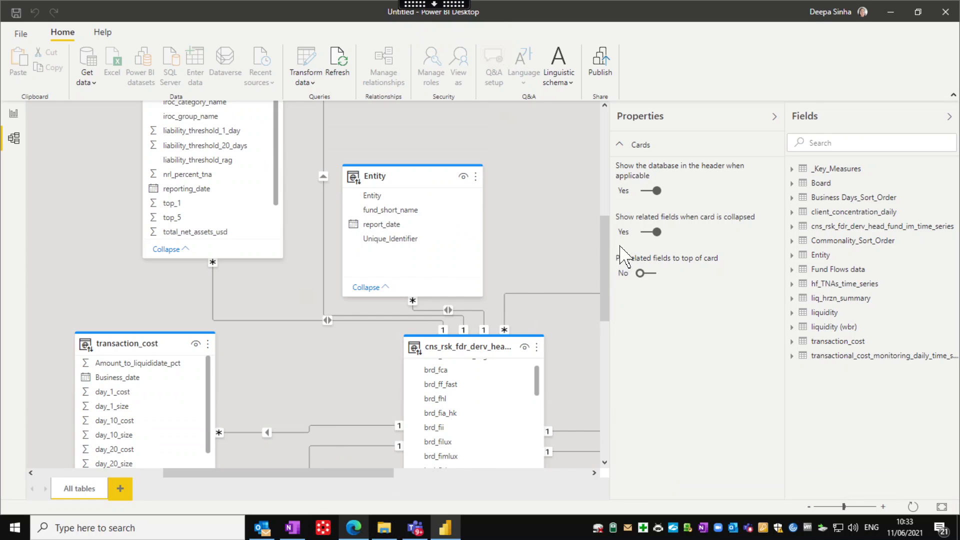
Set 'Pin related fields to top of card' to Yes in the Cards properties
left_click(656, 275)
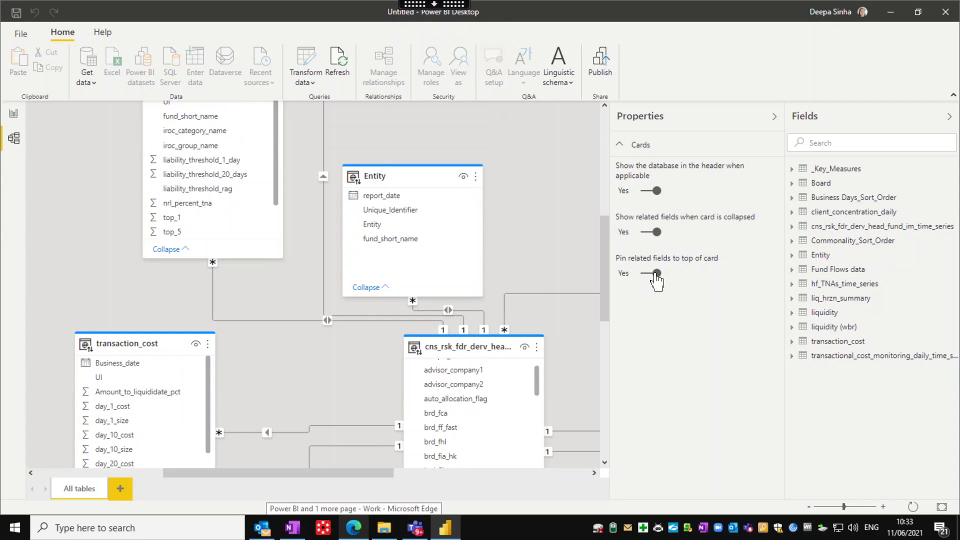
scroll(461, 384, "down", 5)
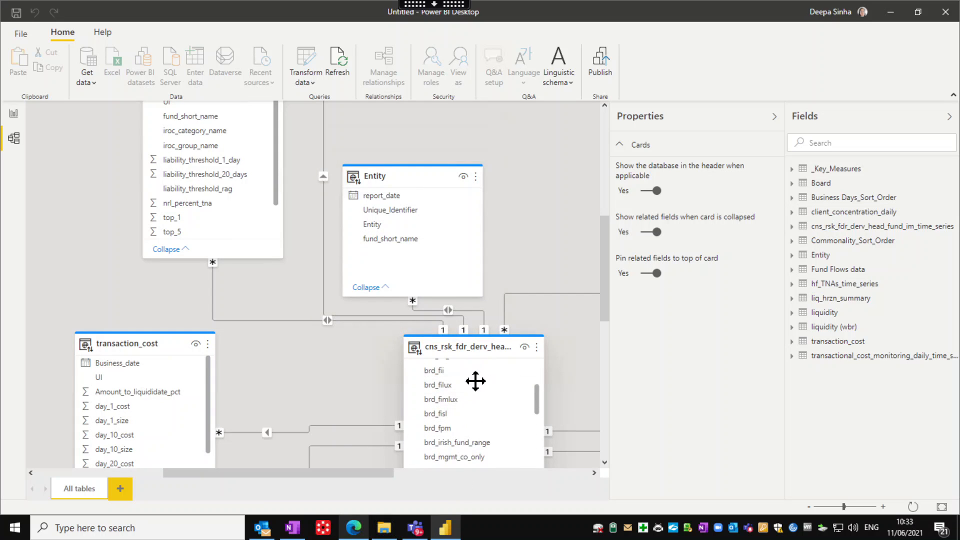
scroll(471, 381, "down", 5)
left_click(774, 117)
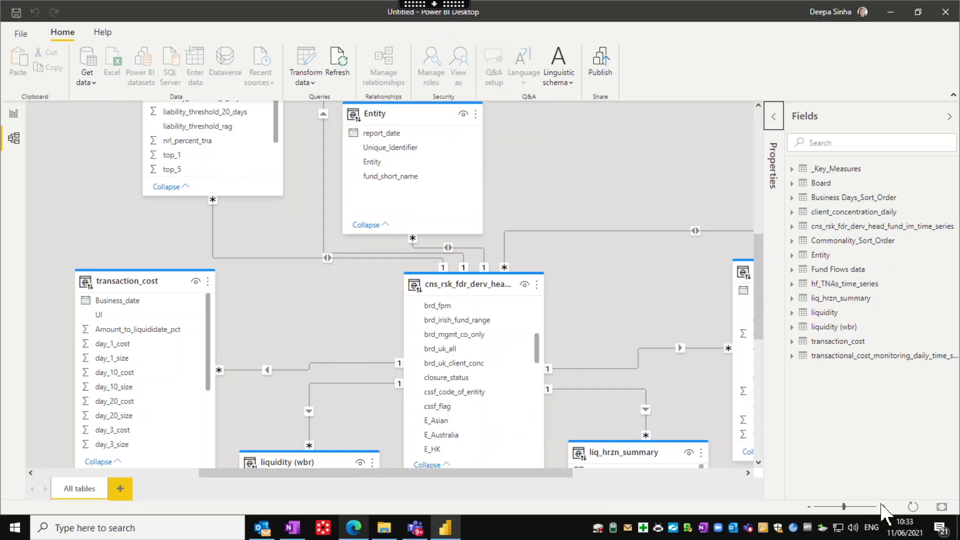
Fit the model diagram to the page, then zoom in two steps
left_click(913, 507)
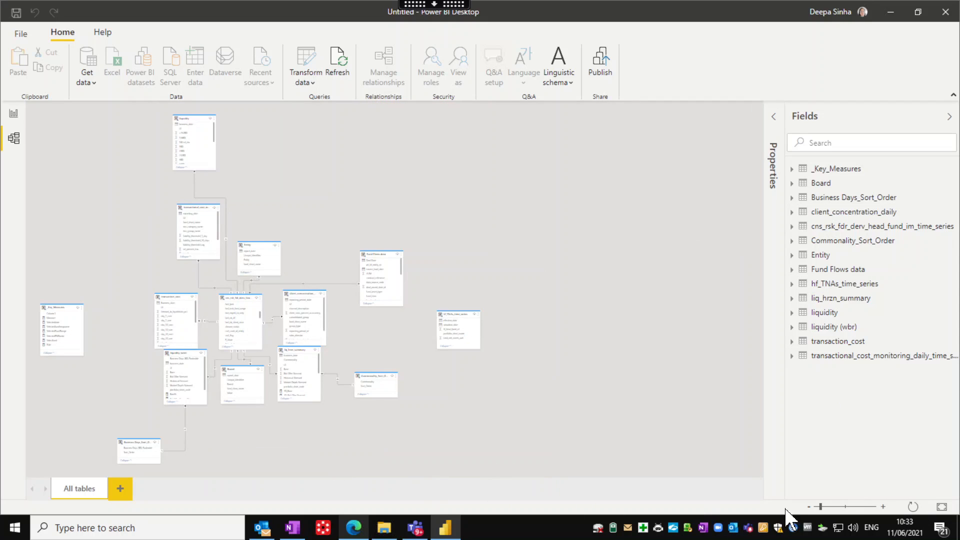
left_click(829, 507)
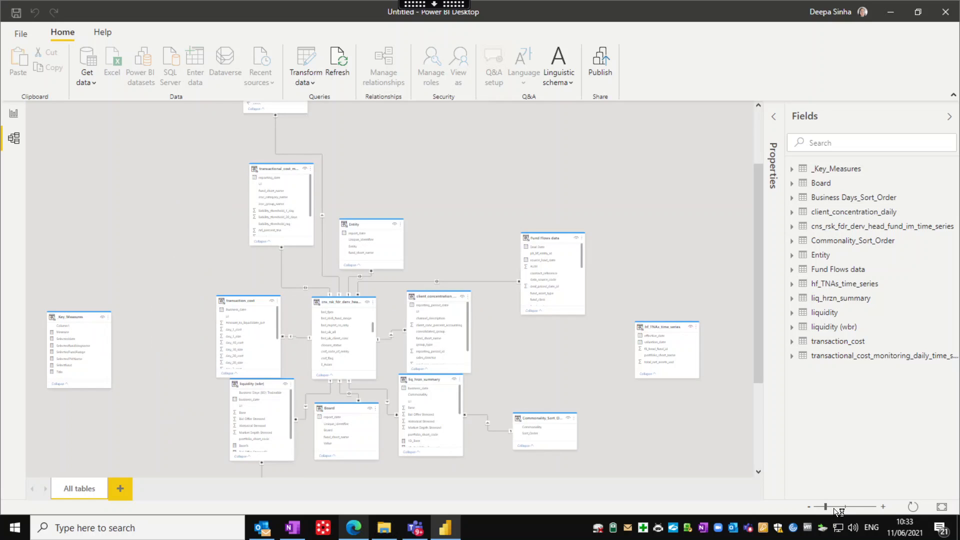
left_click(835, 507)
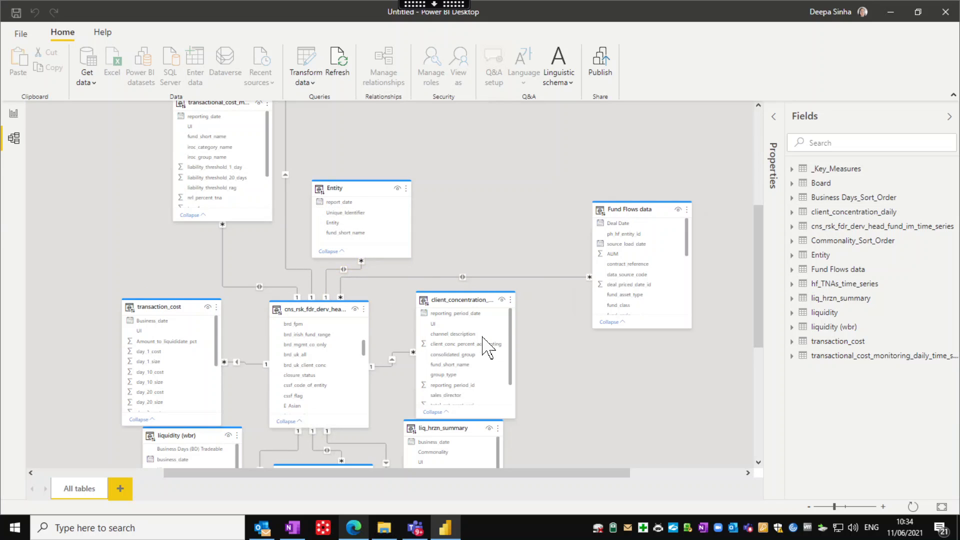
mouse_move(457, 301)
Show the Entity table's General properties in the Properties pane
left_click(774, 120)
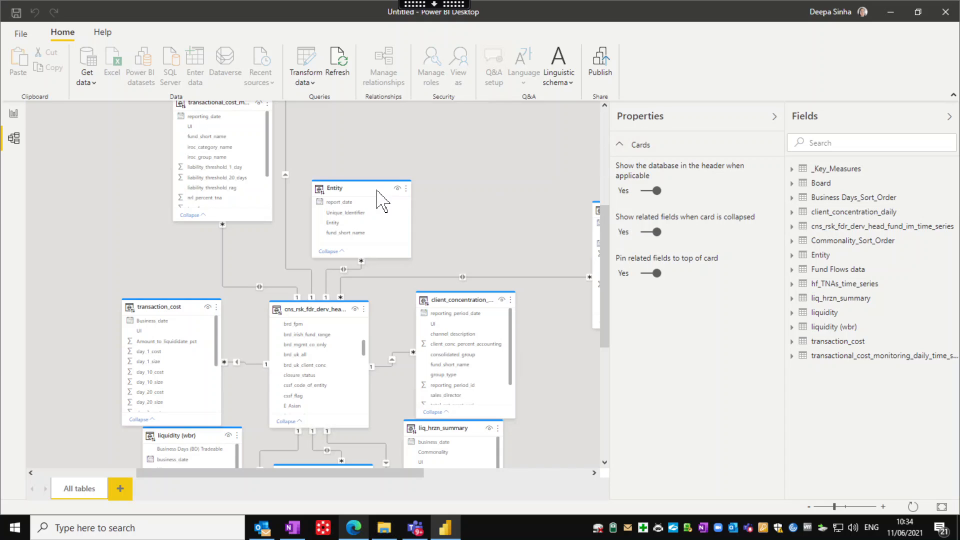
left_click(338, 186)
left_click(646, 181)
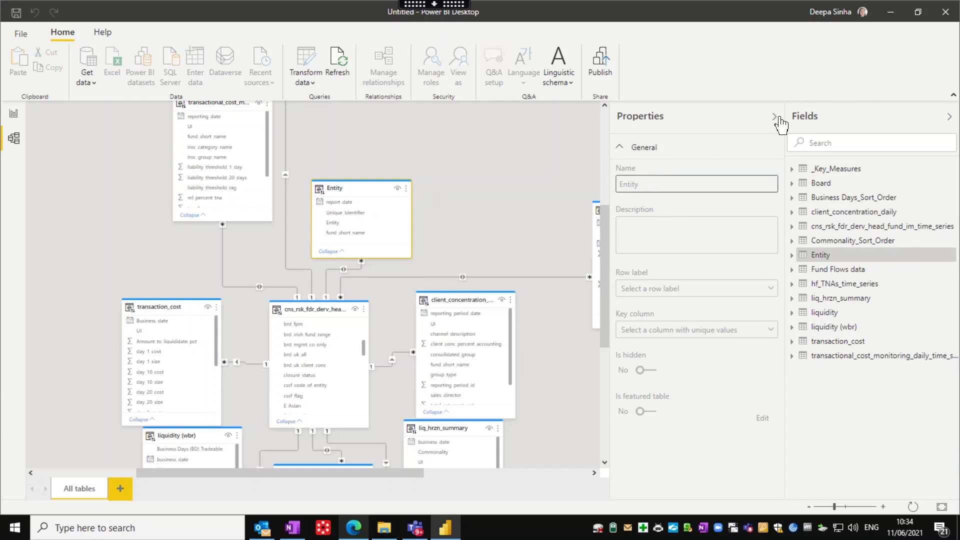
left_click(775, 117)
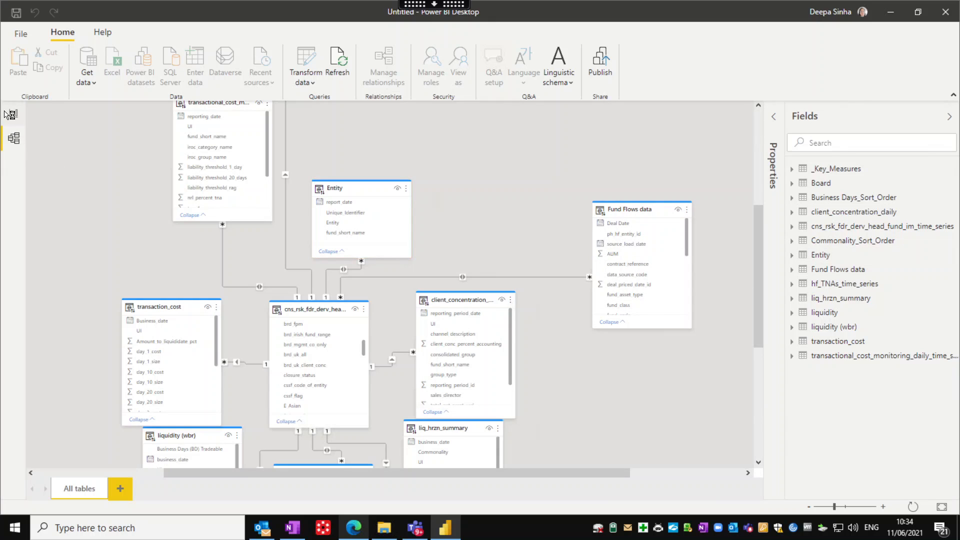
Go to the blank Report view, cancelling the close so the untitled report stays open
left_click(10, 114)
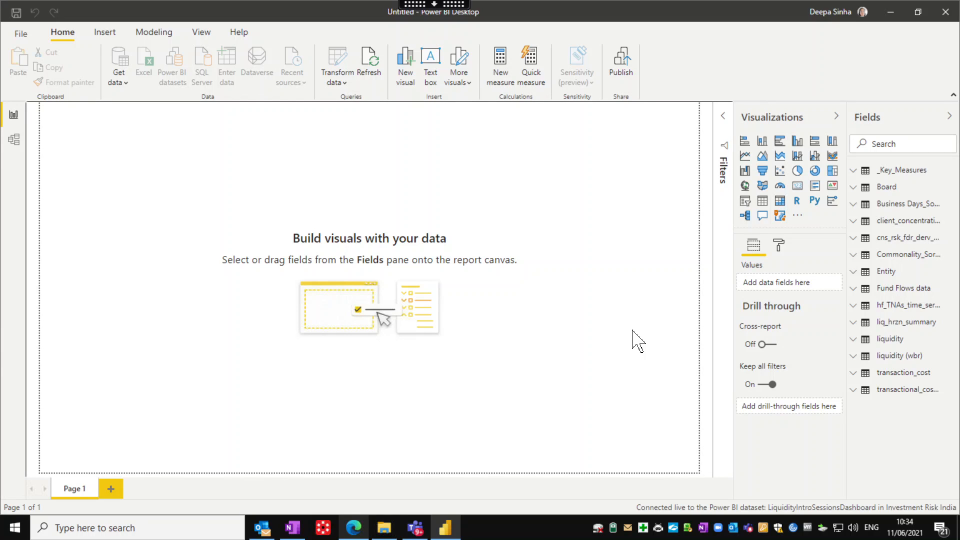
left_click(942, 17)
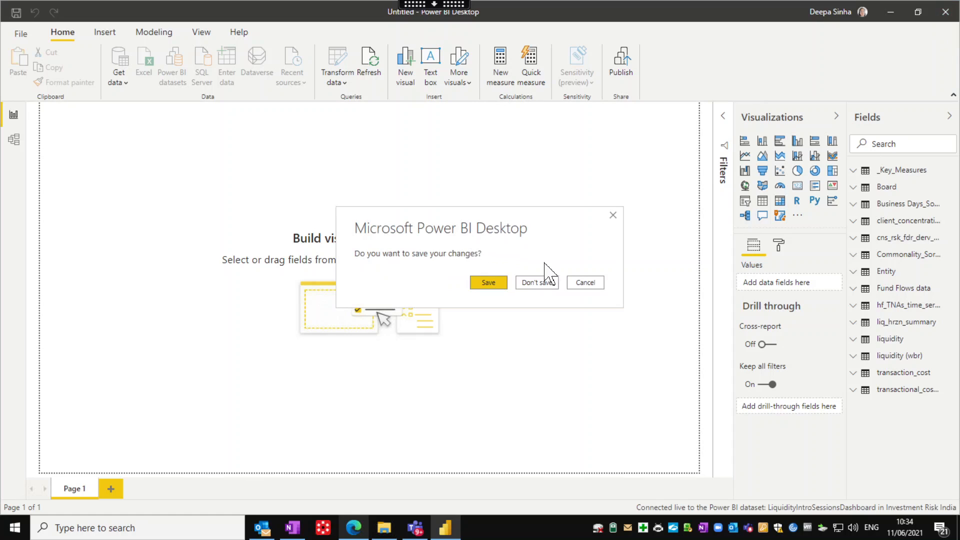
left_click(585, 282)
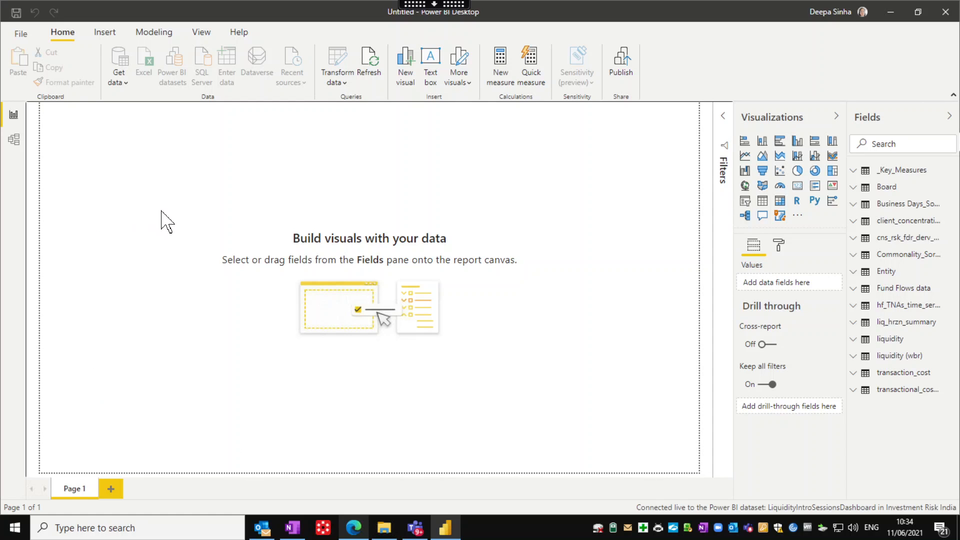
Add an empty table visual and move it toward the centre of the page
left_click(763, 202)
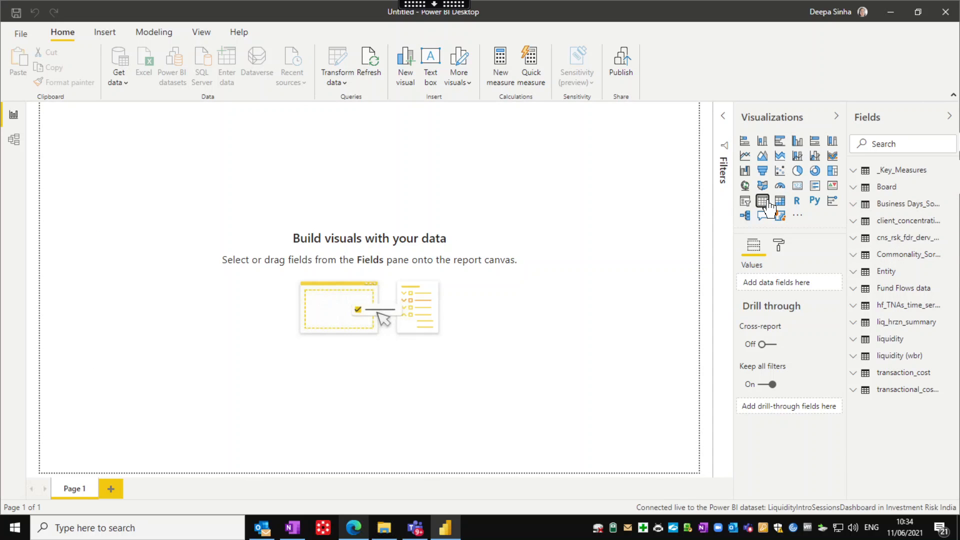
left_click_drag(84, 189, 299, 274)
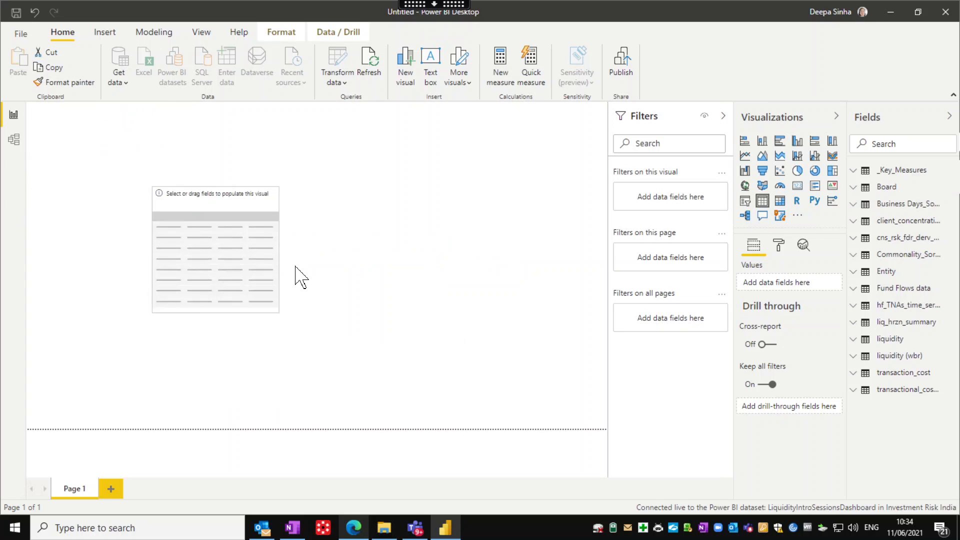
left_click(361, 525)
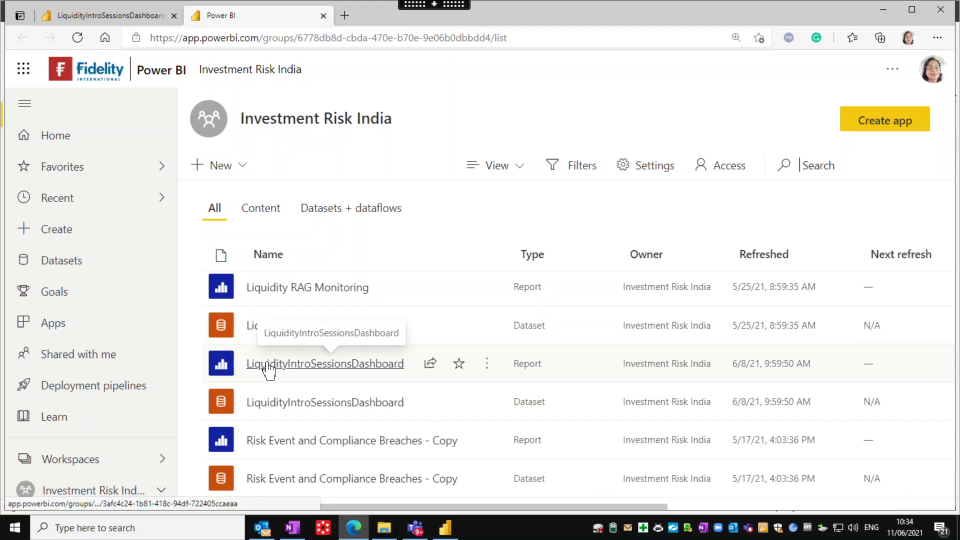
left_click(445, 527)
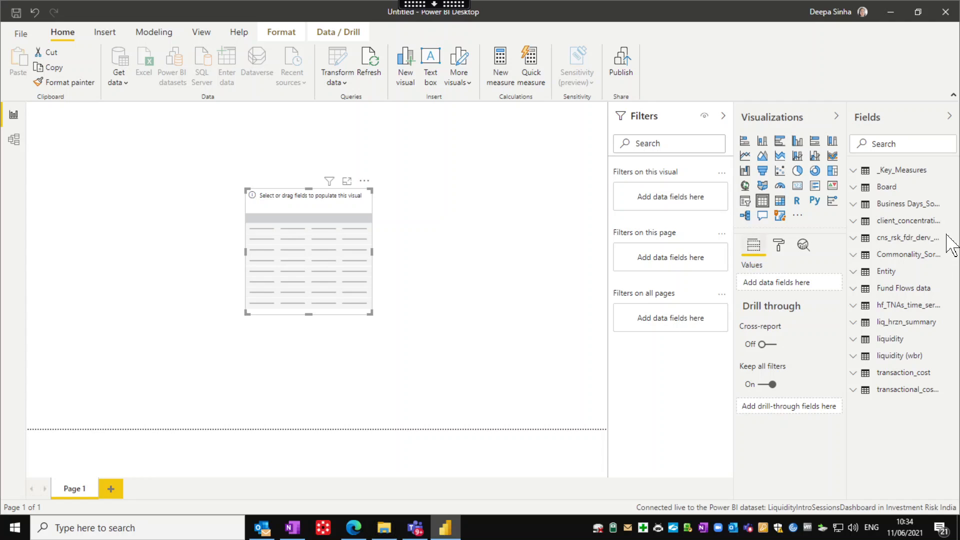
Fill the table with Board, fund_short_name and report_date, showing report_date as one date field
left_click(891, 187)
left_click(871, 206)
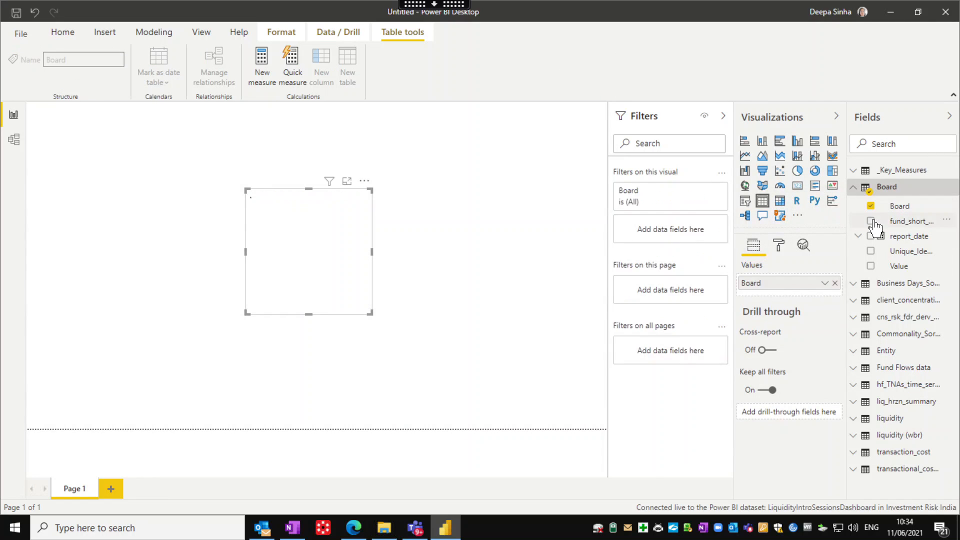
left_click(871, 221)
left_click(871, 235)
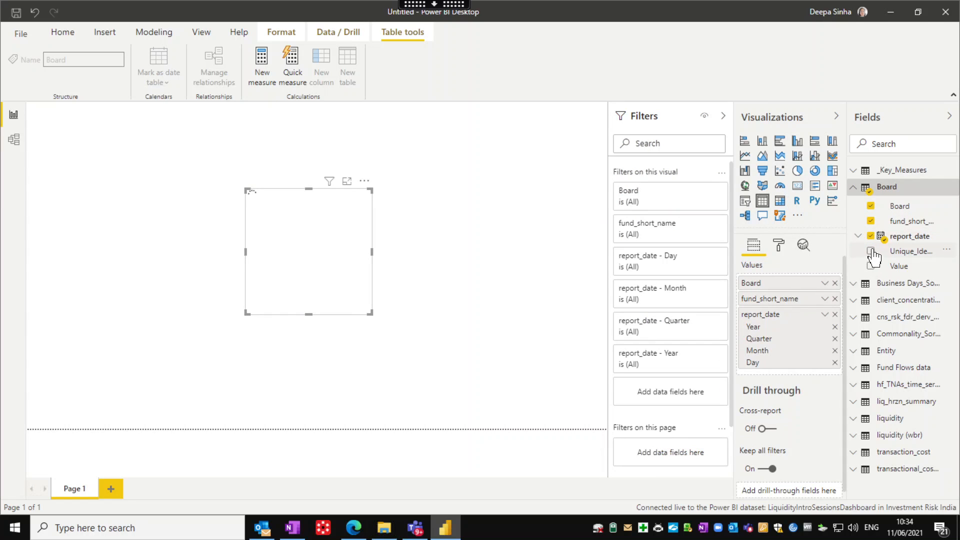
left_click(825, 314)
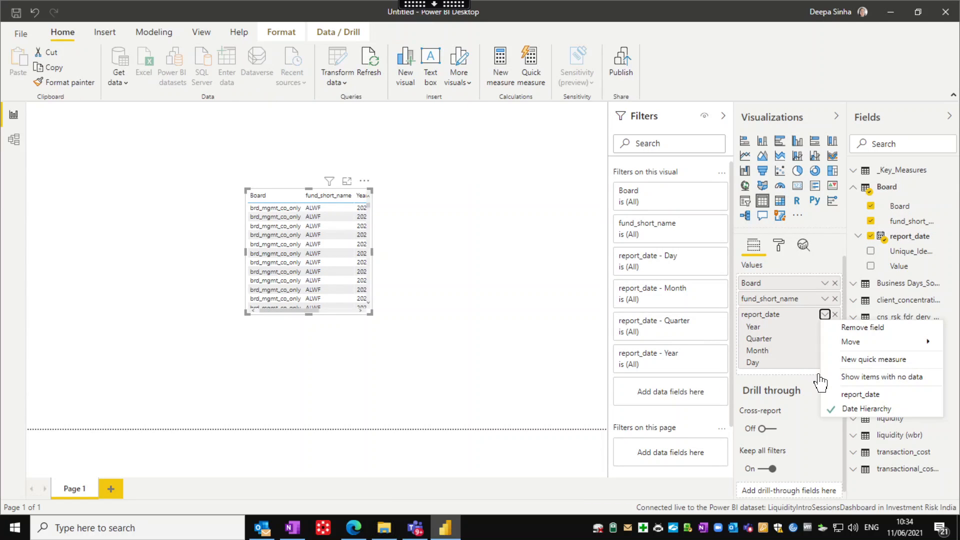
left_click(849, 394)
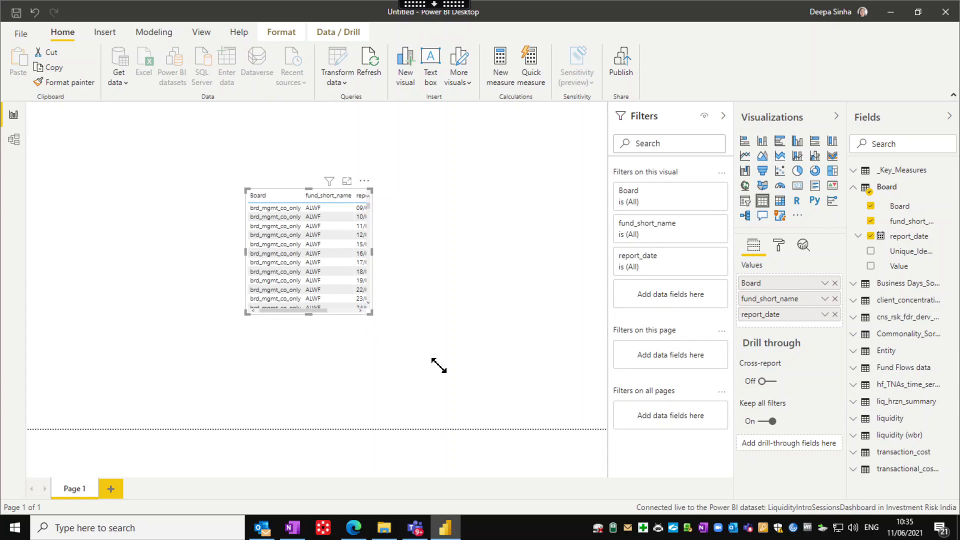
left_click_drag(427, 360, 469, 381)
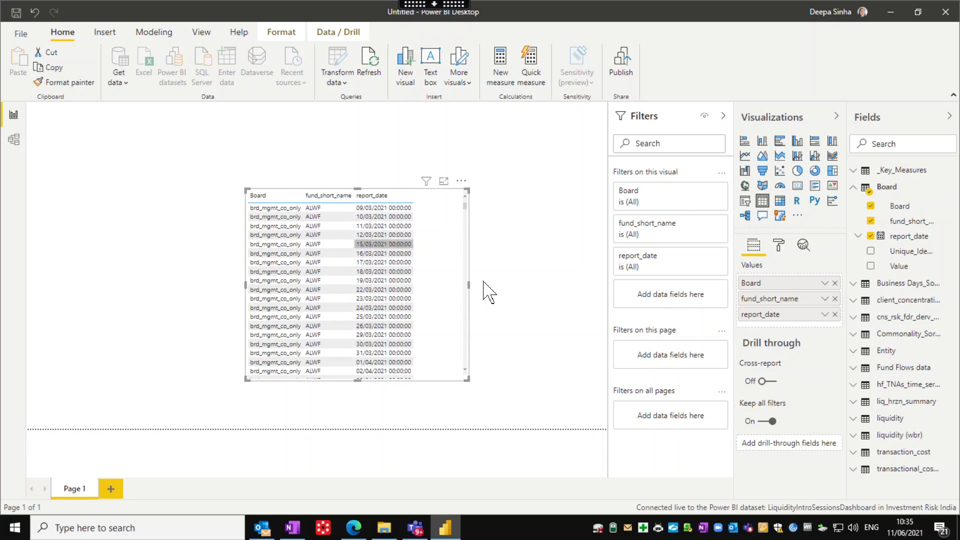
Convert the table to a stacked column chart counting fund_short_name by Board
left_click(762, 141)
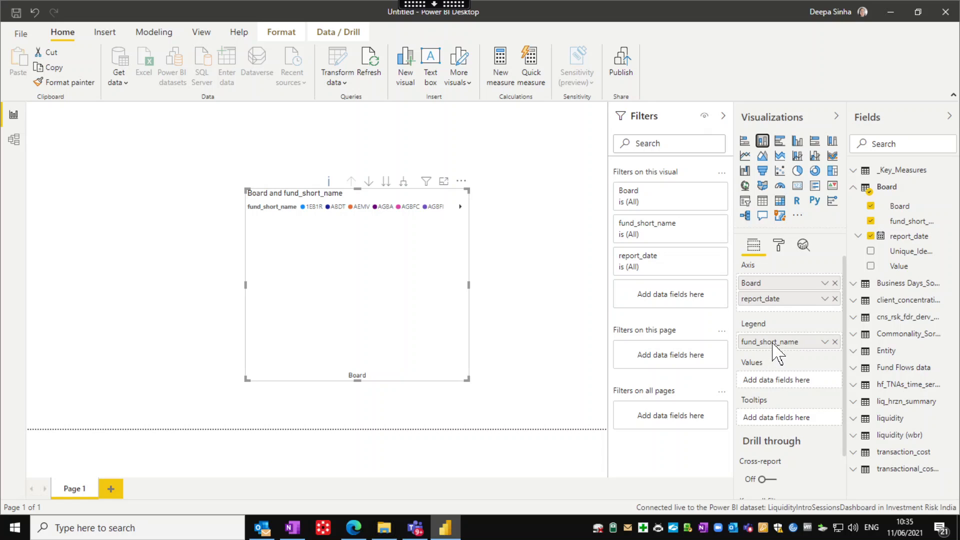
left_click_drag(761, 340, 761, 378)
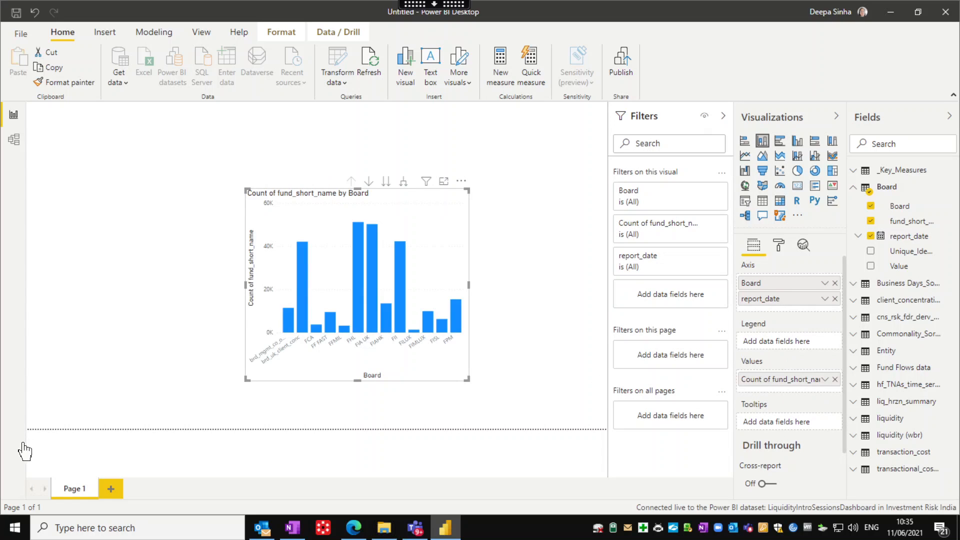
left_click(70, 252)
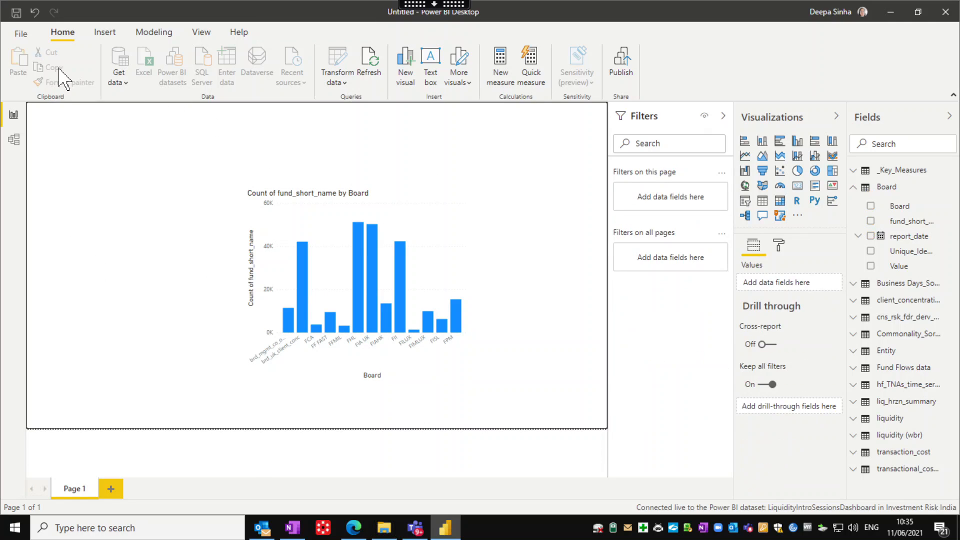
left_click(20, 13)
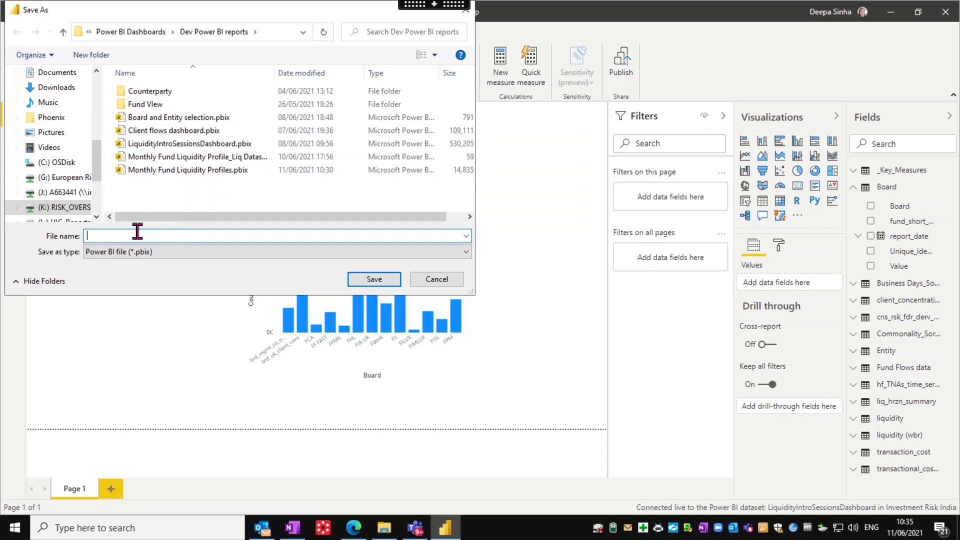
Save the report to the Documents folder with the file name 'Test'
scroll(43, 128, "up", 3)
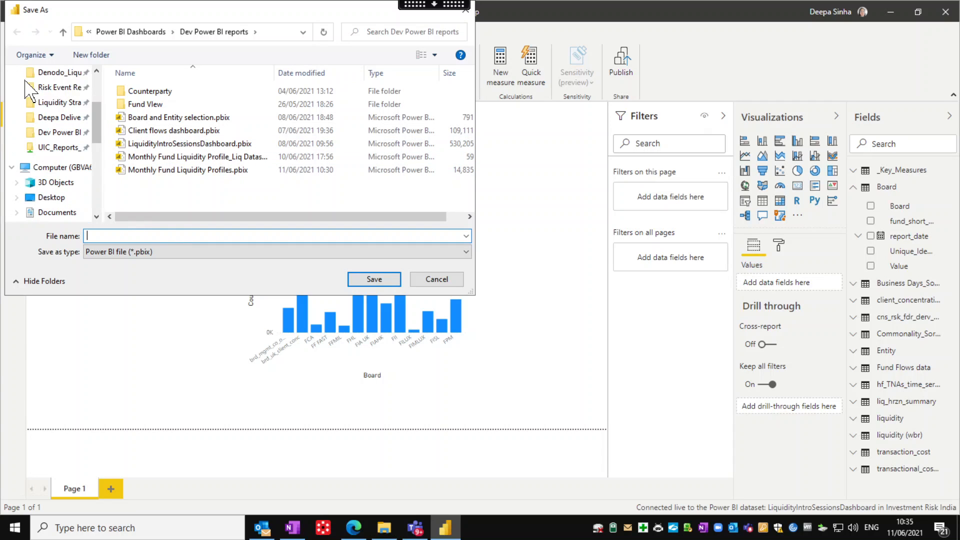
left_click(59, 212)
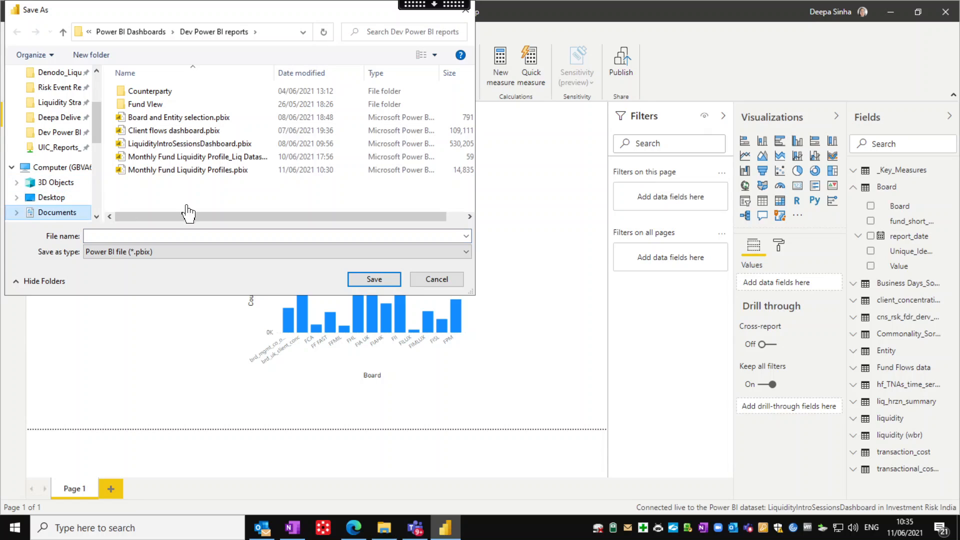
left_click(137, 237)
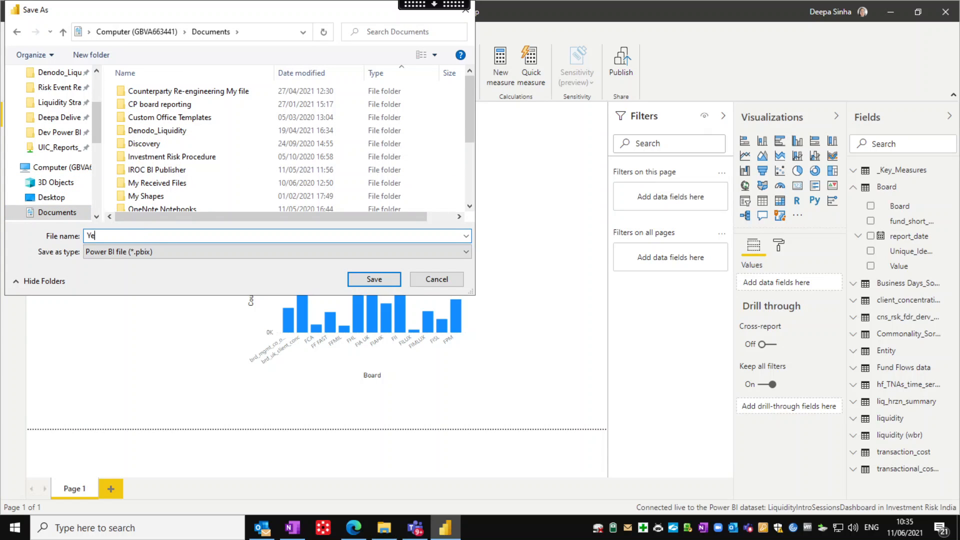
key("BackSpace")
key("BackSpace")
key("BackSpace")
key("BackSpace")
type("Test")
left_click(376, 279)
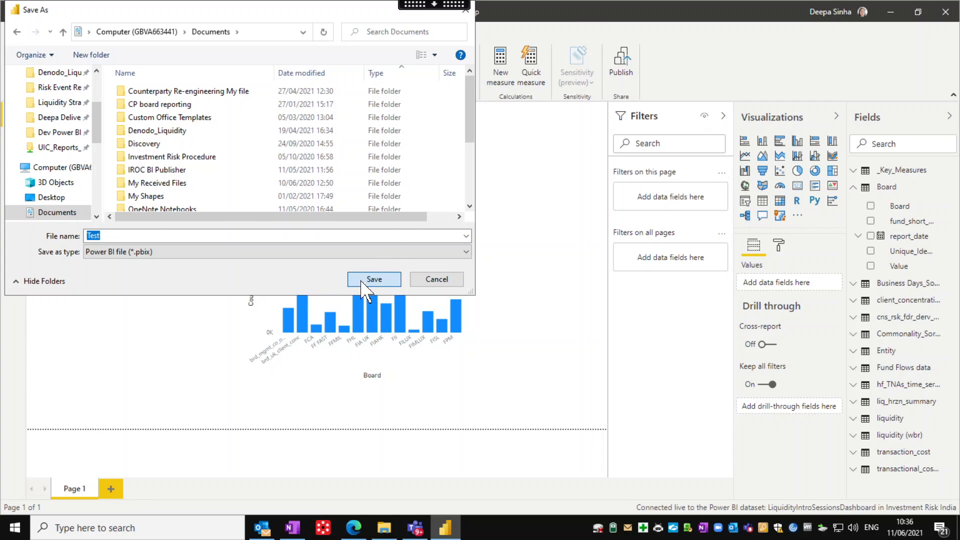
left_click(361, 282)
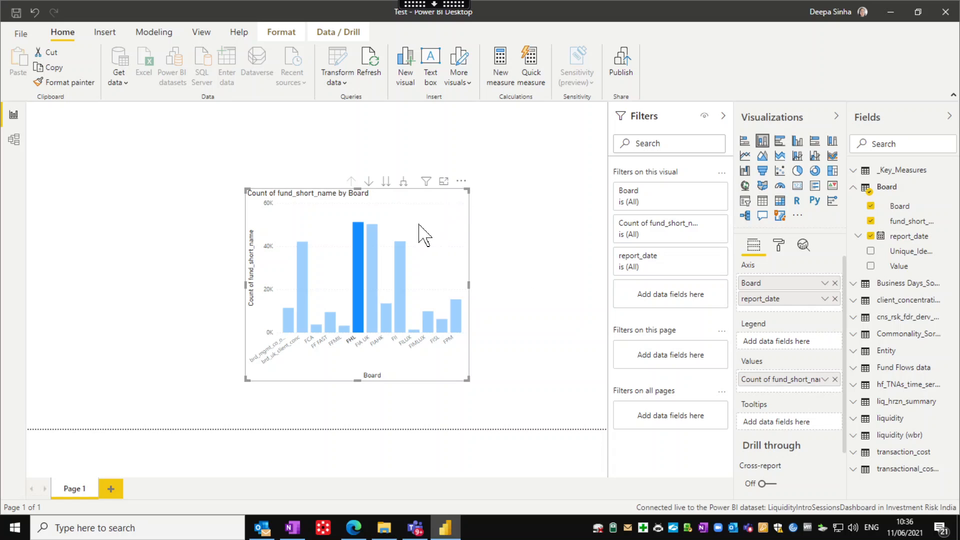
Publish Test to My workspace and open the published Test.pbix in the Power BI service
left_click(326, 261)
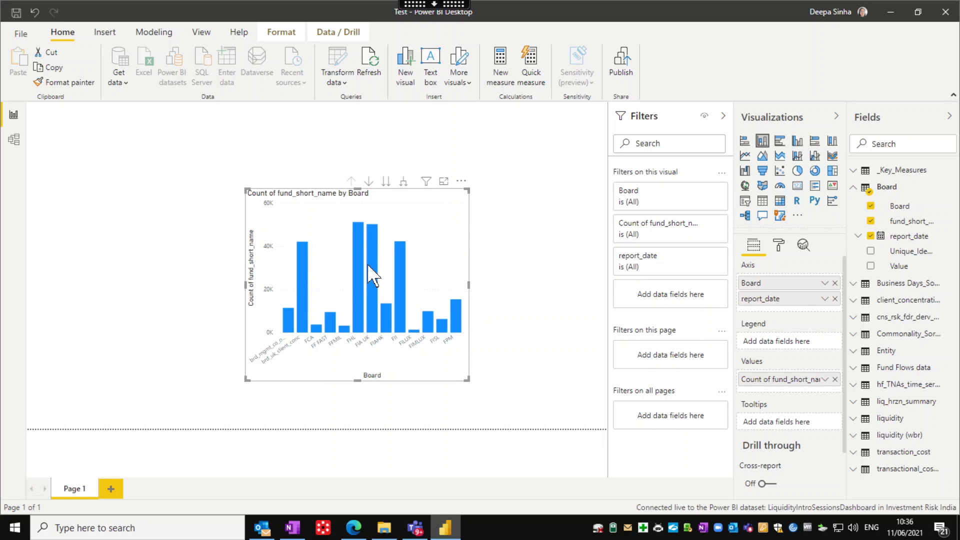
left_click(620, 80)
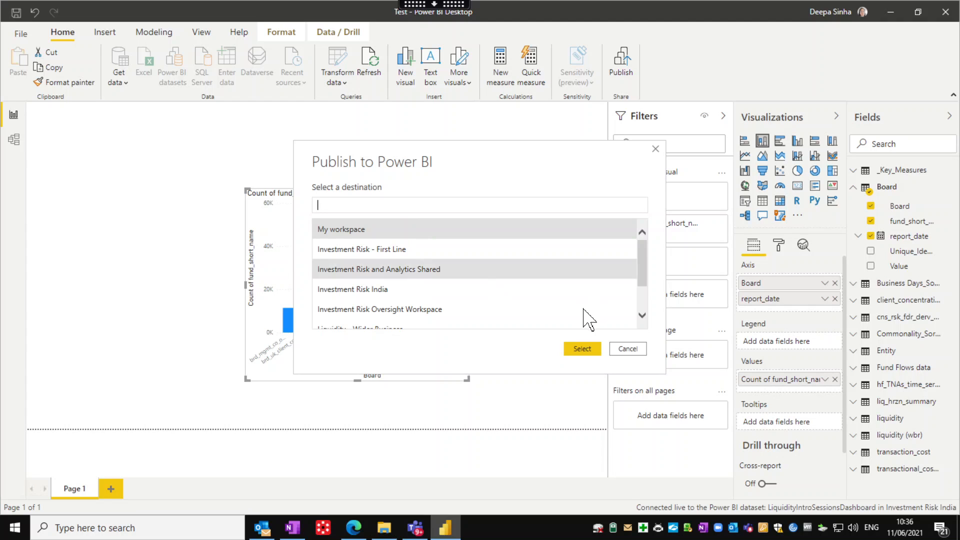
left_click(593, 350)
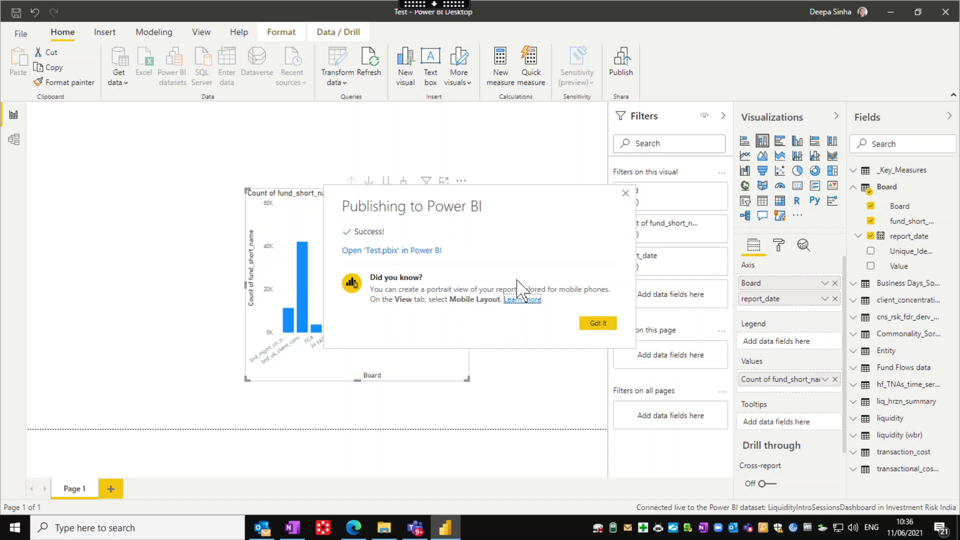
left_click(379, 253)
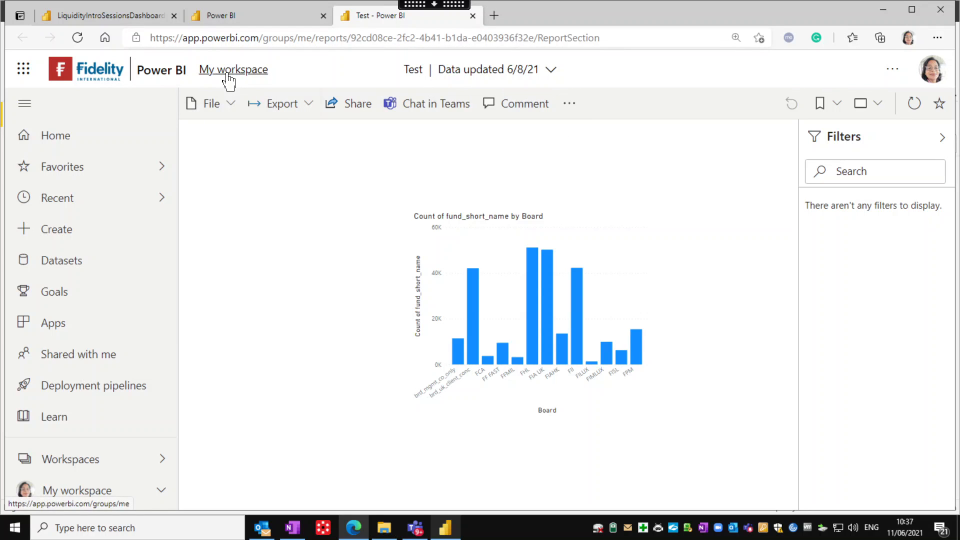
Open My workspace and scroll its content list to find the Test report
left_click(229, 75)
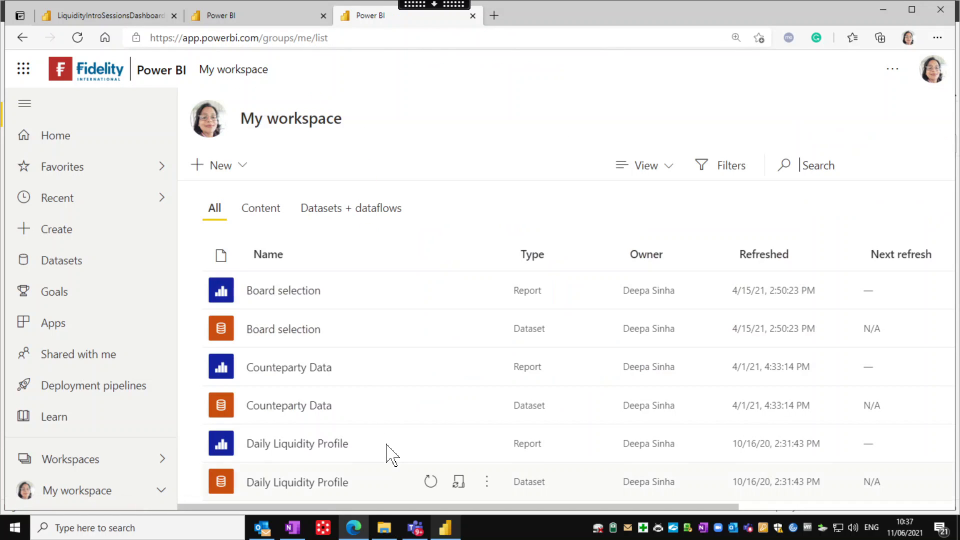
scroll(386, 444, "down", 8)
scroll(464, 491, "down", 10)
scroll(444, 478, "down", 10)
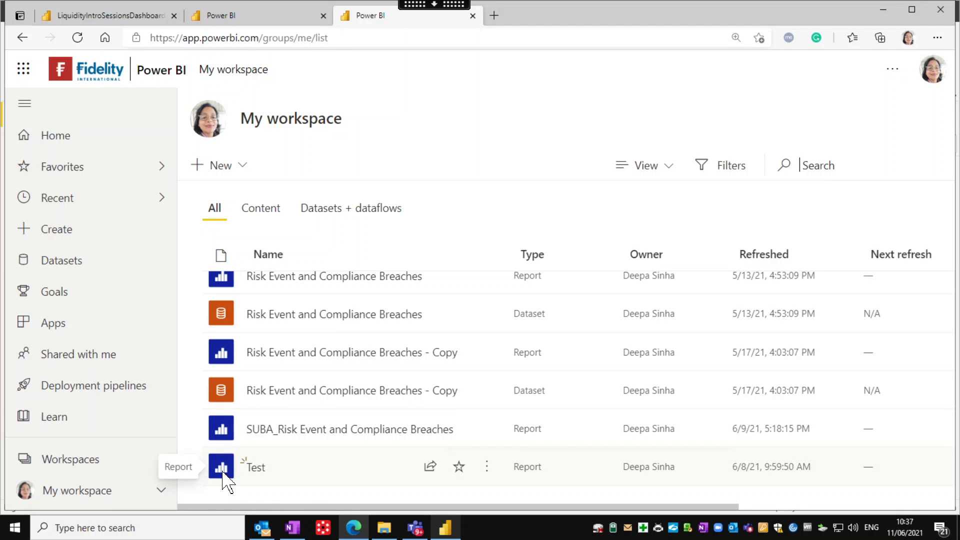
Close the workspace page and return to Power BI Desktop, dismissing the publish success message
left_click(474, 16)
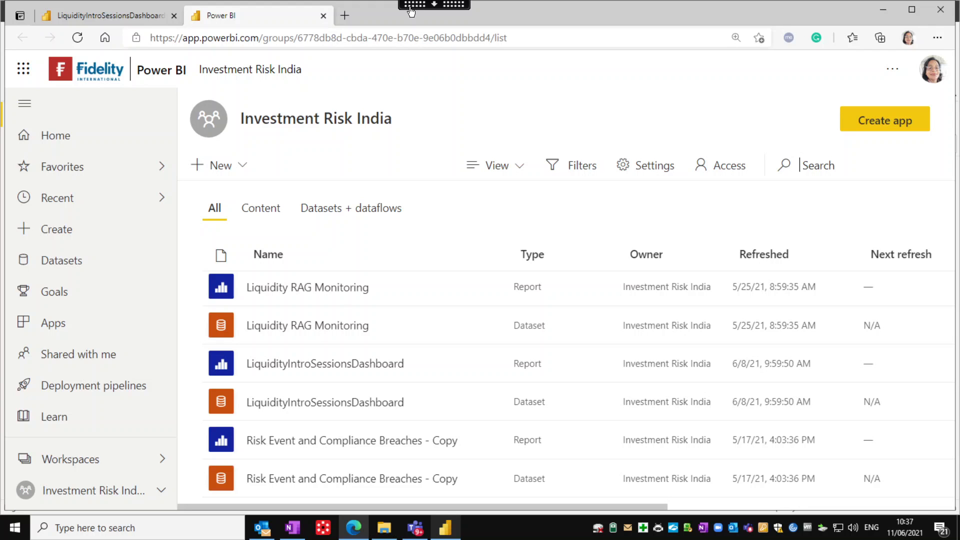
left_click(445, 525)
left_click(597, 325)
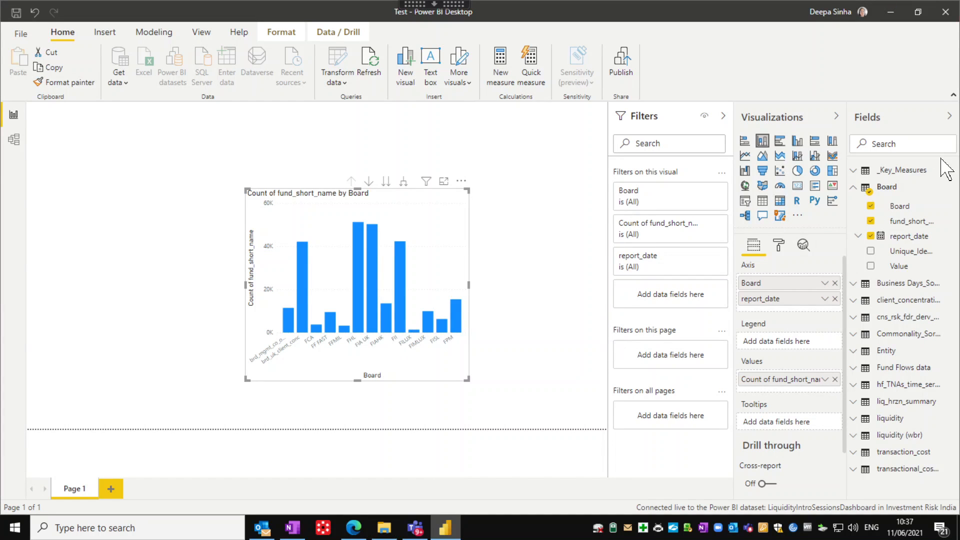
Select the Board table in the Fields pane, then close the Power BI Desktop window
left_click(853, 189)
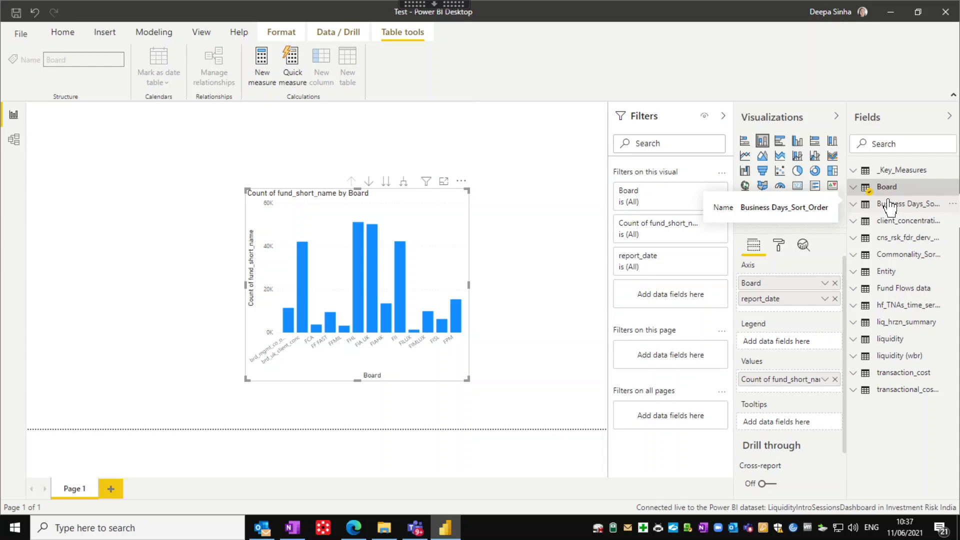
left_click(946, 12)
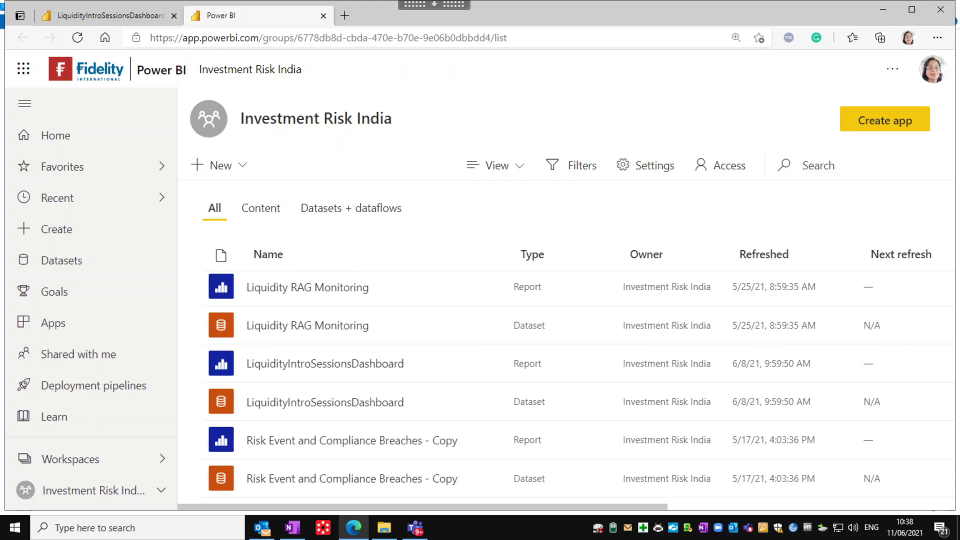
Close the Investment Risk India workspace tab, then close the Edge browser
double_click(466, 241)
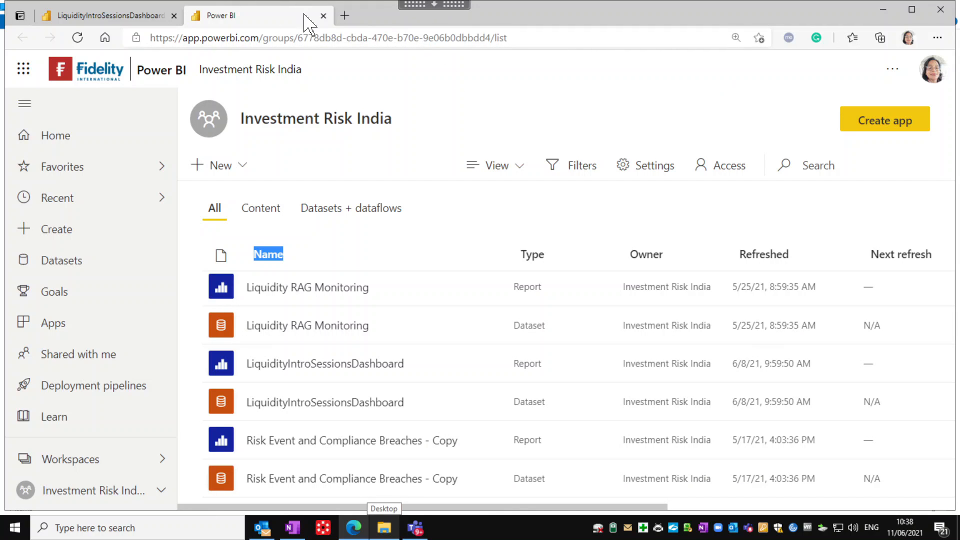
left_click(323, 16)
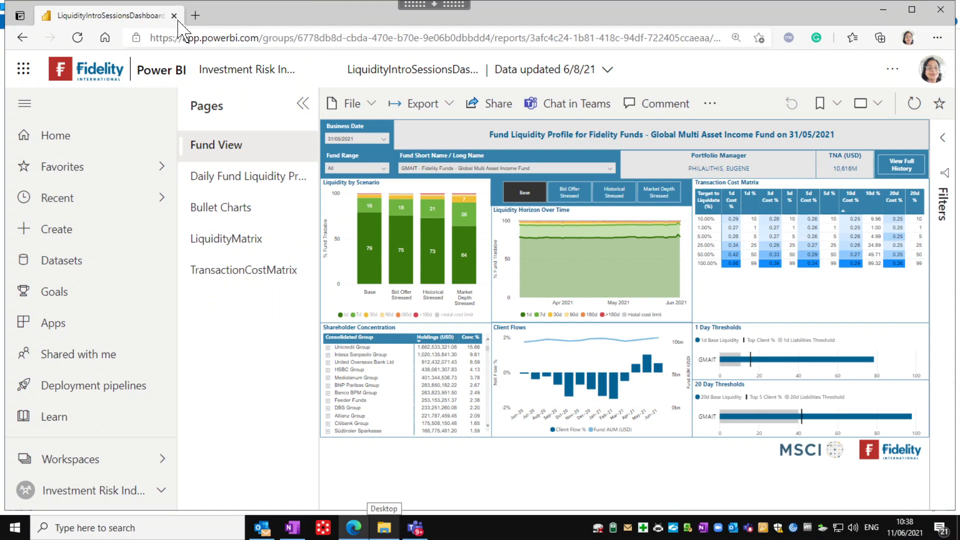
left_click(174, 15)
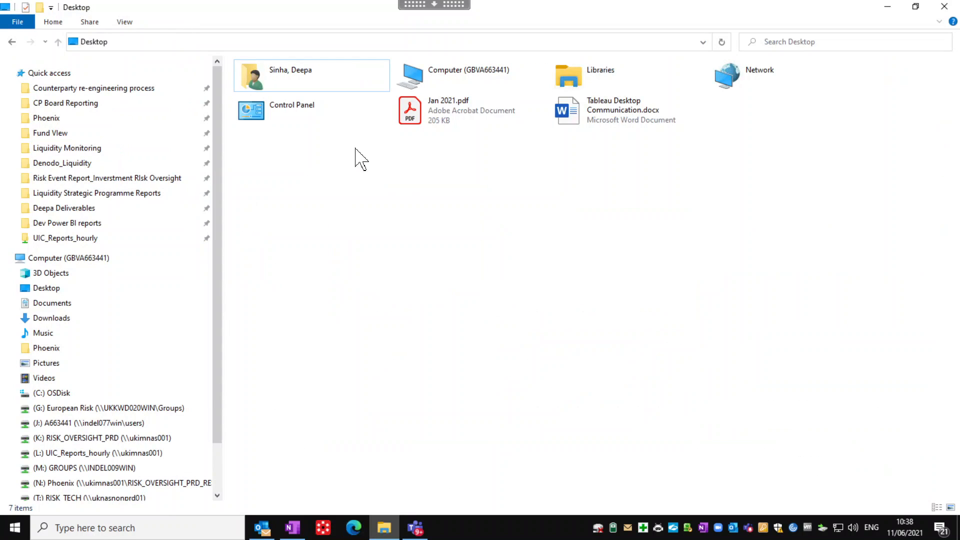
Refresh the Desktop folder, minimize the remote session and bring the local Untitled Power BI report forward
right_click(371, 212)
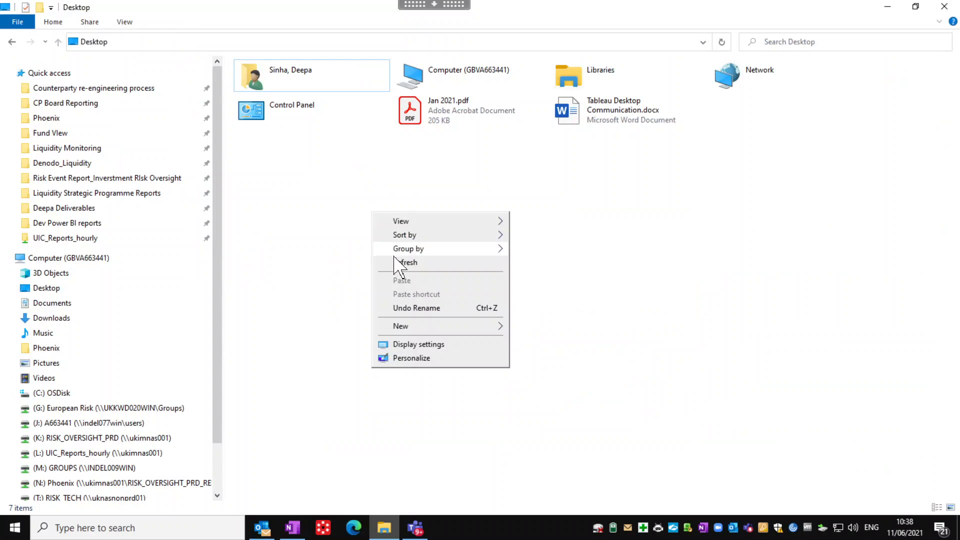
left_click(397, 262)
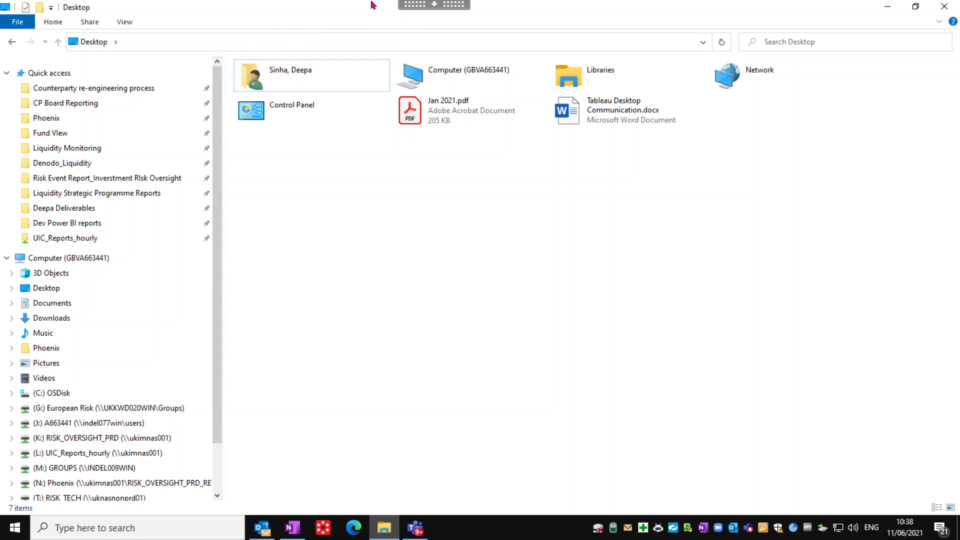
left_click(409, 5)
left_click(325, 21)
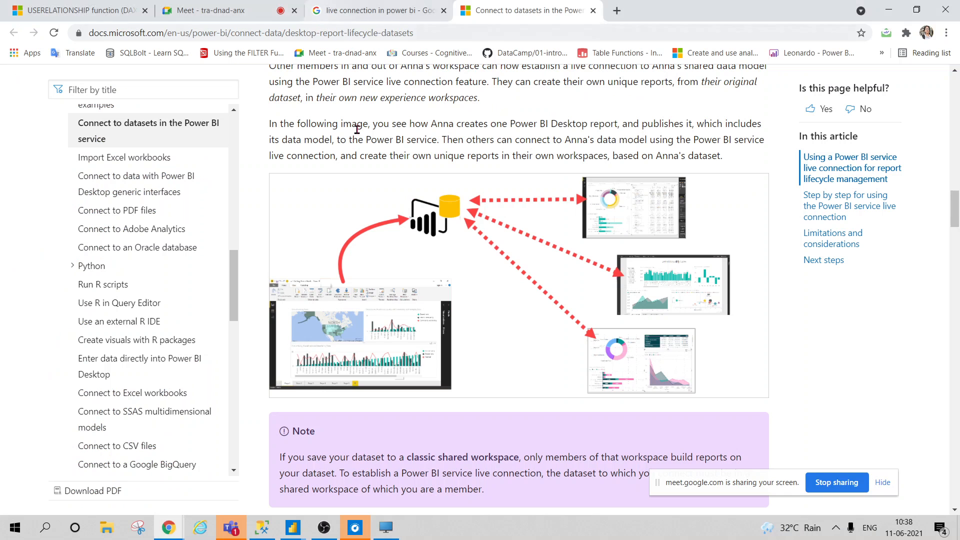
left_click(15, 527)
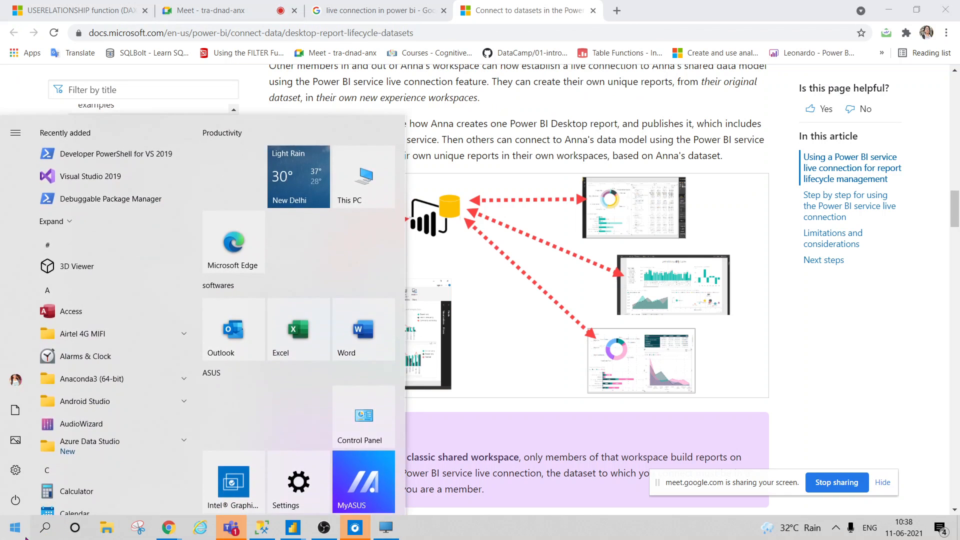
mouse_move(293, 528)
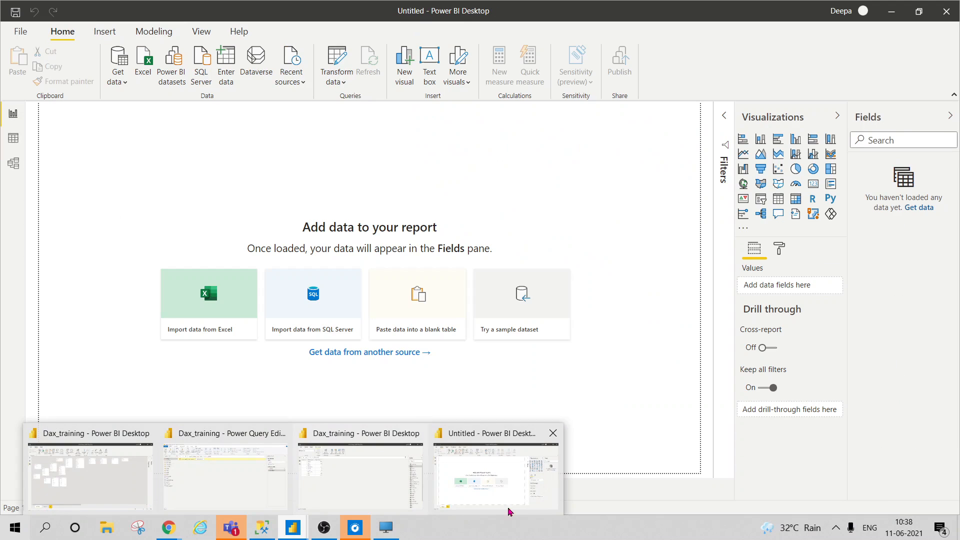
left_click(509, 512)
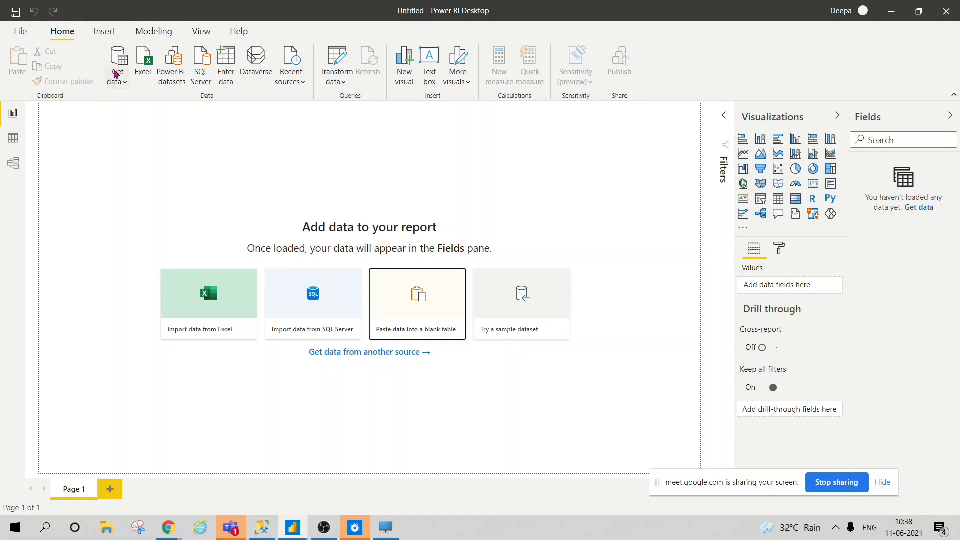
Open the full Get Data connector catalogue via More... and browse through the list
left_click(118, 77)
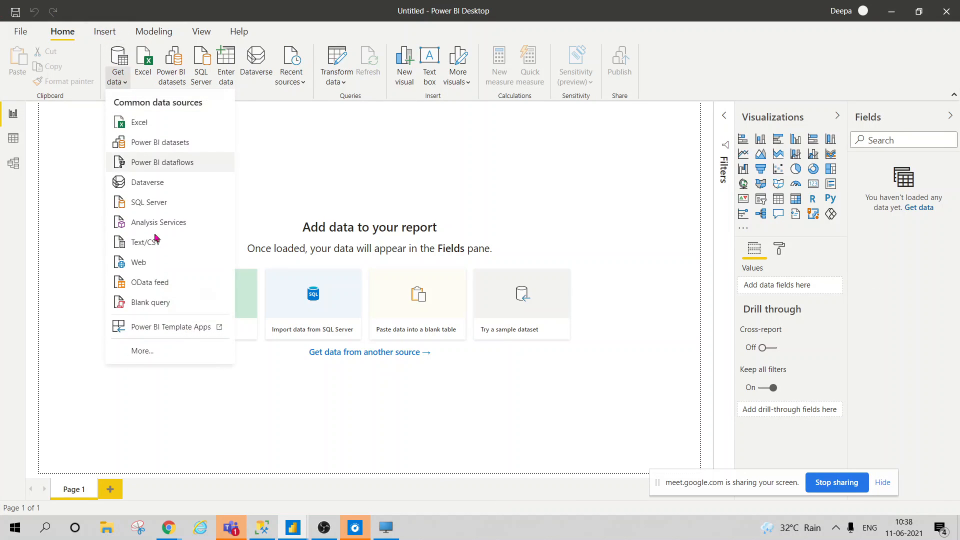
left_click(123, 354)
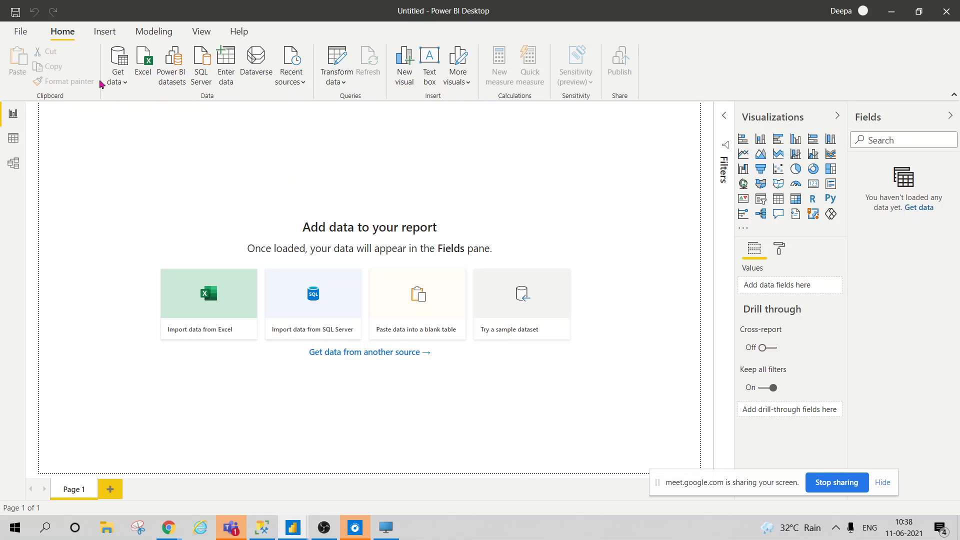
left_click(120, 75)
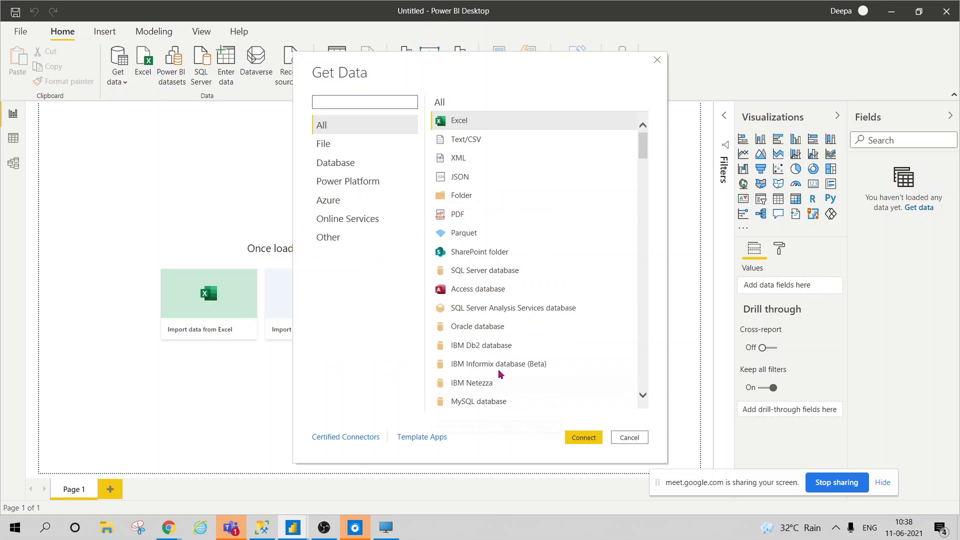
scroll(502, 377, "down", 3)
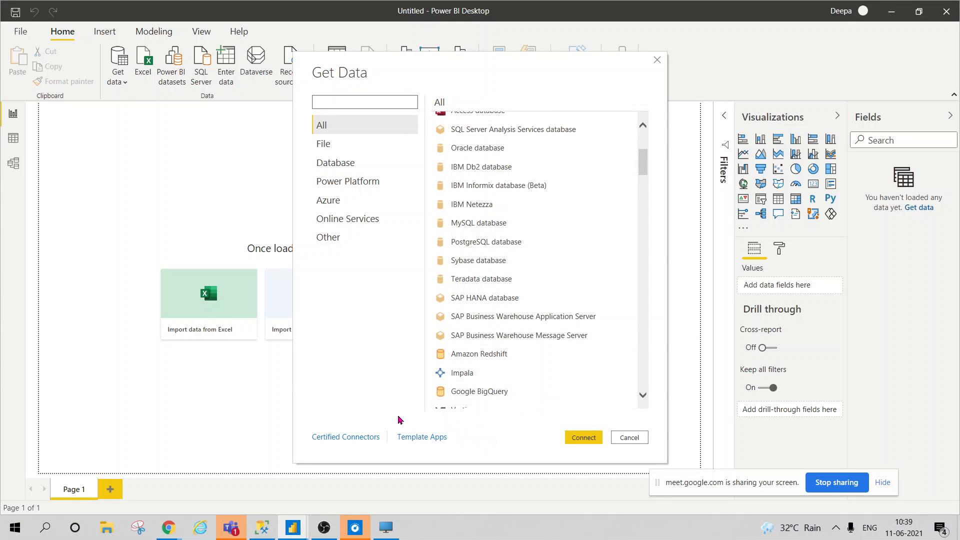
scroll(470, 390, "down", 4)
scroll(477, 350, "up", 5)
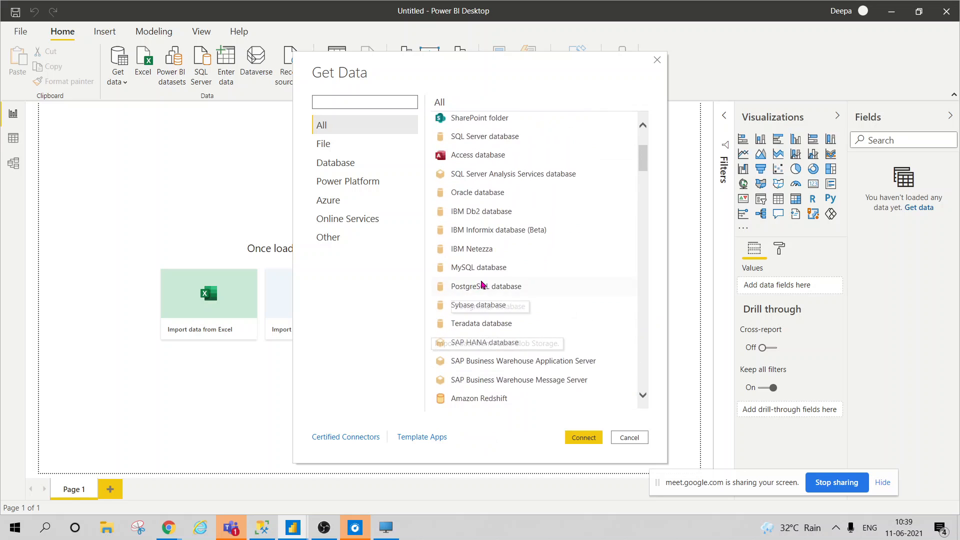
scroll(482, 285, "up", 3)
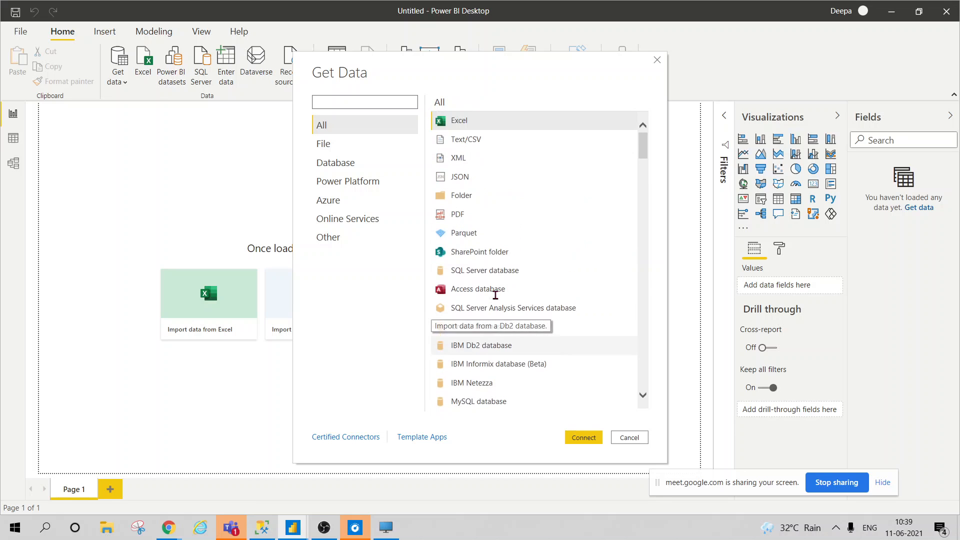
scroll(495, 295, "down", 1)
scroll(496, 295, "down", 3)
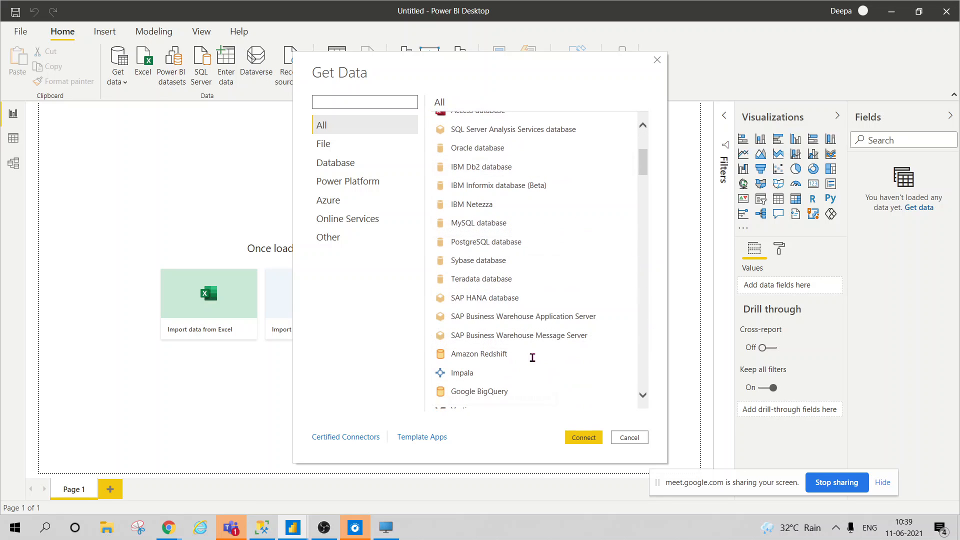
scroll(495, 300, "down", 1)
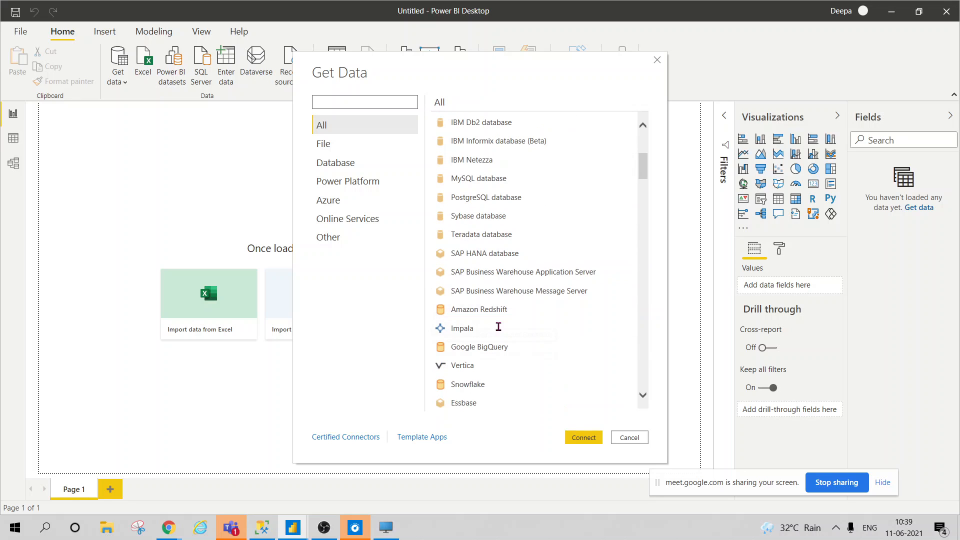
scroll(485, 330, "down", 2)
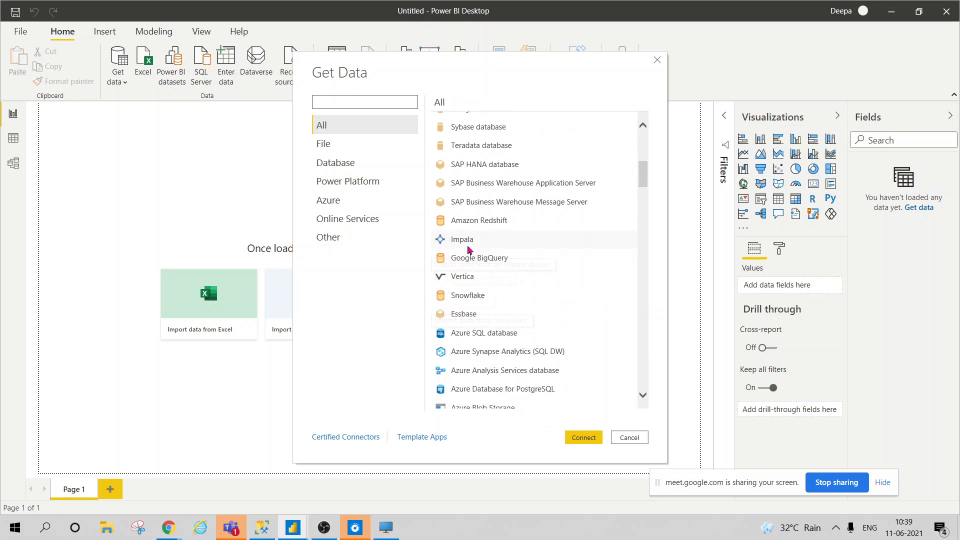
scroll(501, 310, "down", 1)
scroll(511, 373, "down", 2)
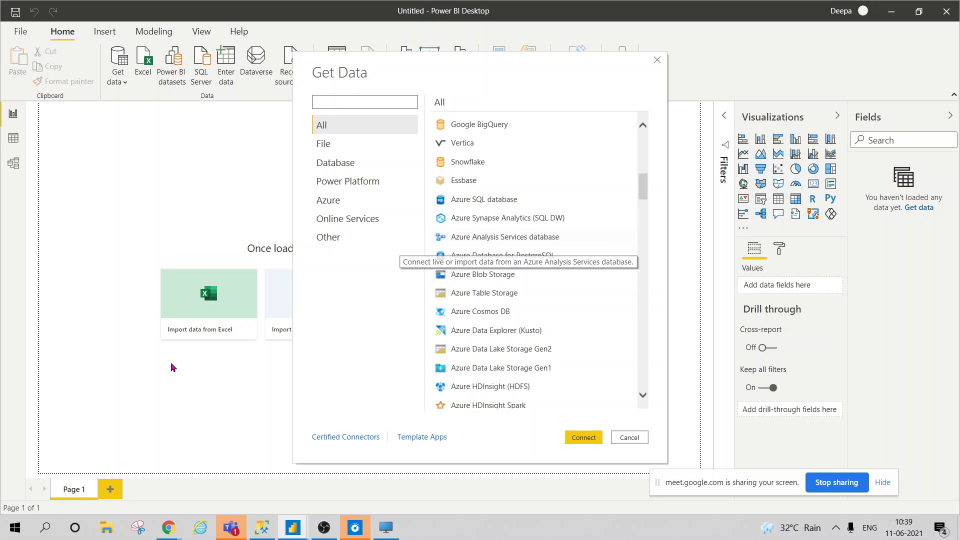
scroll(482, 376, "down", 12)
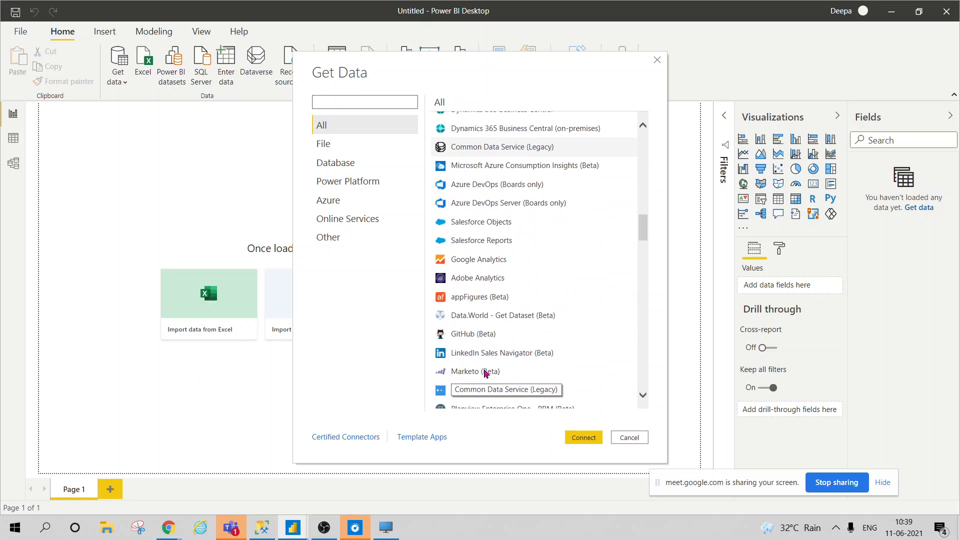
scroll(485, 373, "down", 8)
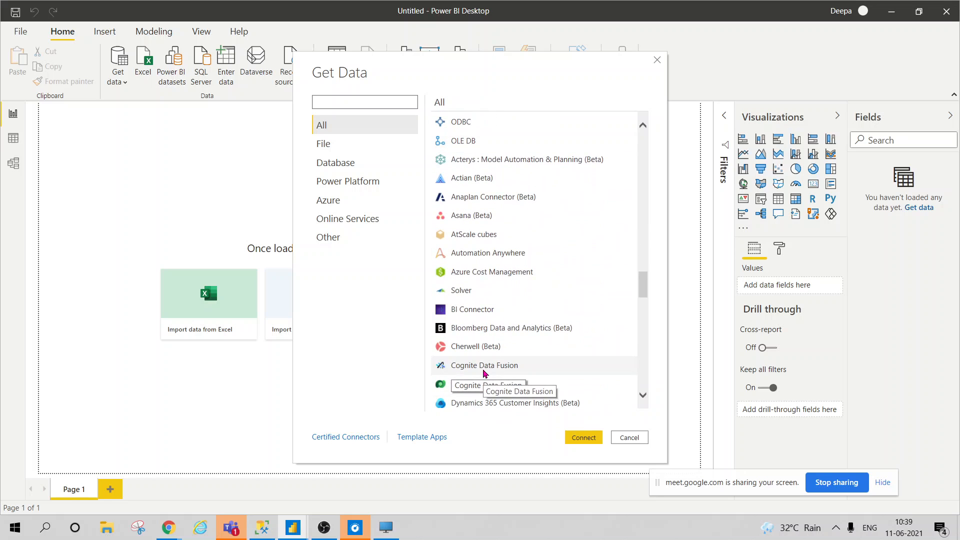
scroll(485, 374, "down", 4)
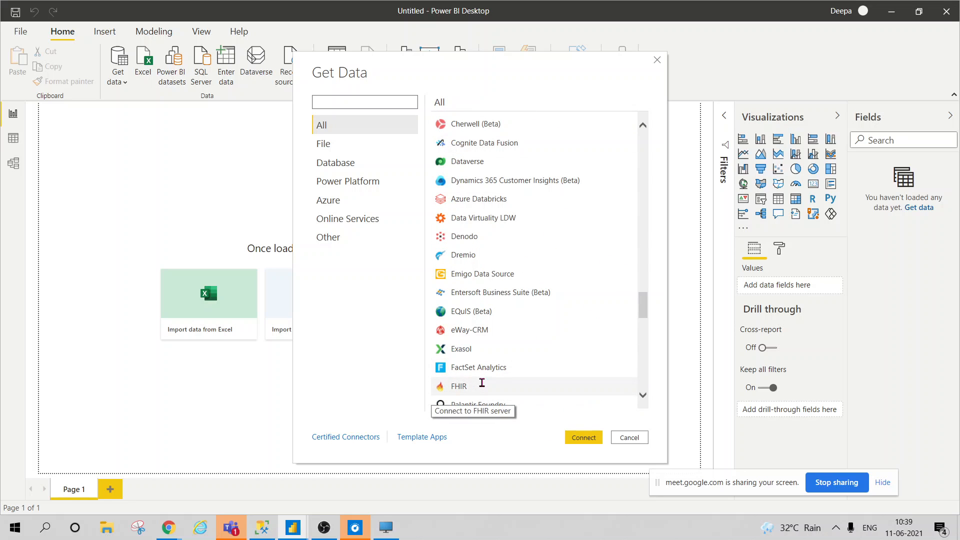
scroll(523, 248, "up", 15)
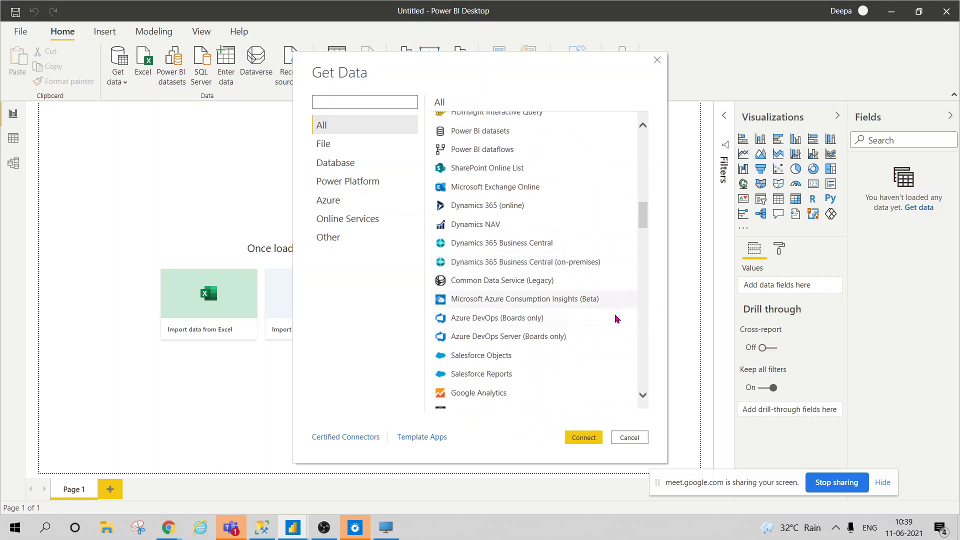
Compare the Power BI datasets and Dynamics NAV connectors, ending with Dynamics NAV selected
left_click(488, 138)
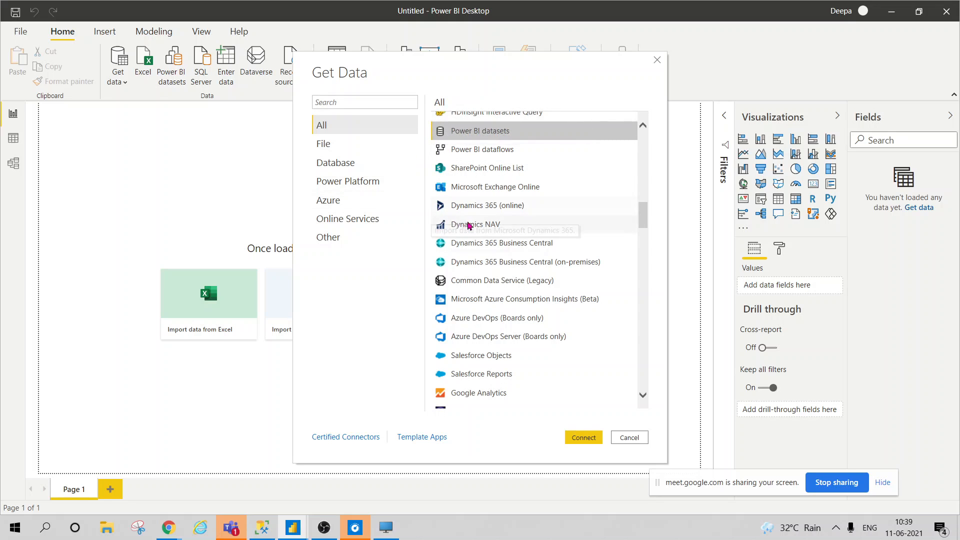
left_click(469, 224)
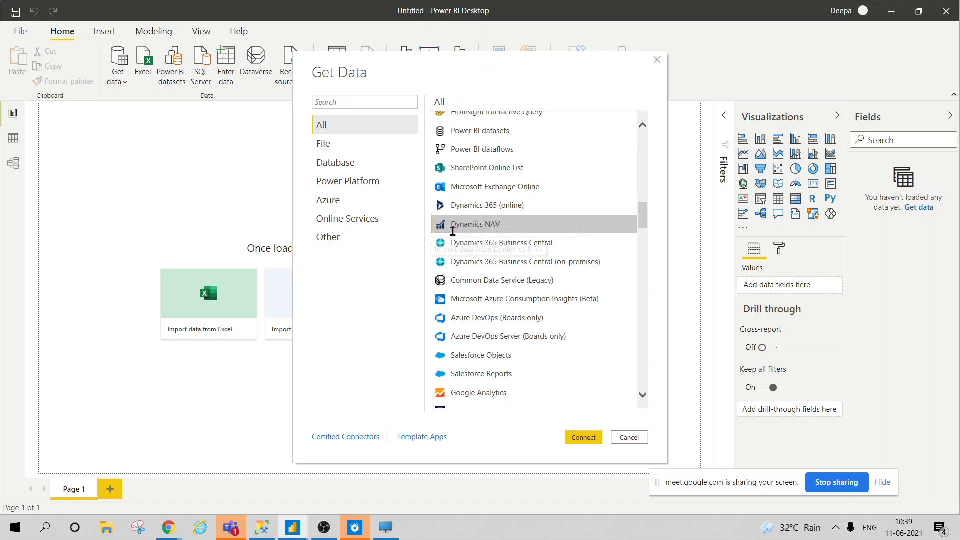
left_click(459, 135)
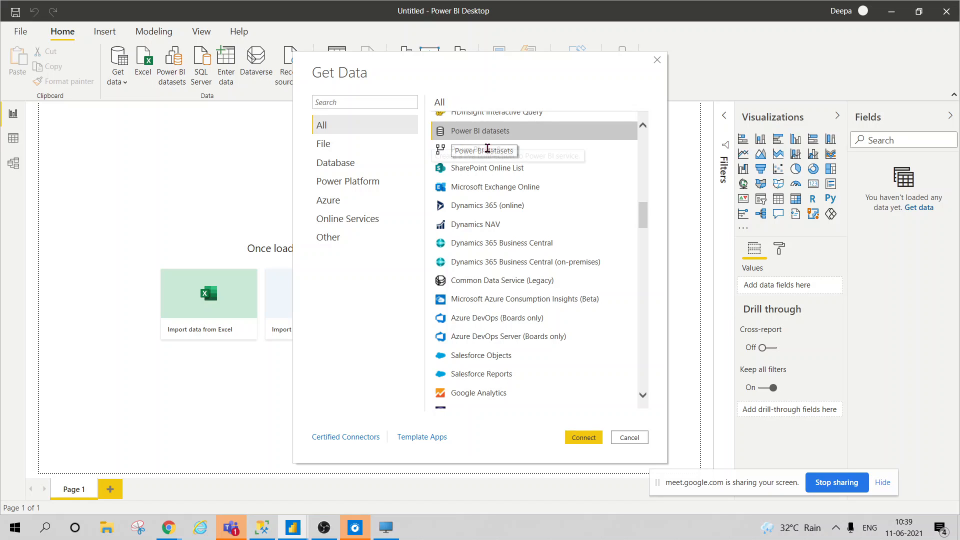
left_click(488, 226)
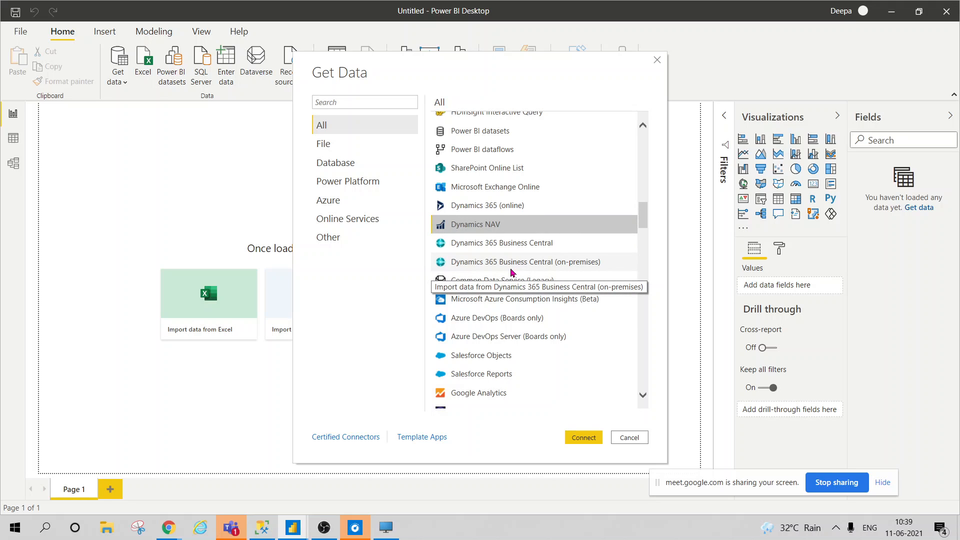
In a new Chrome tab, search Google for 'Microsoft navi' to look up Navision
mouse_move(169, 527)
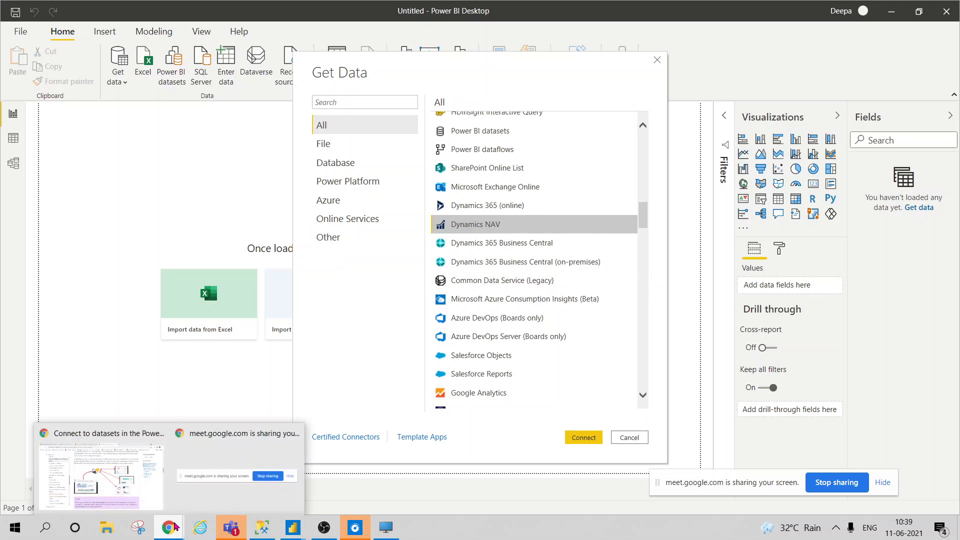
left_click(88, 465)
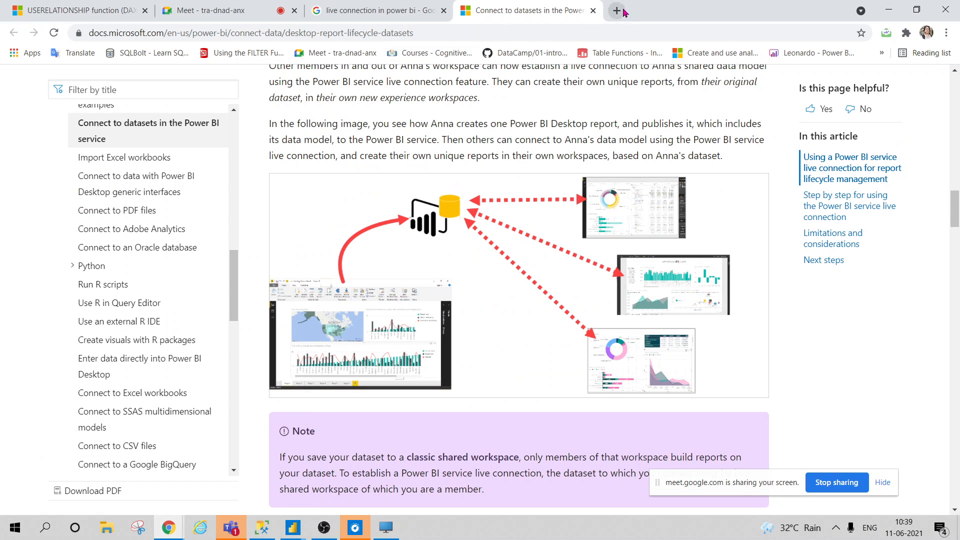
key("ctrl+t")
type("NAV")
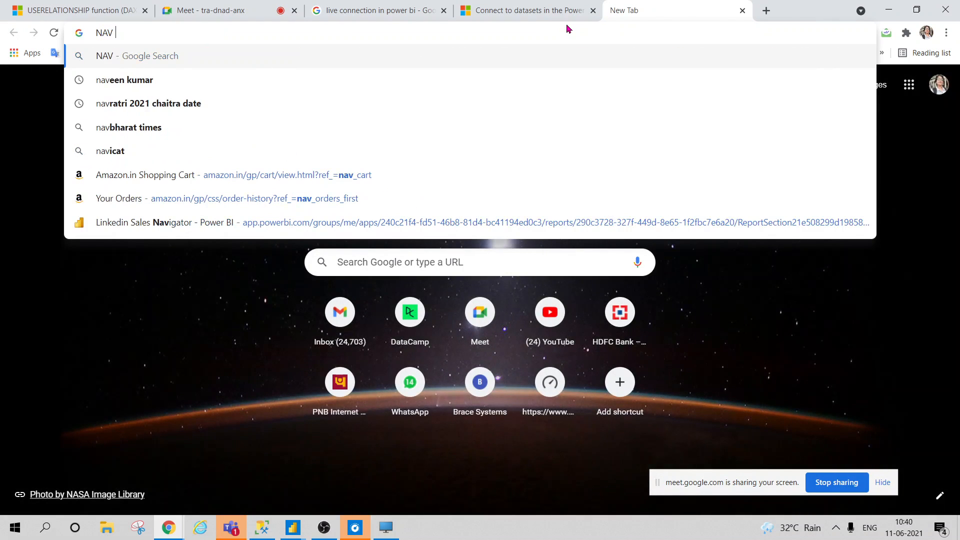
key("BackSpace")
key("BackSpace")
key("BackSpace")
type("Mic")
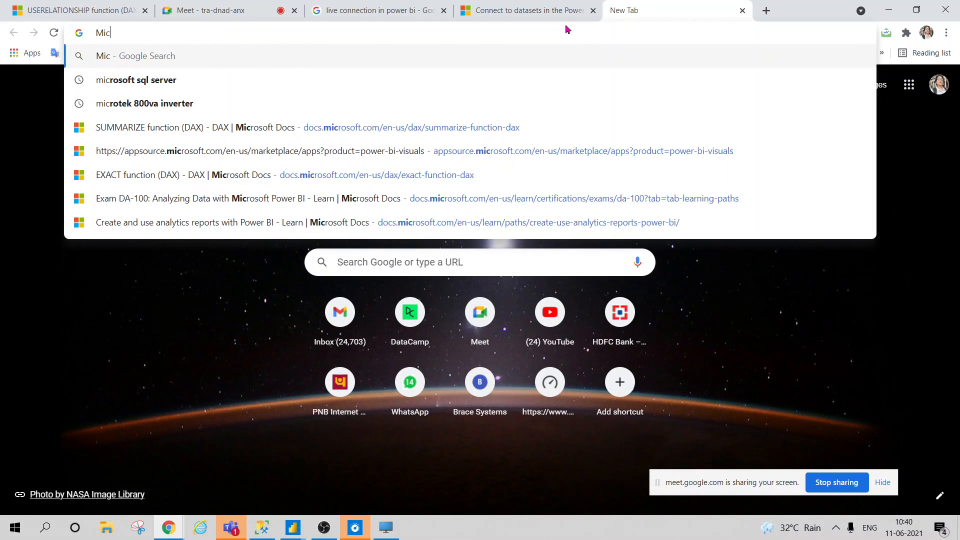
type("rosof")
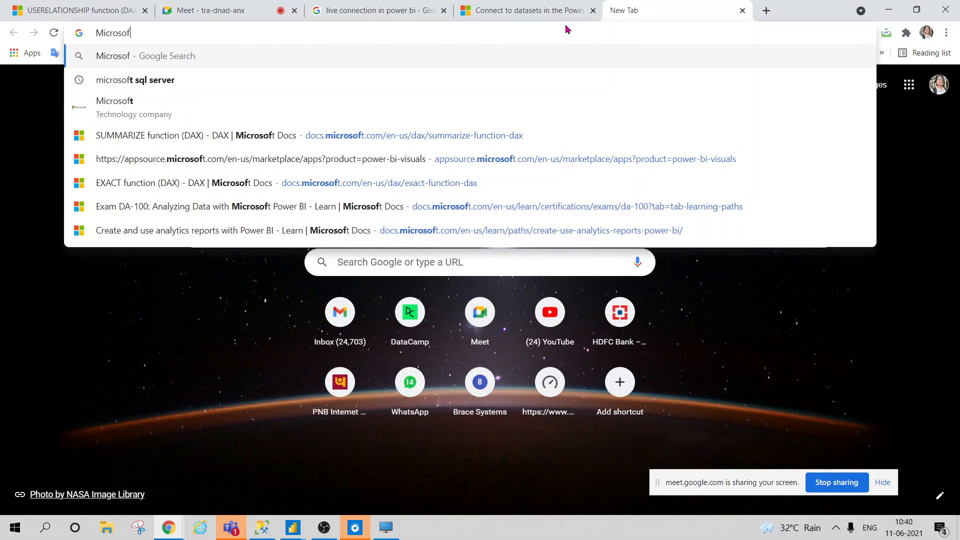
type("t navi")
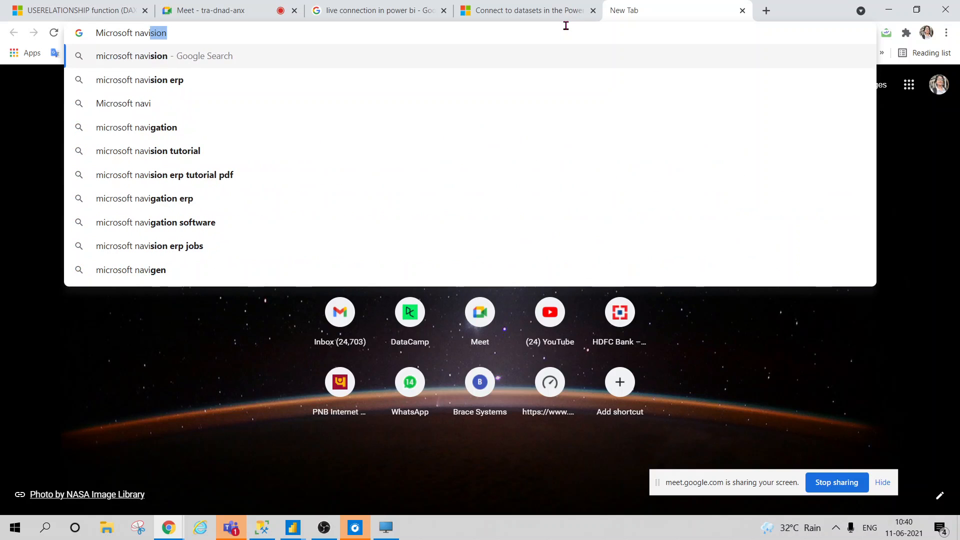
key("Return")
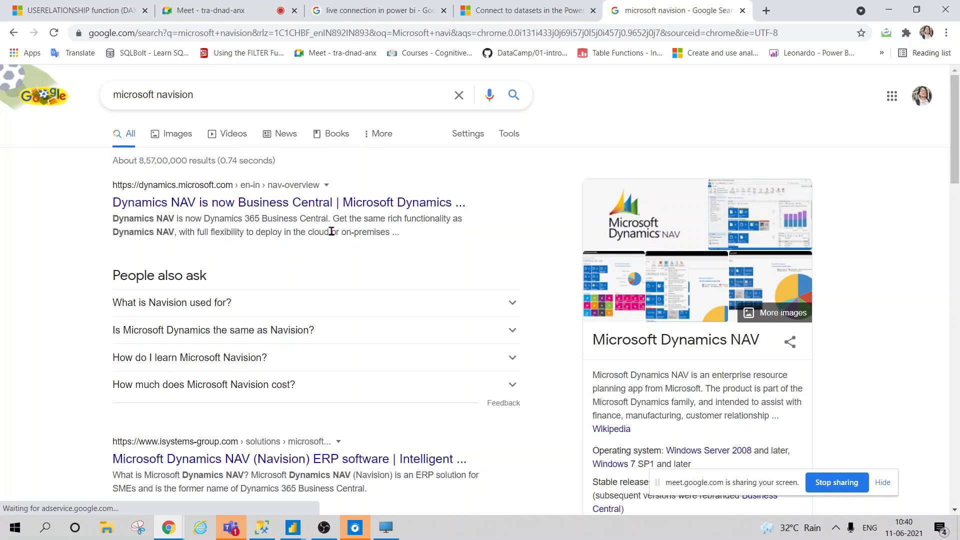
Open the Microsoft Dynamics NAV Wikipedia article from the search results
scroll(695, 389, "down", 3)
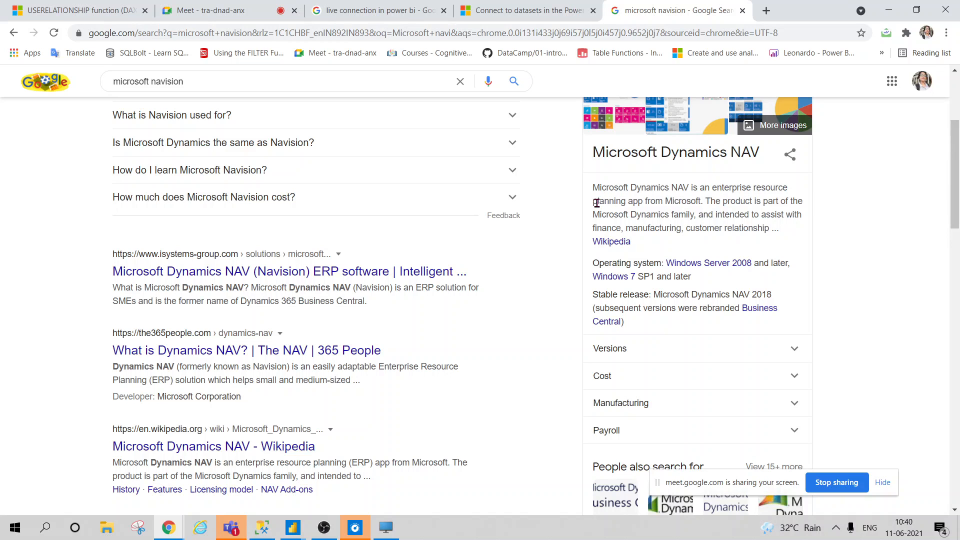
scroll(742, 199, "up", 3)
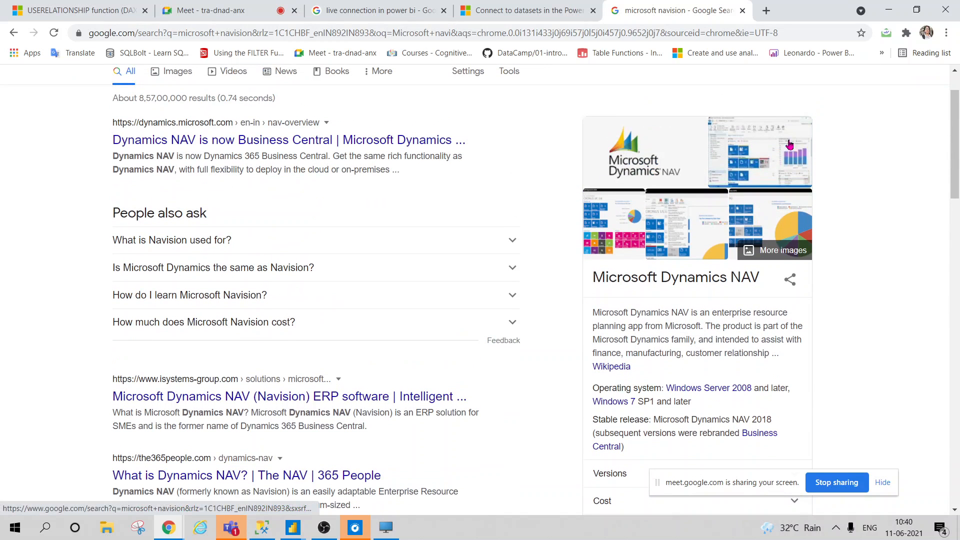
left_click(608, 370)
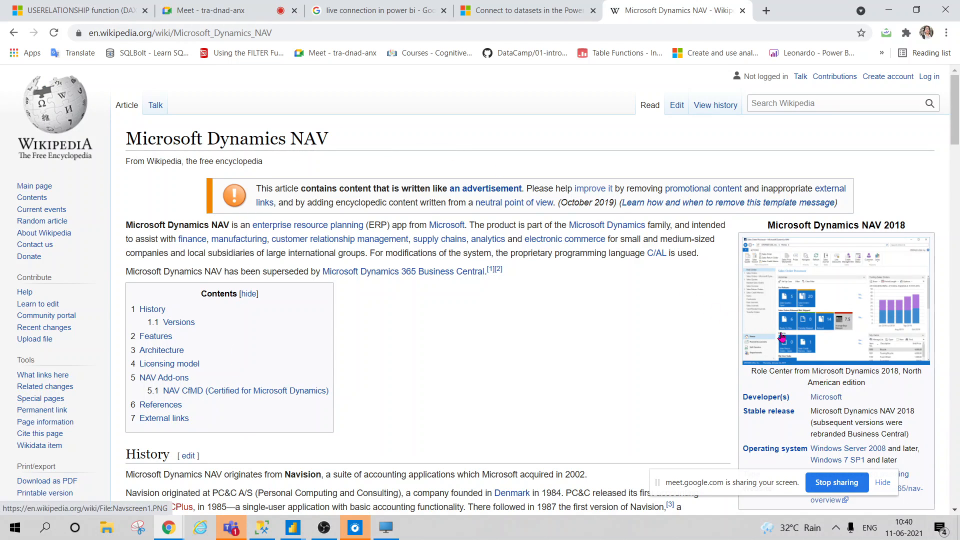
Read through the Dynamics NAV article's history and version sections, then close its tab
scroll(760, 345, "down", 7)
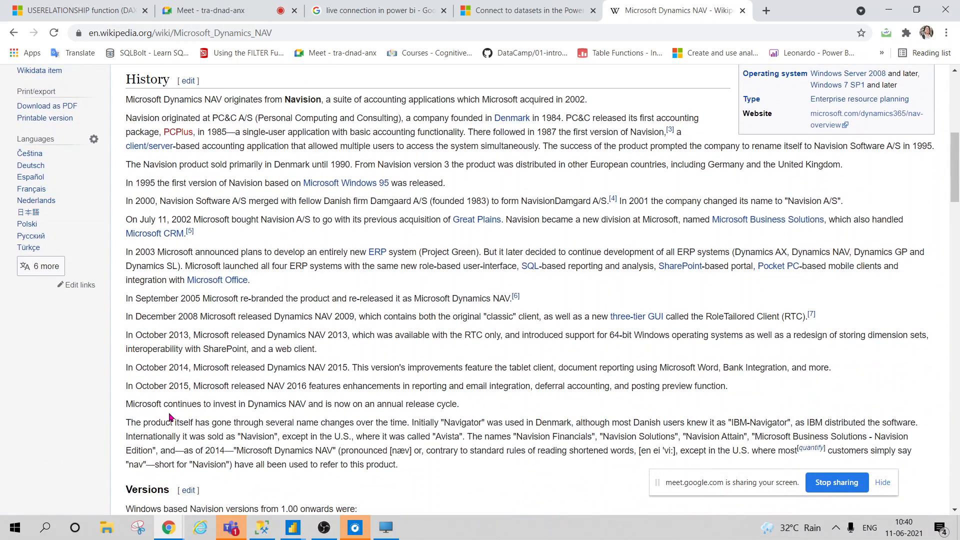
scroll(170, 420, "down", 17)
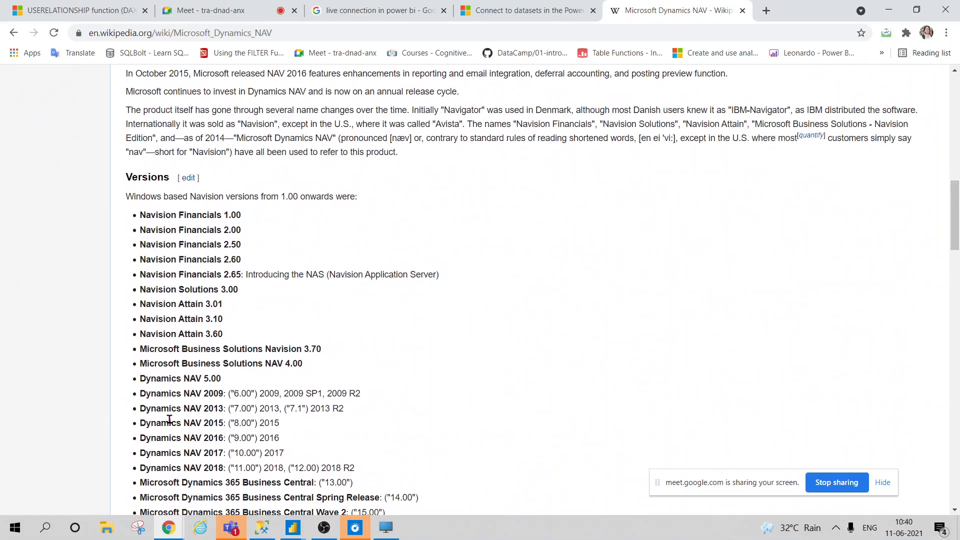
scroll(360, 475, "down", 6)
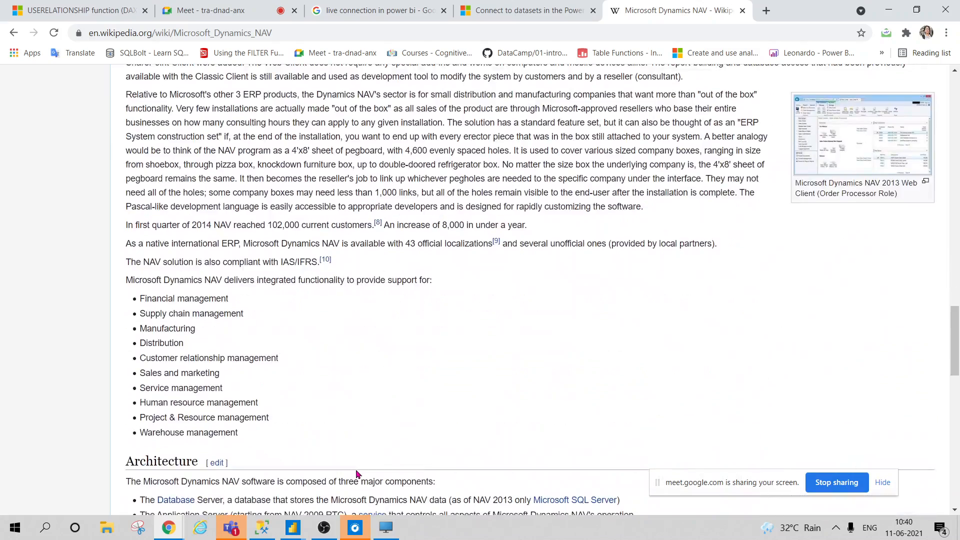
scroll(356, 474, "down", 3)
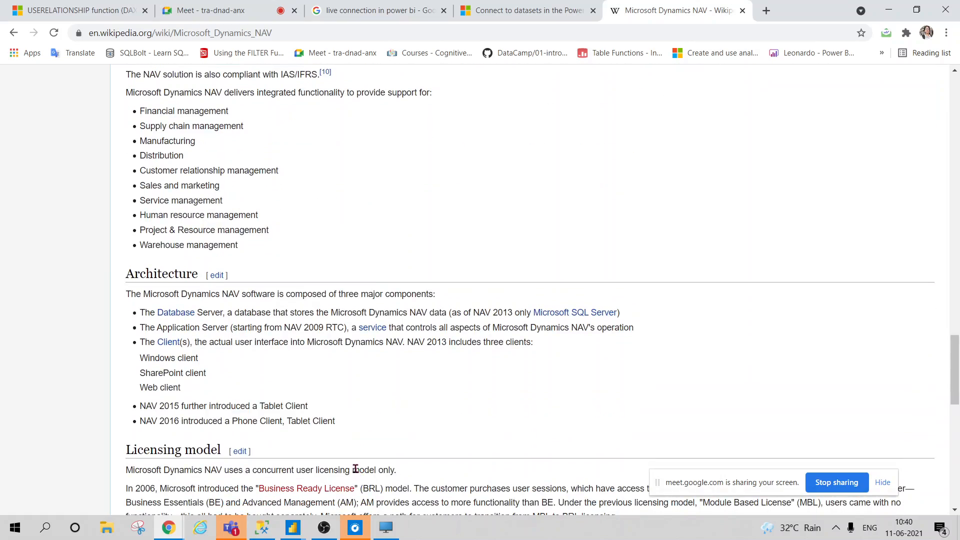
scroll(356, 469, "up", 15)
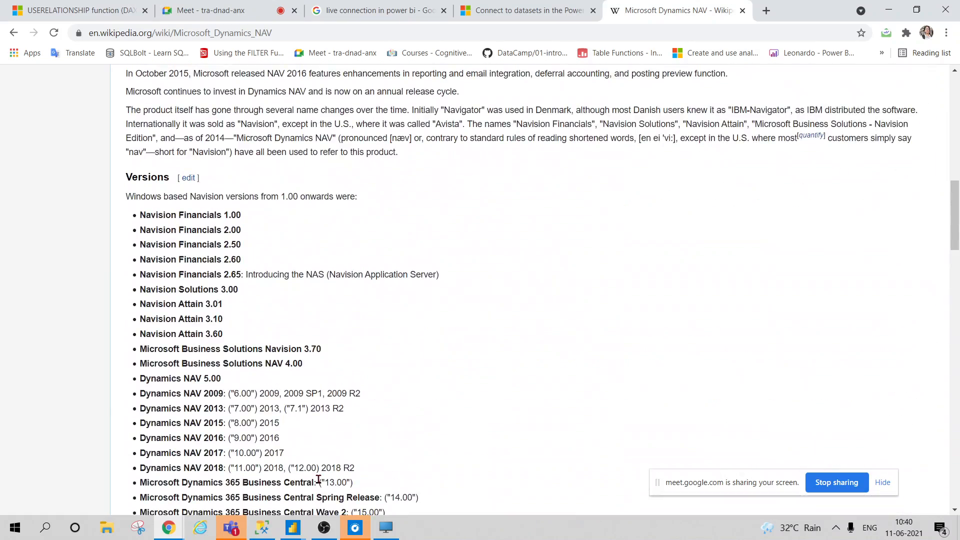
scroll(318, 479, "up", 10)
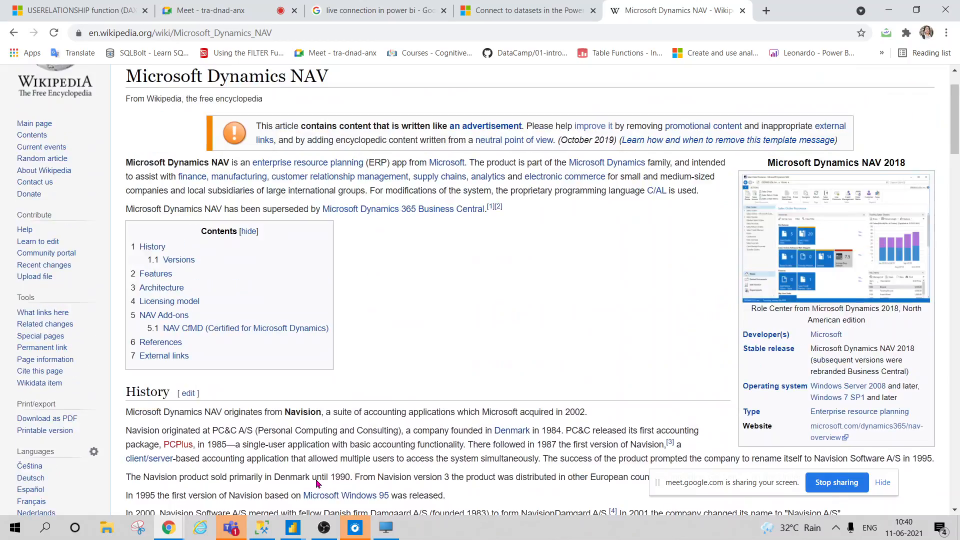
scroll(316, 480, "down", 7)
scroll(317, 485, "up", 1)
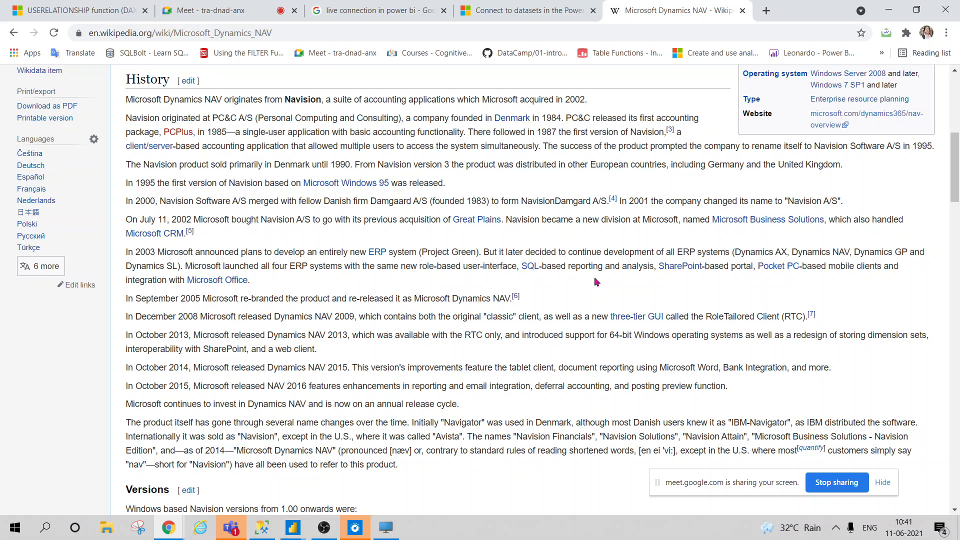
scroll(651, 349, "up", 7)
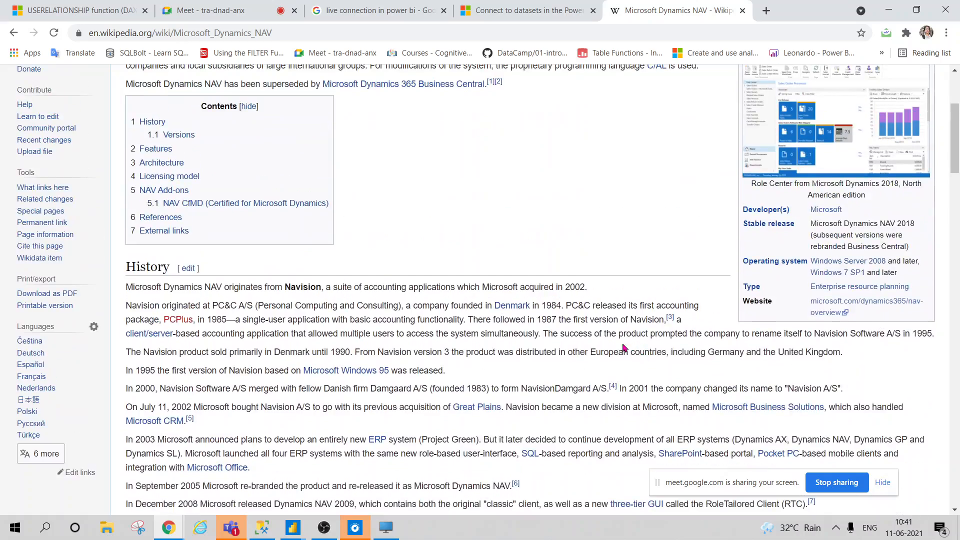
scroll(592, 352, "down", 13)
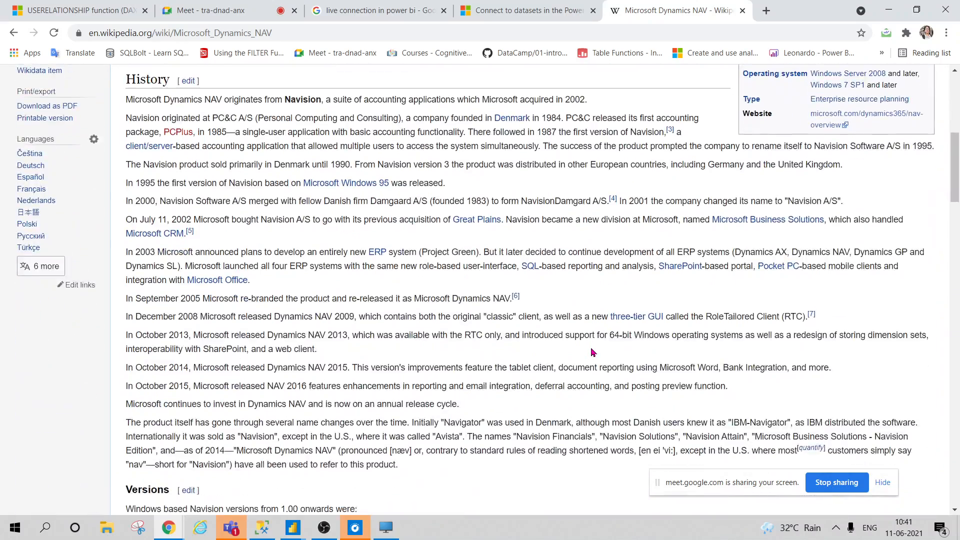
scroll(589, 347, "up", 6)
scroll(566, 433, "up", 6)
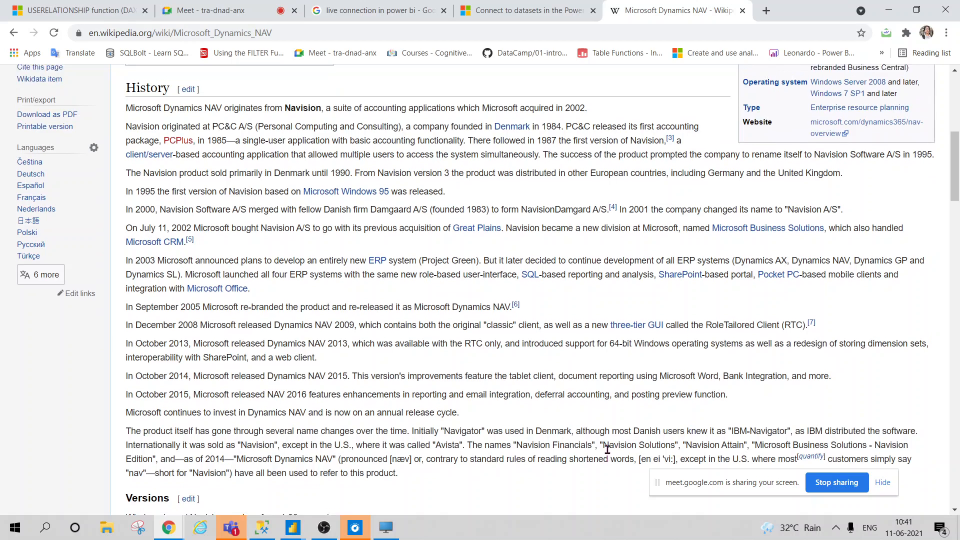
scroll(600, 445, "down", 5)
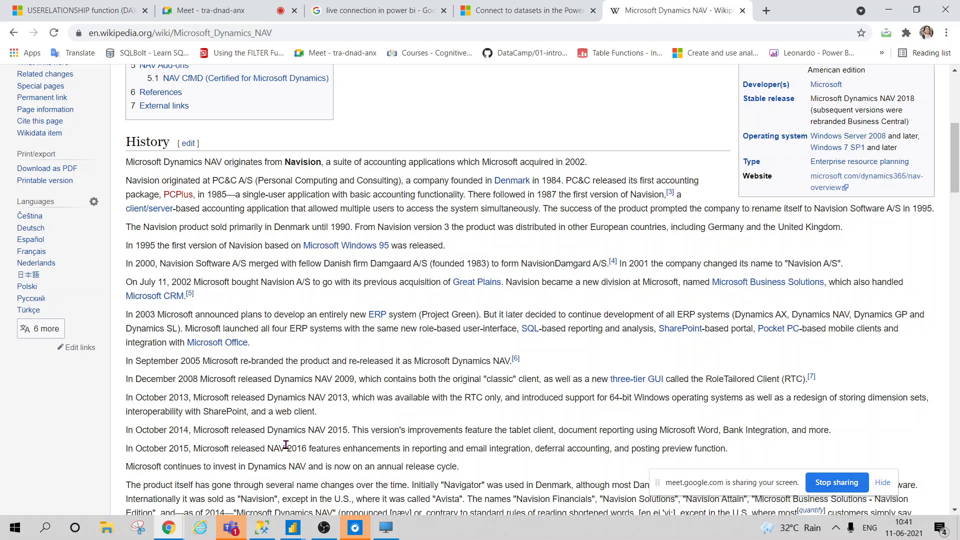
scroll(283, 450, "down", 4)
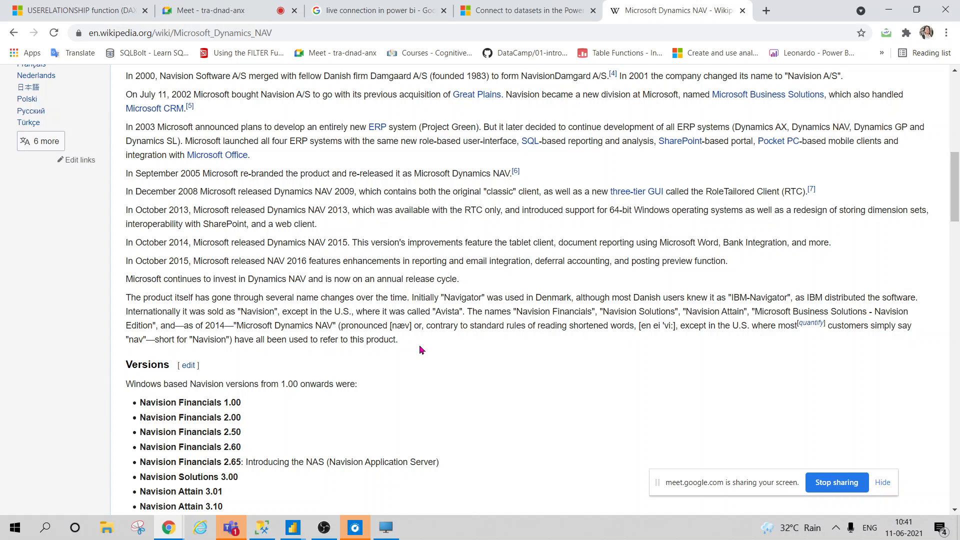
scroll(420, 350, "down", 10)
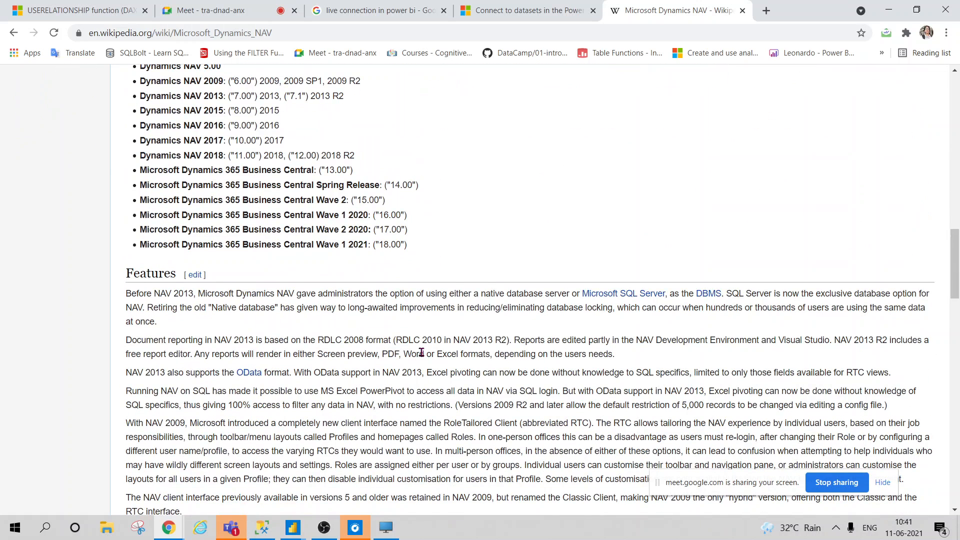
left_click(743, 11)
In Power BI's Get Data, select Dynamics 365 Business Central, Azure Consumption Insights (Beta), then Salesforce Objects
left_click(290, 525)
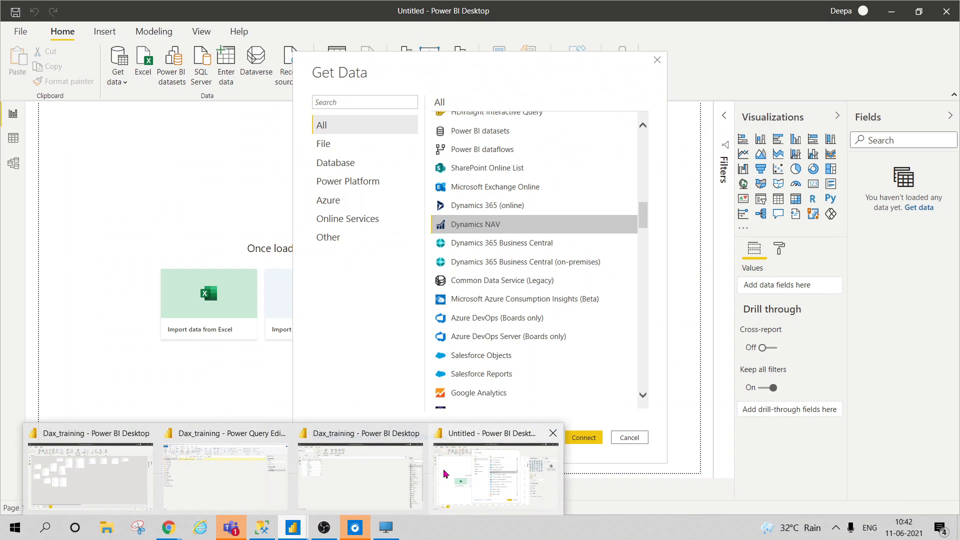
left_click(503, 500)
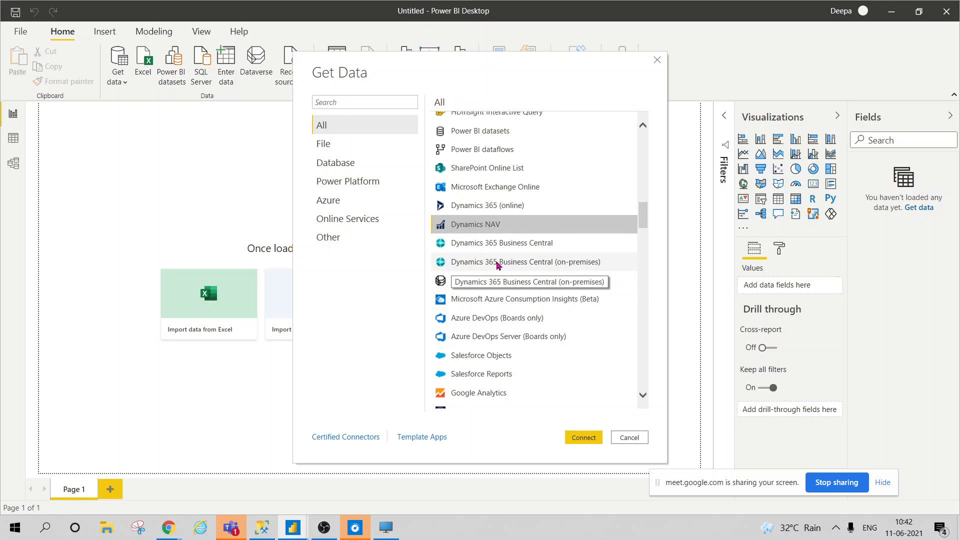
left_click(474, 249)
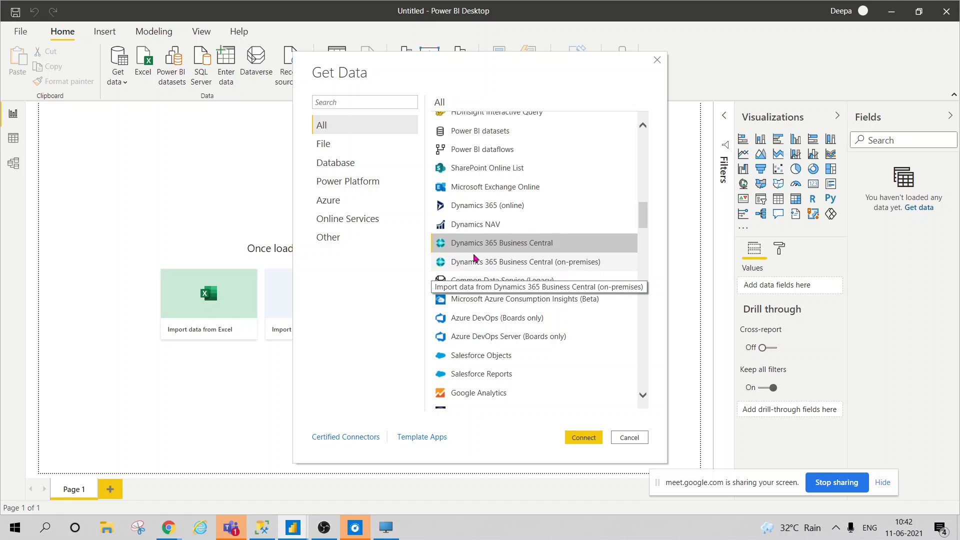
left_click(490, 302)
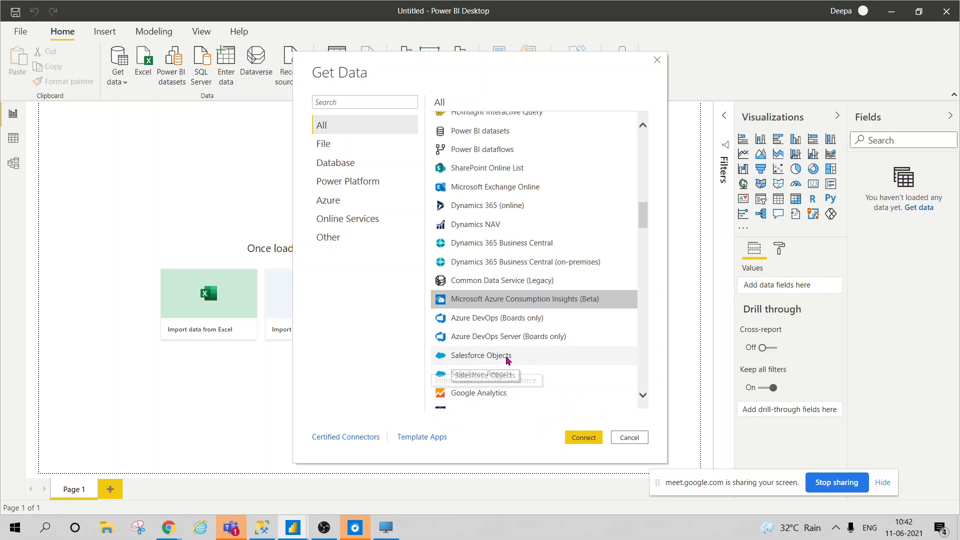
left_click(495, 356)
scroll(469, 397, "down", 3)
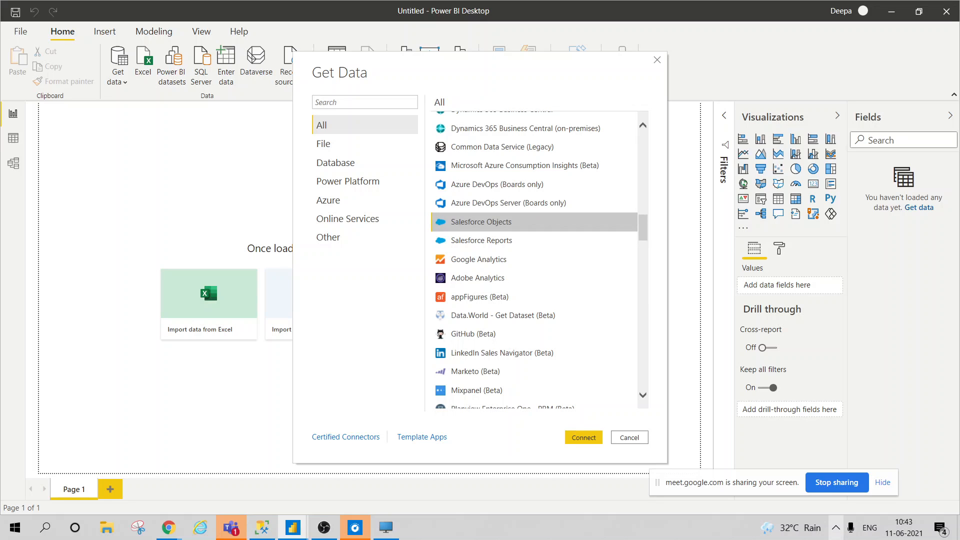
Google 'sales cycle' in a new Chrome tab and glance at the Skyword result
mouse_move(169, 528)
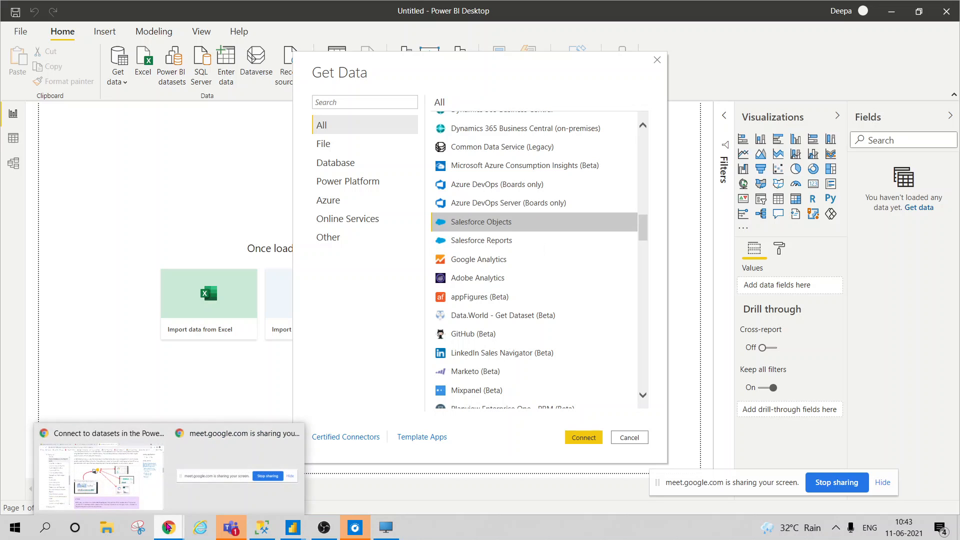
left_click(145, 433)
left_click(617, 11)
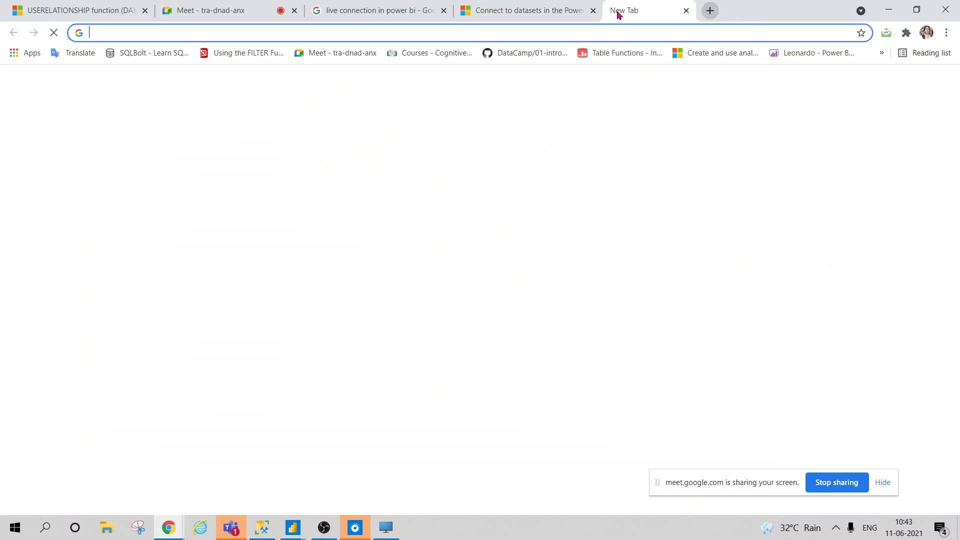
type("sales c")
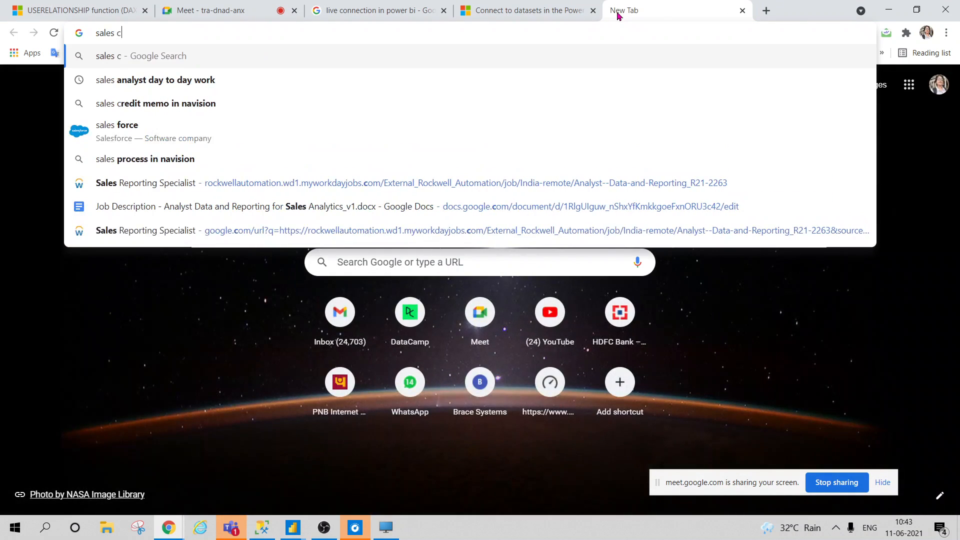
type("ycle")
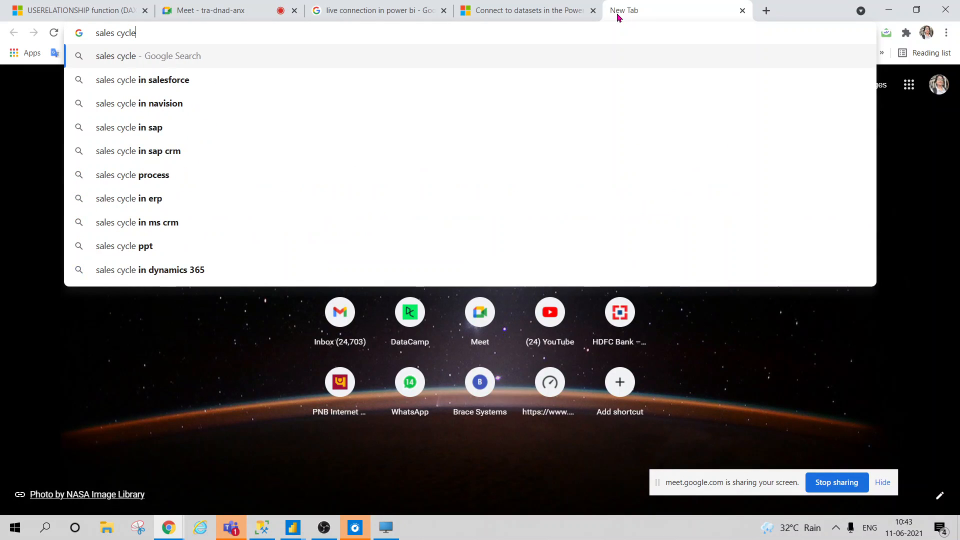
key("Return")
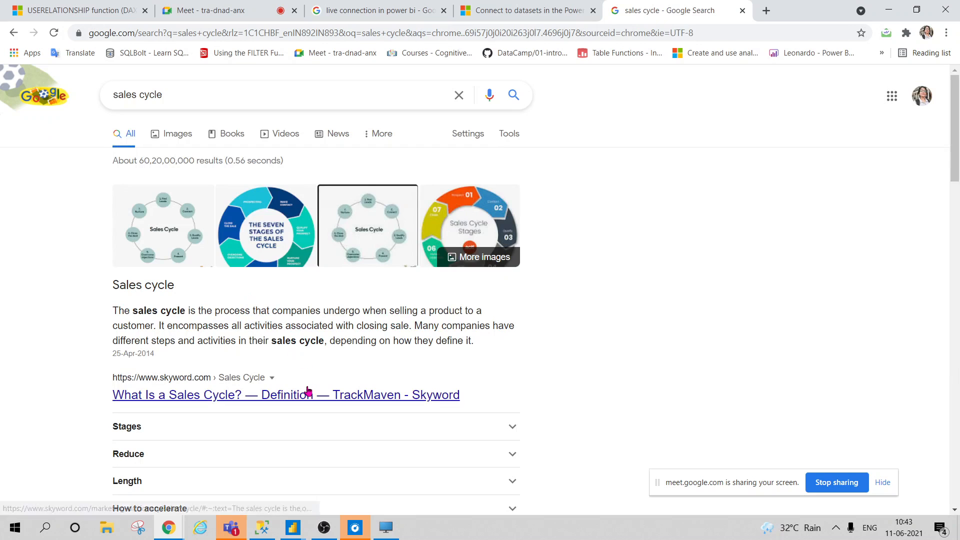
middle_click(292, 395)
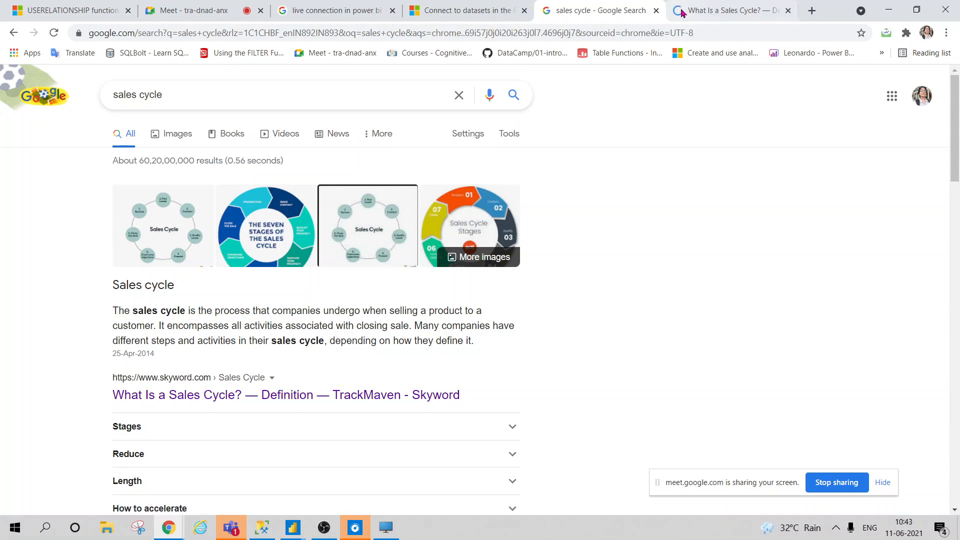
key("ctrl+Tab")
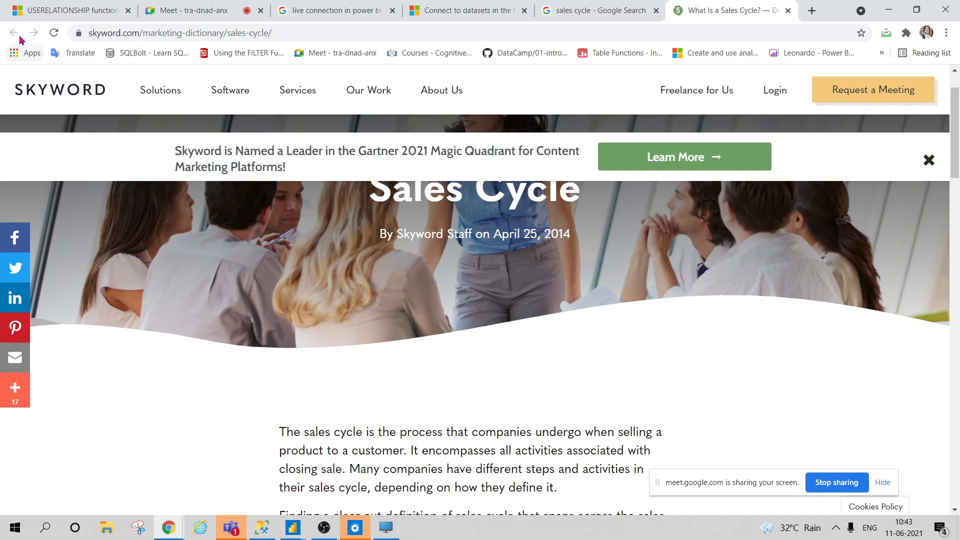
left_click(788, 10)
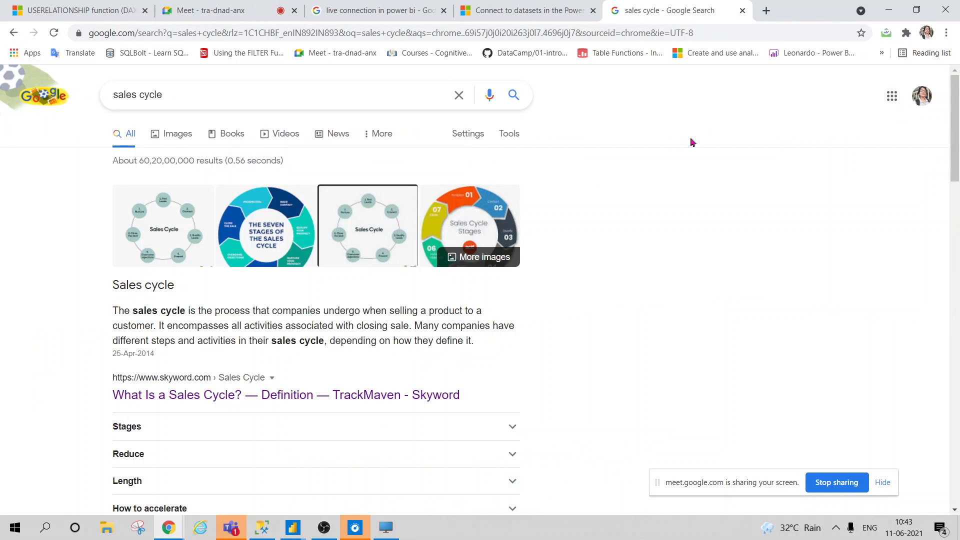
Preview sales cycle image results from snov.io, blog.close.com, SalesBabu, FRONTLINE Selling and kbmanage
left_click(185, 136)
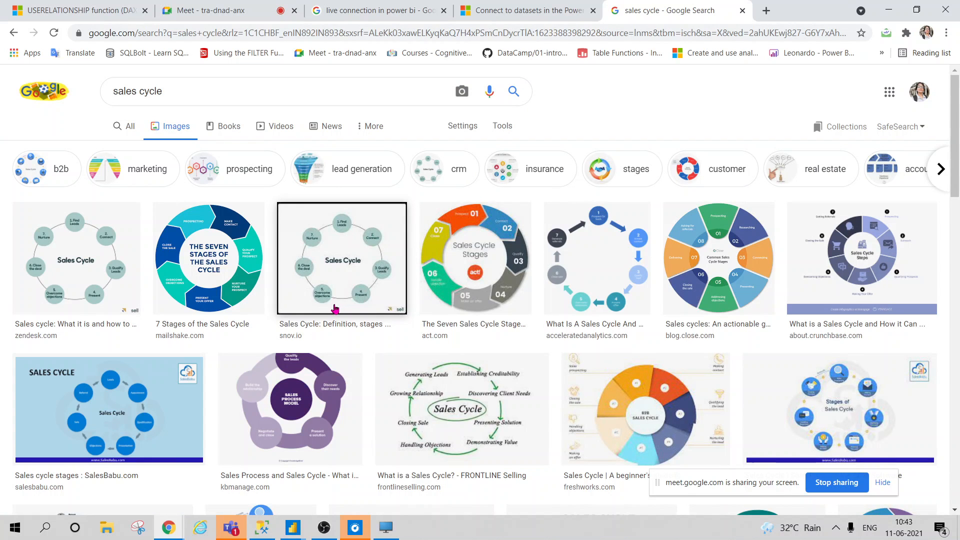
left_click(334, 278)
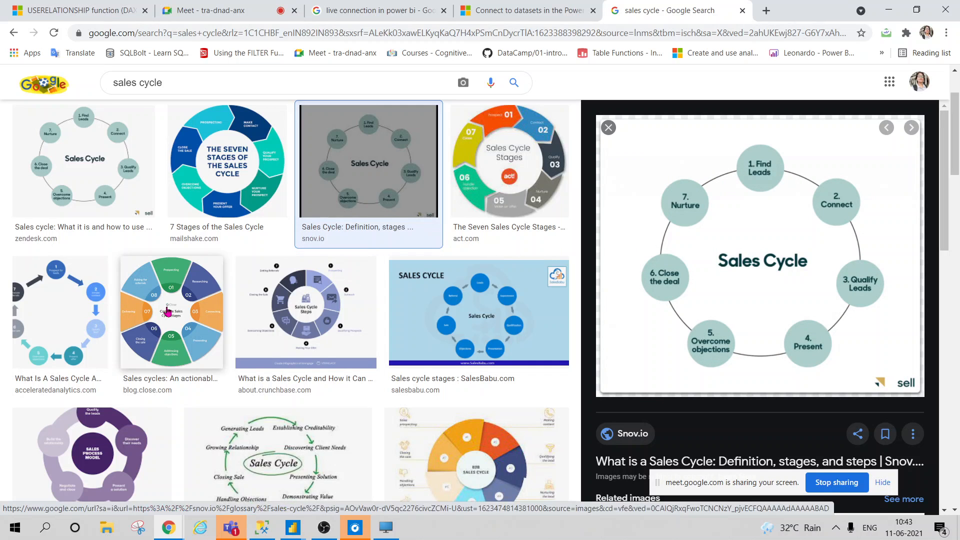
left_click(122, 325)
left_click(461, 321)
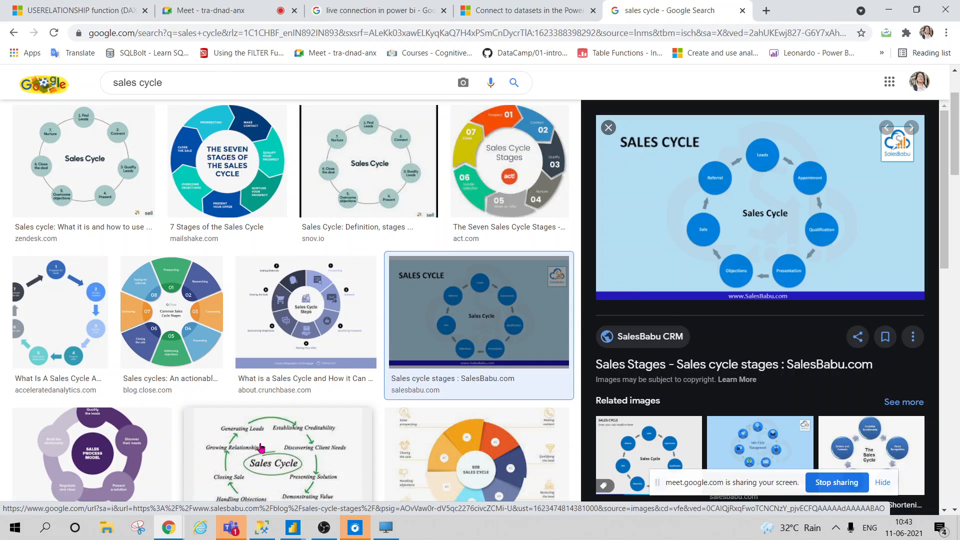
left_click(281, 469)
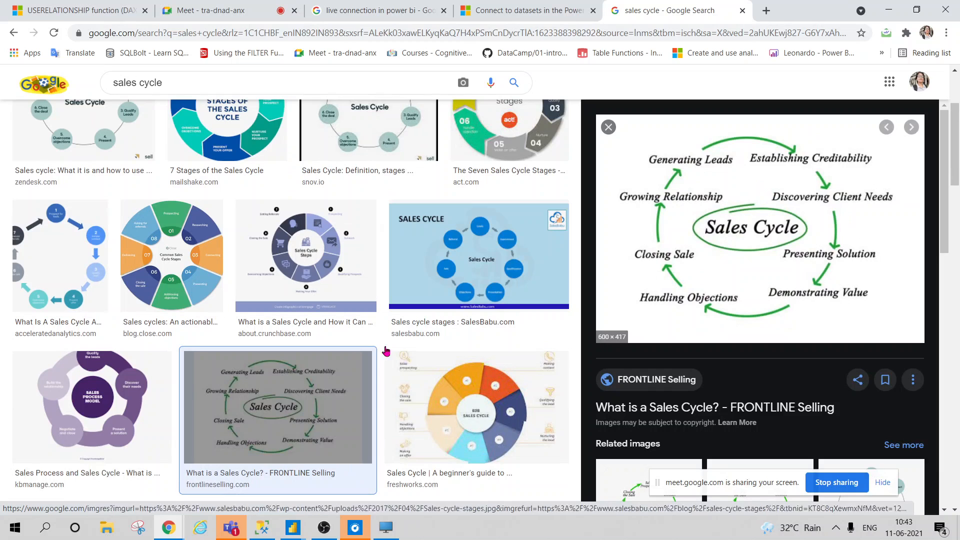
left_click(79, 410)
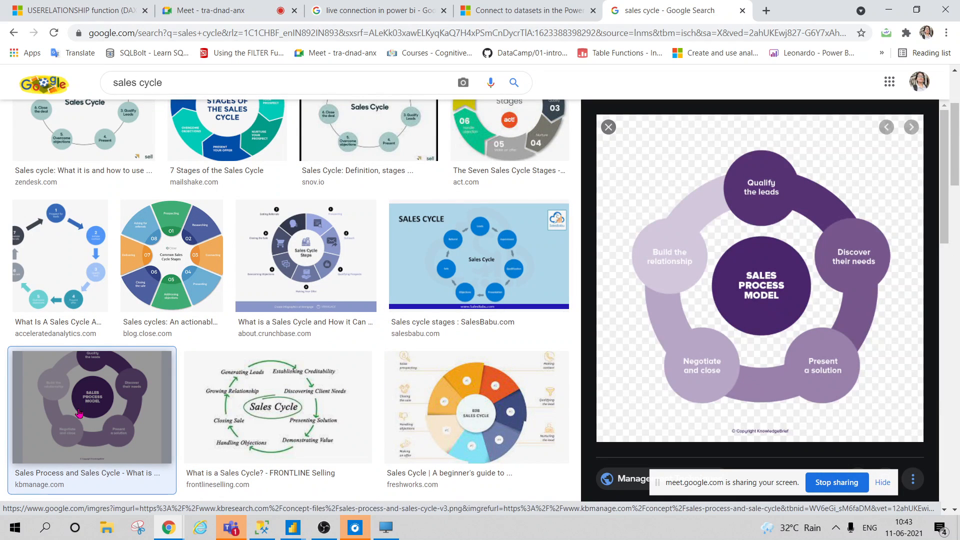